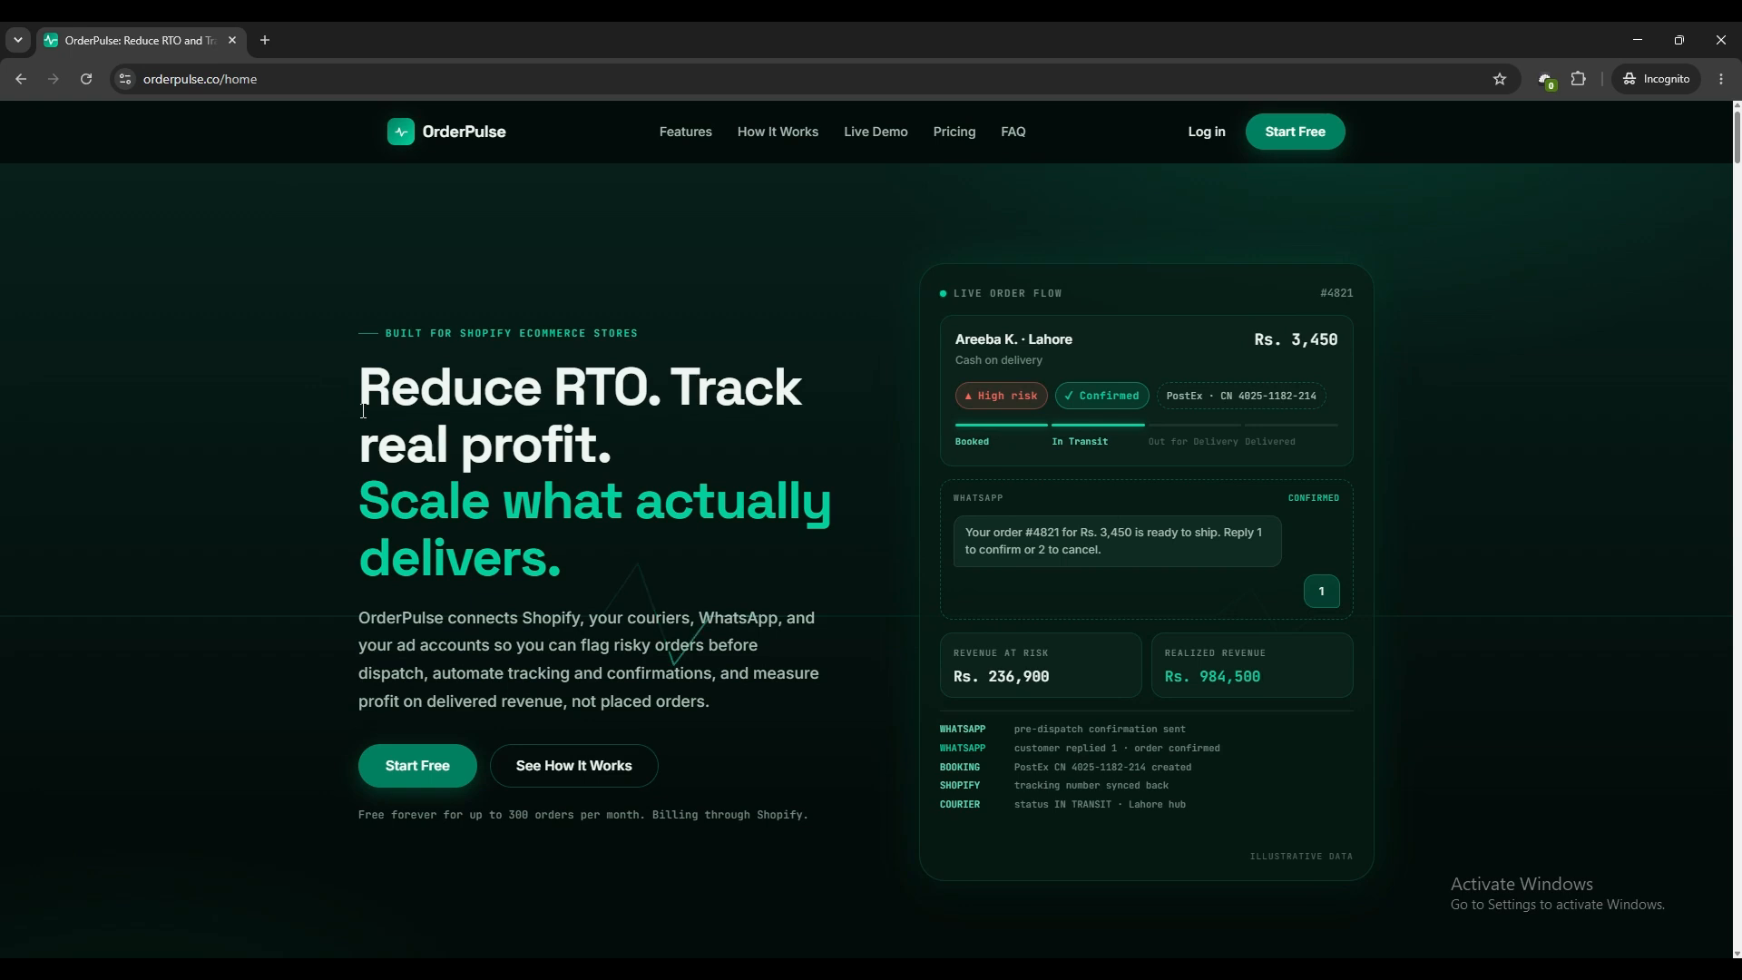
Install the Order Pulse app from the Shopify App Store after reviewing its store data permissions, and start with the Free plan.
click(435, 778)
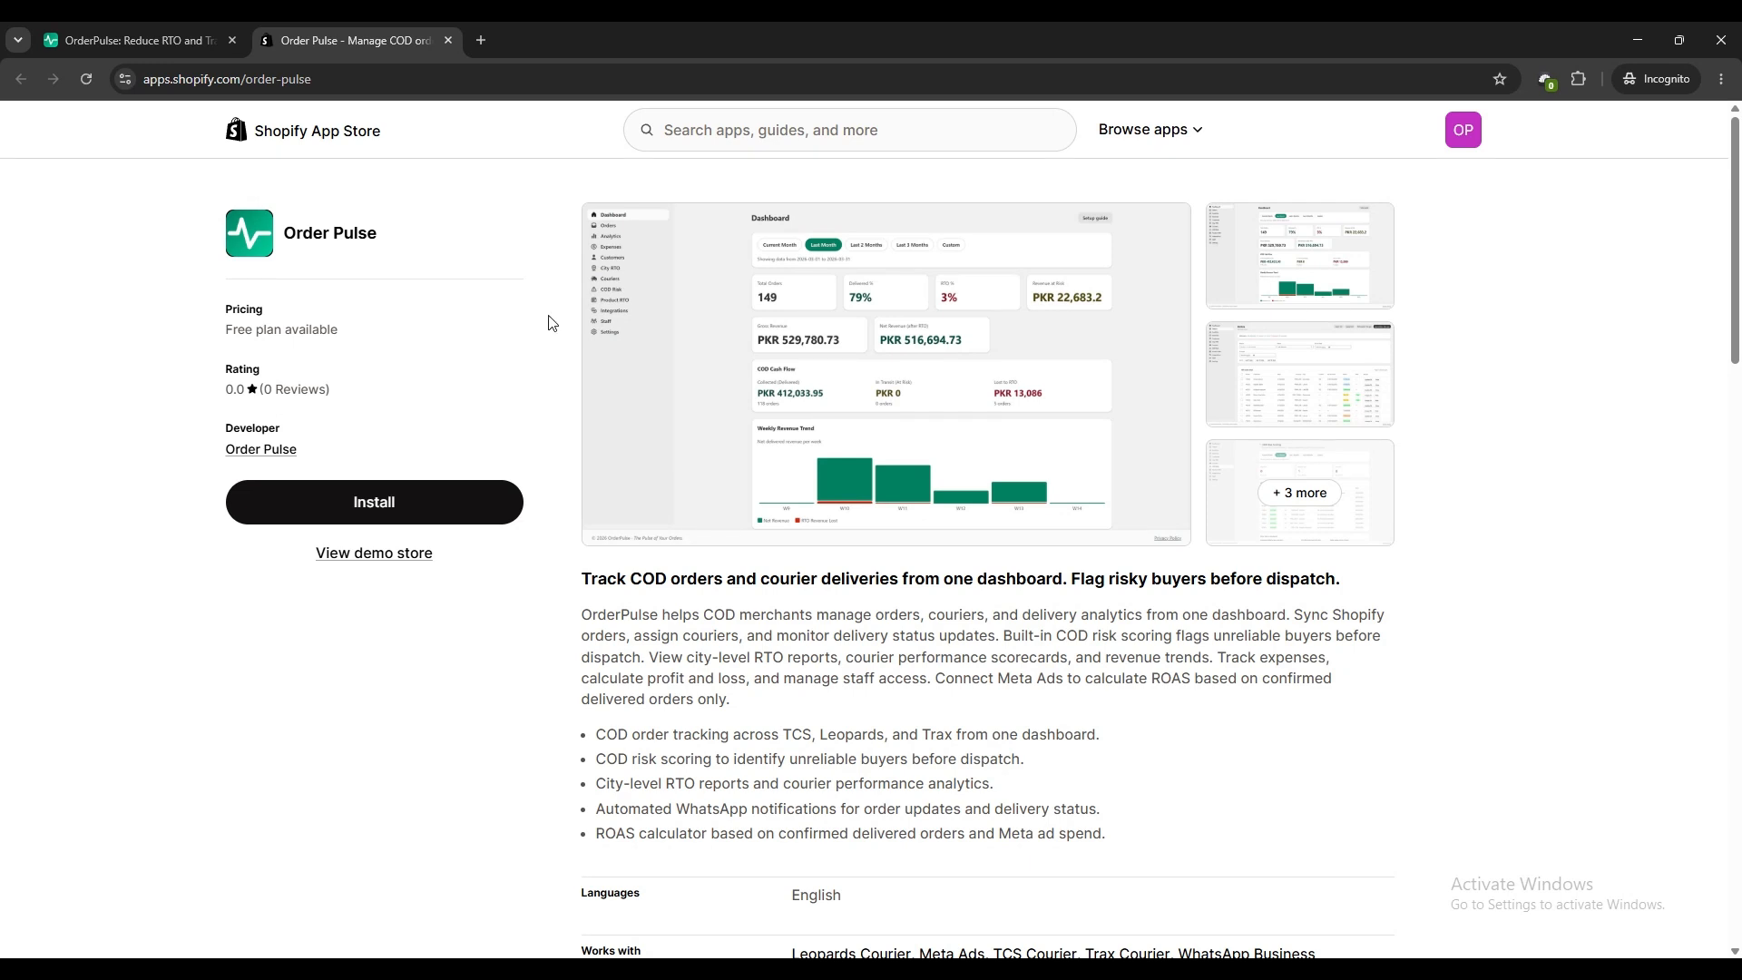
click(391, 508)
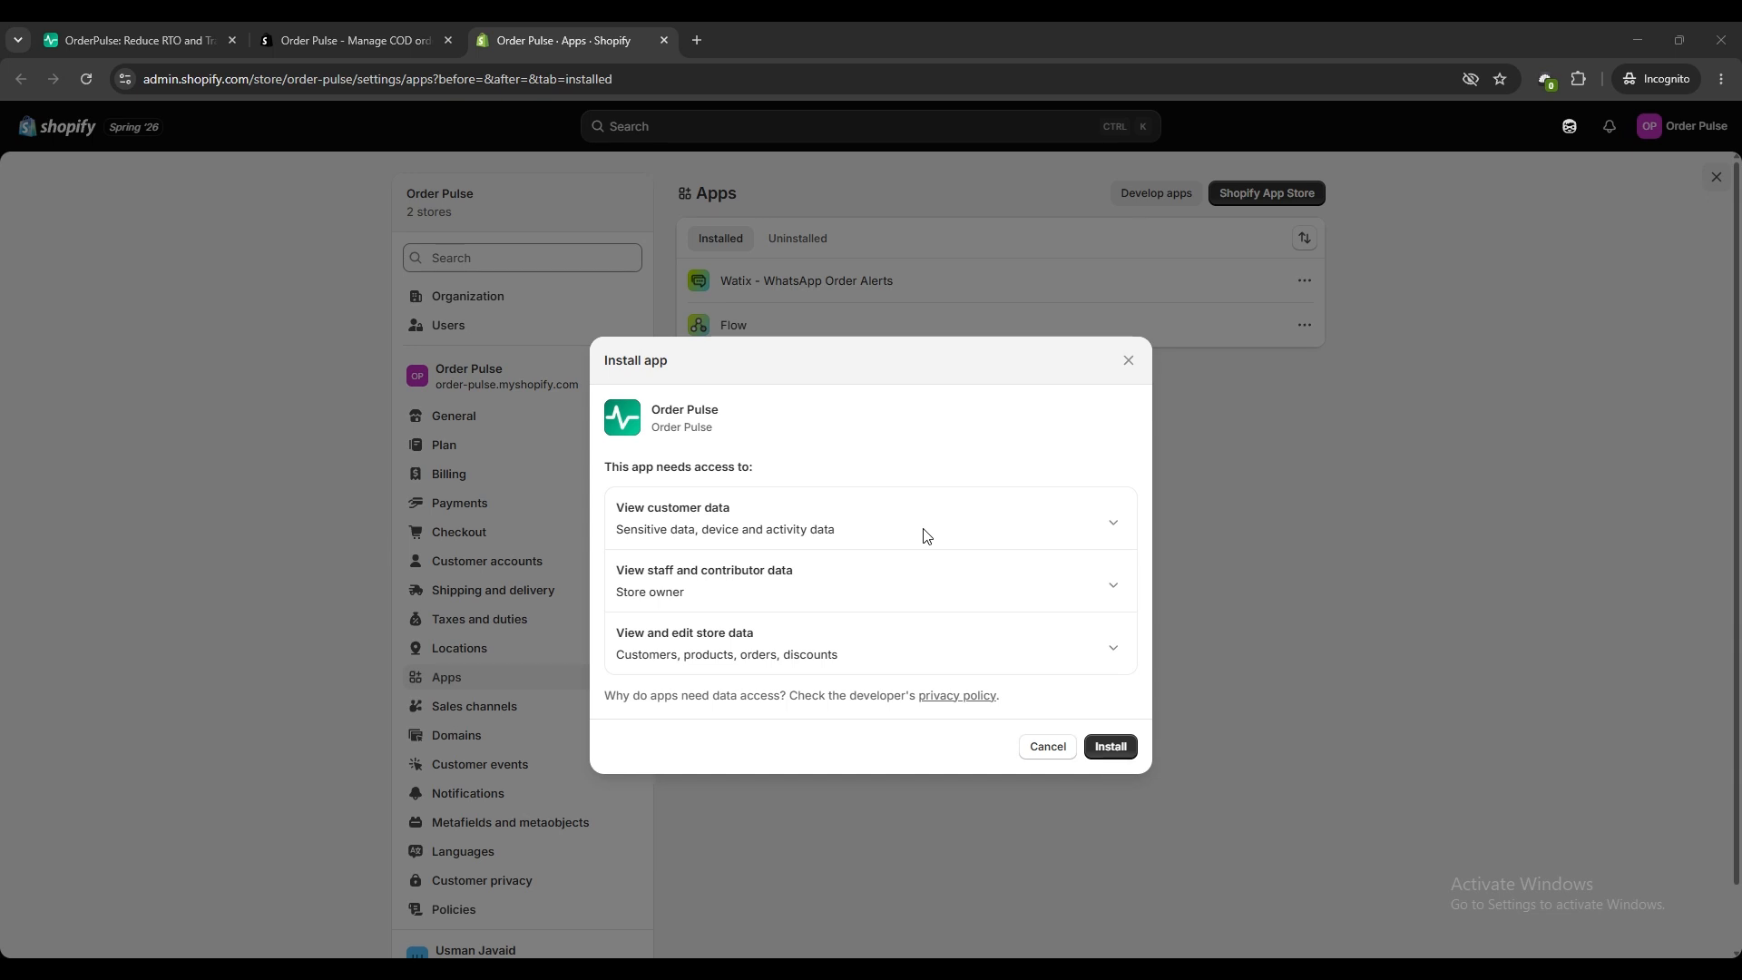
click(1114, 648)
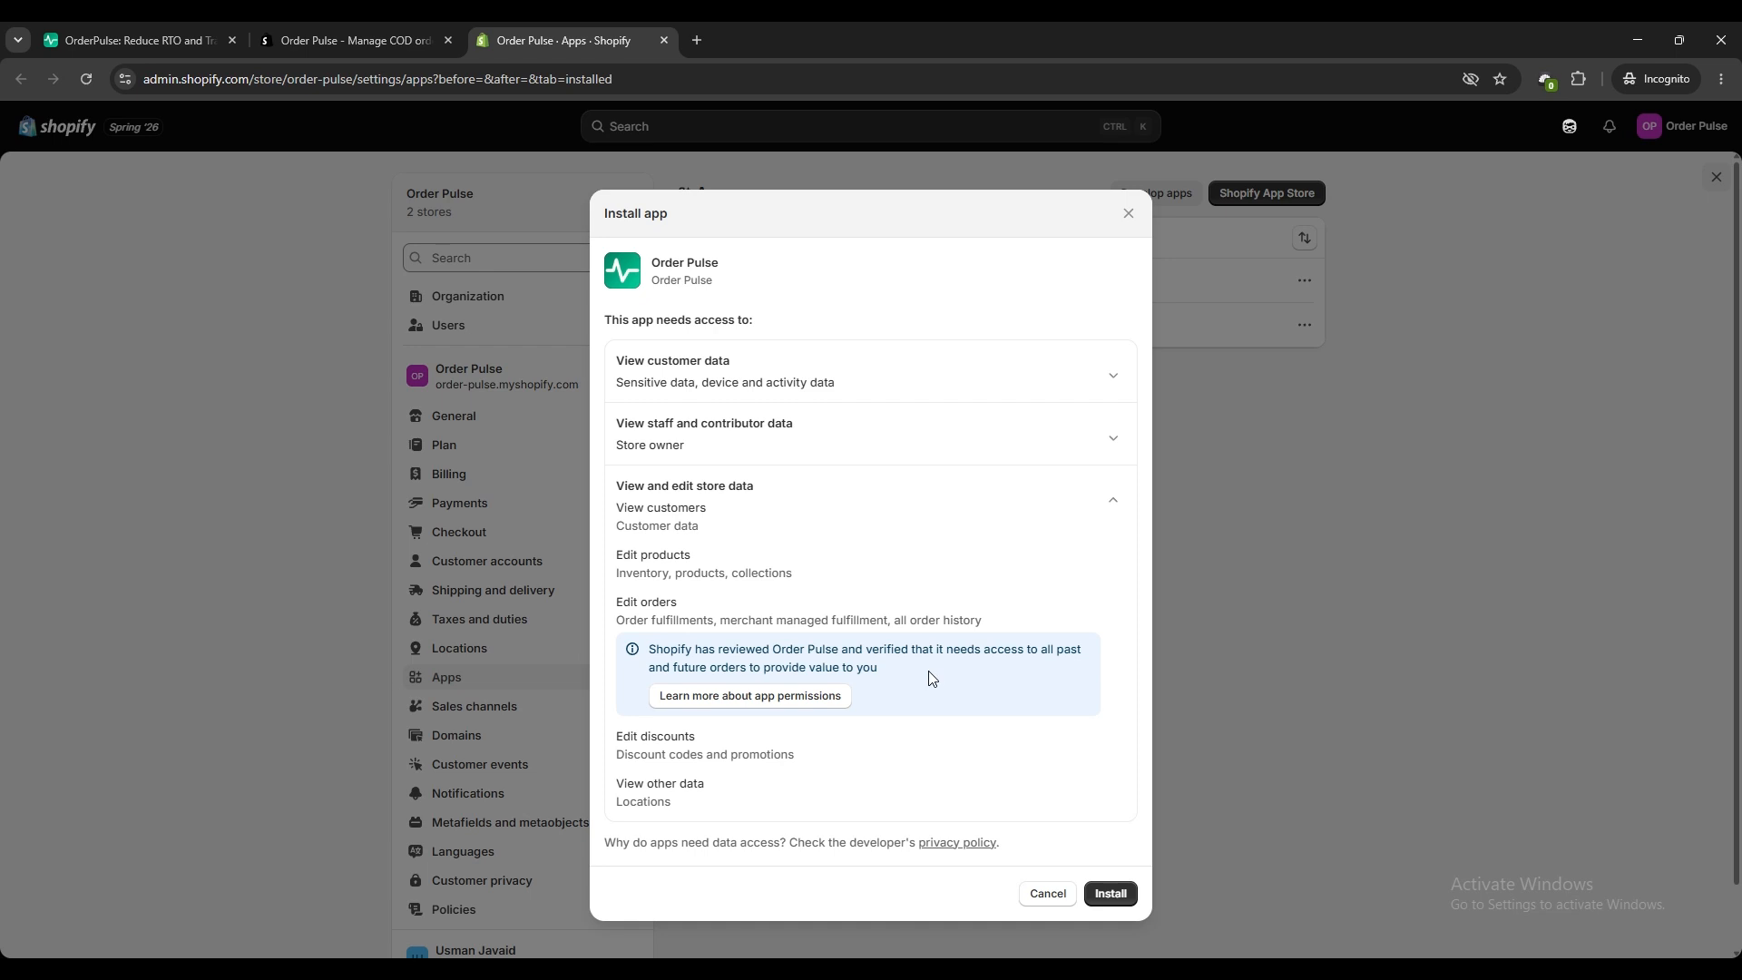
click(1114, 500)
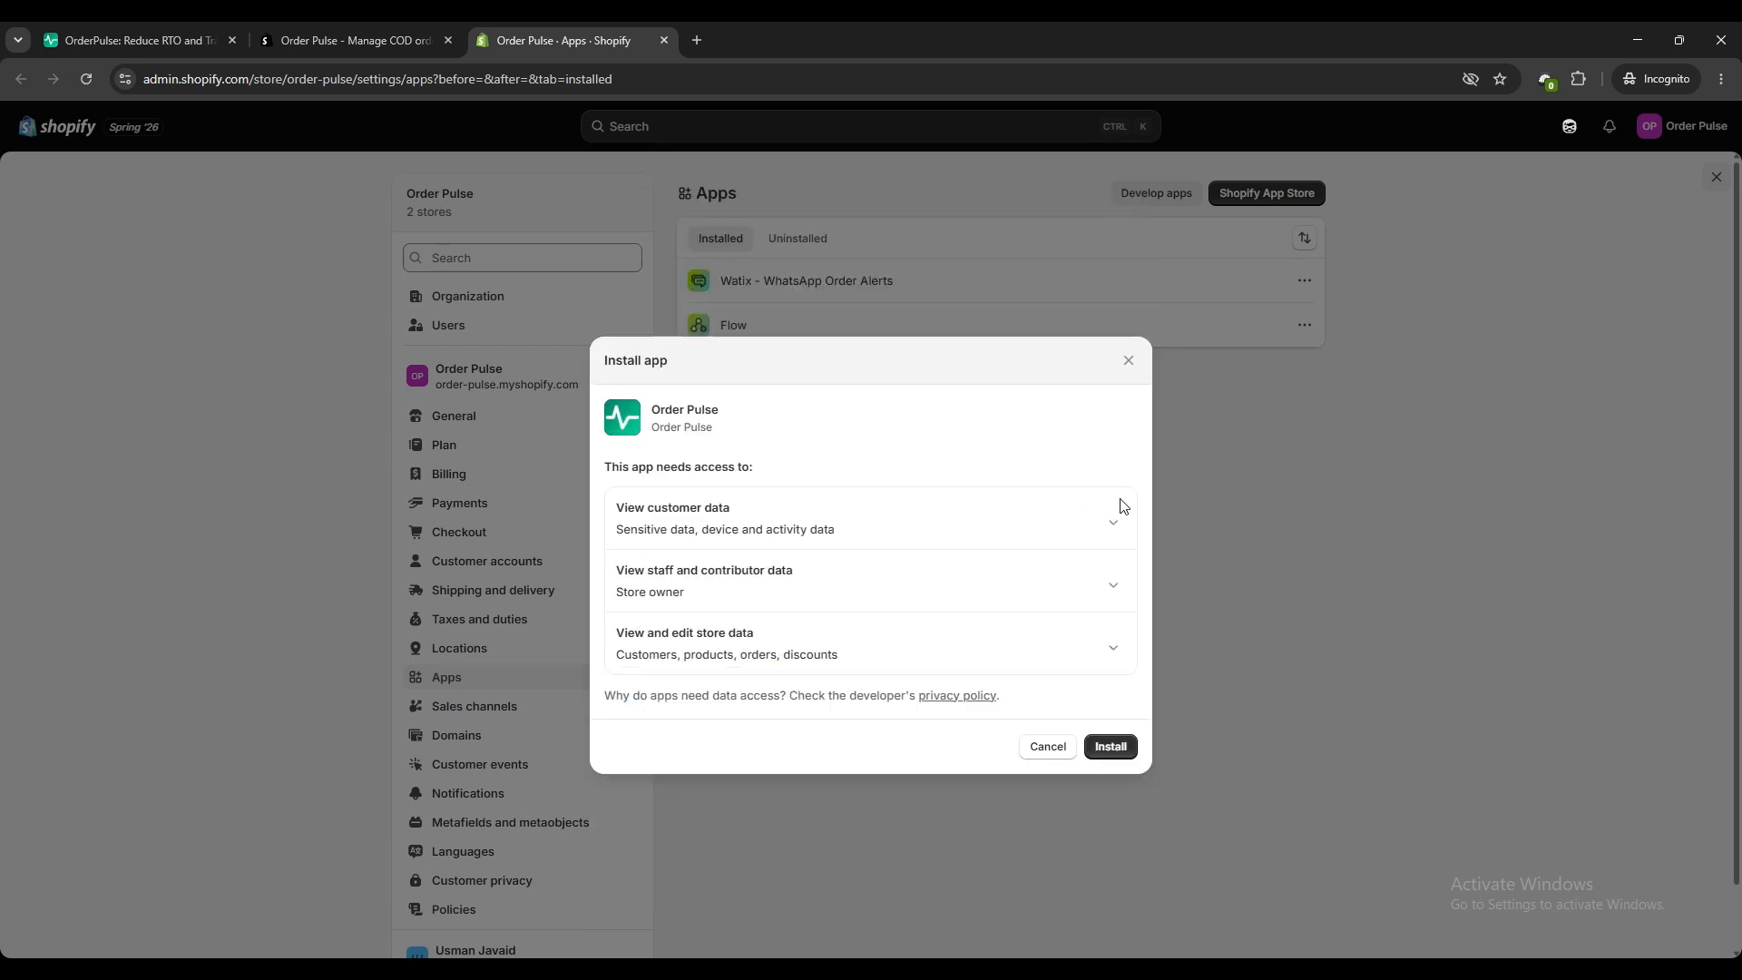
click(1114, 747)
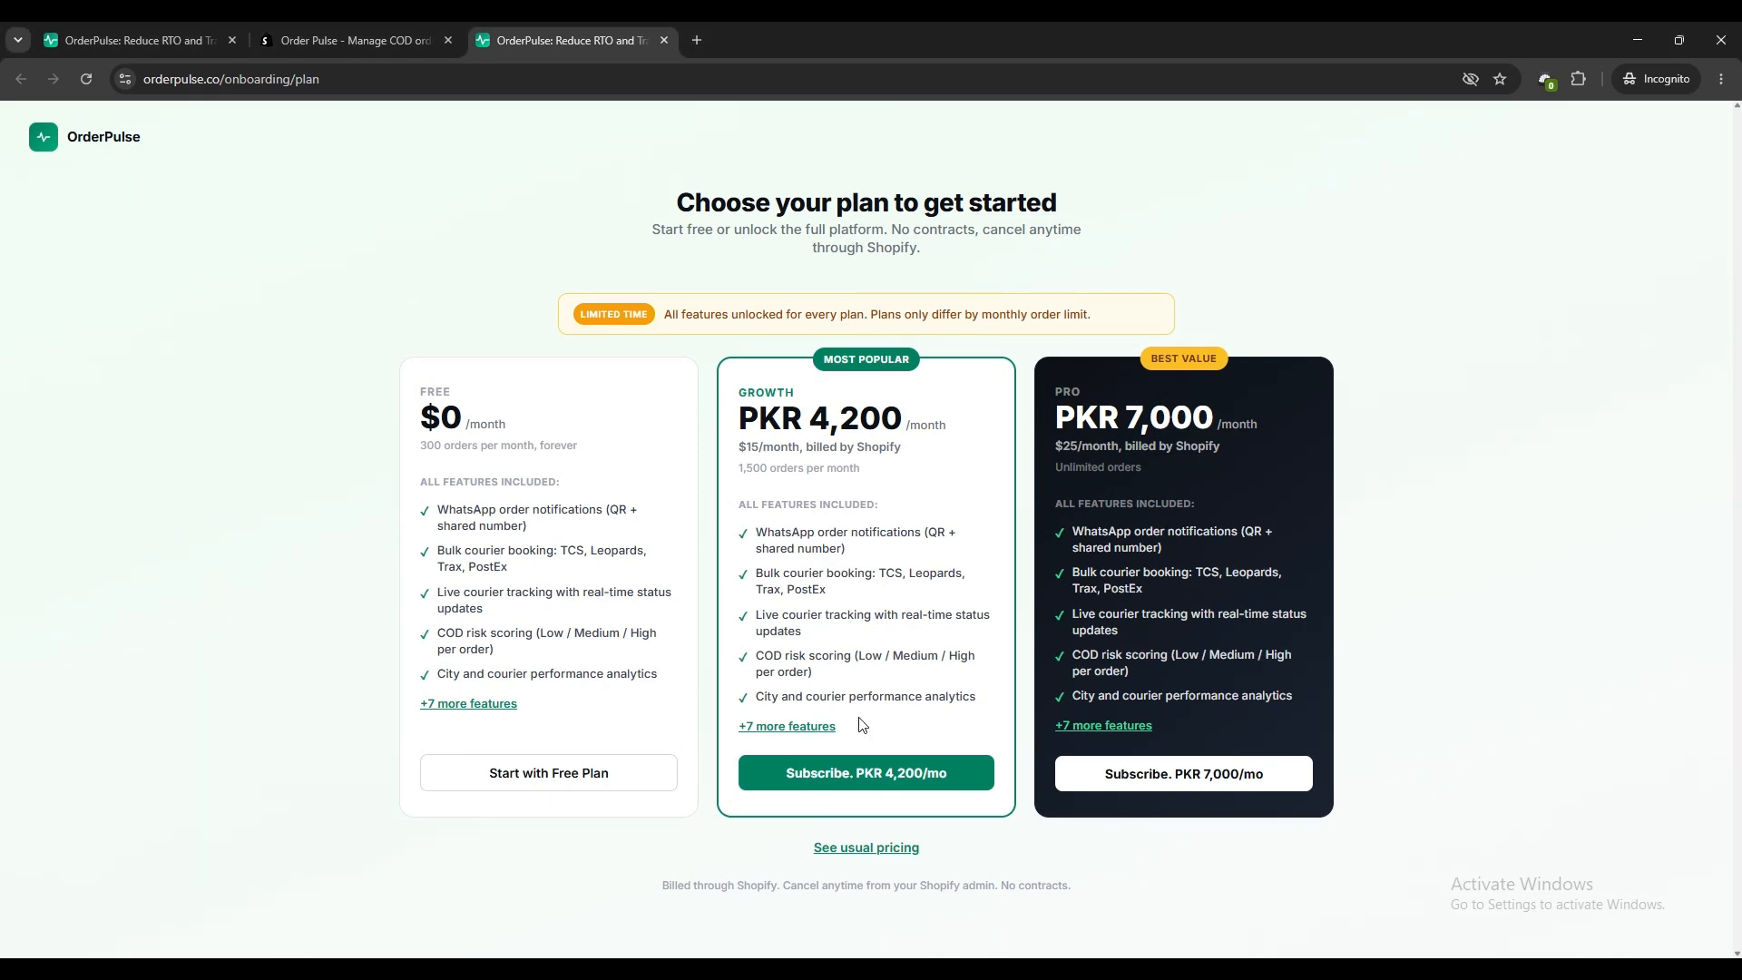
click(556, 773)
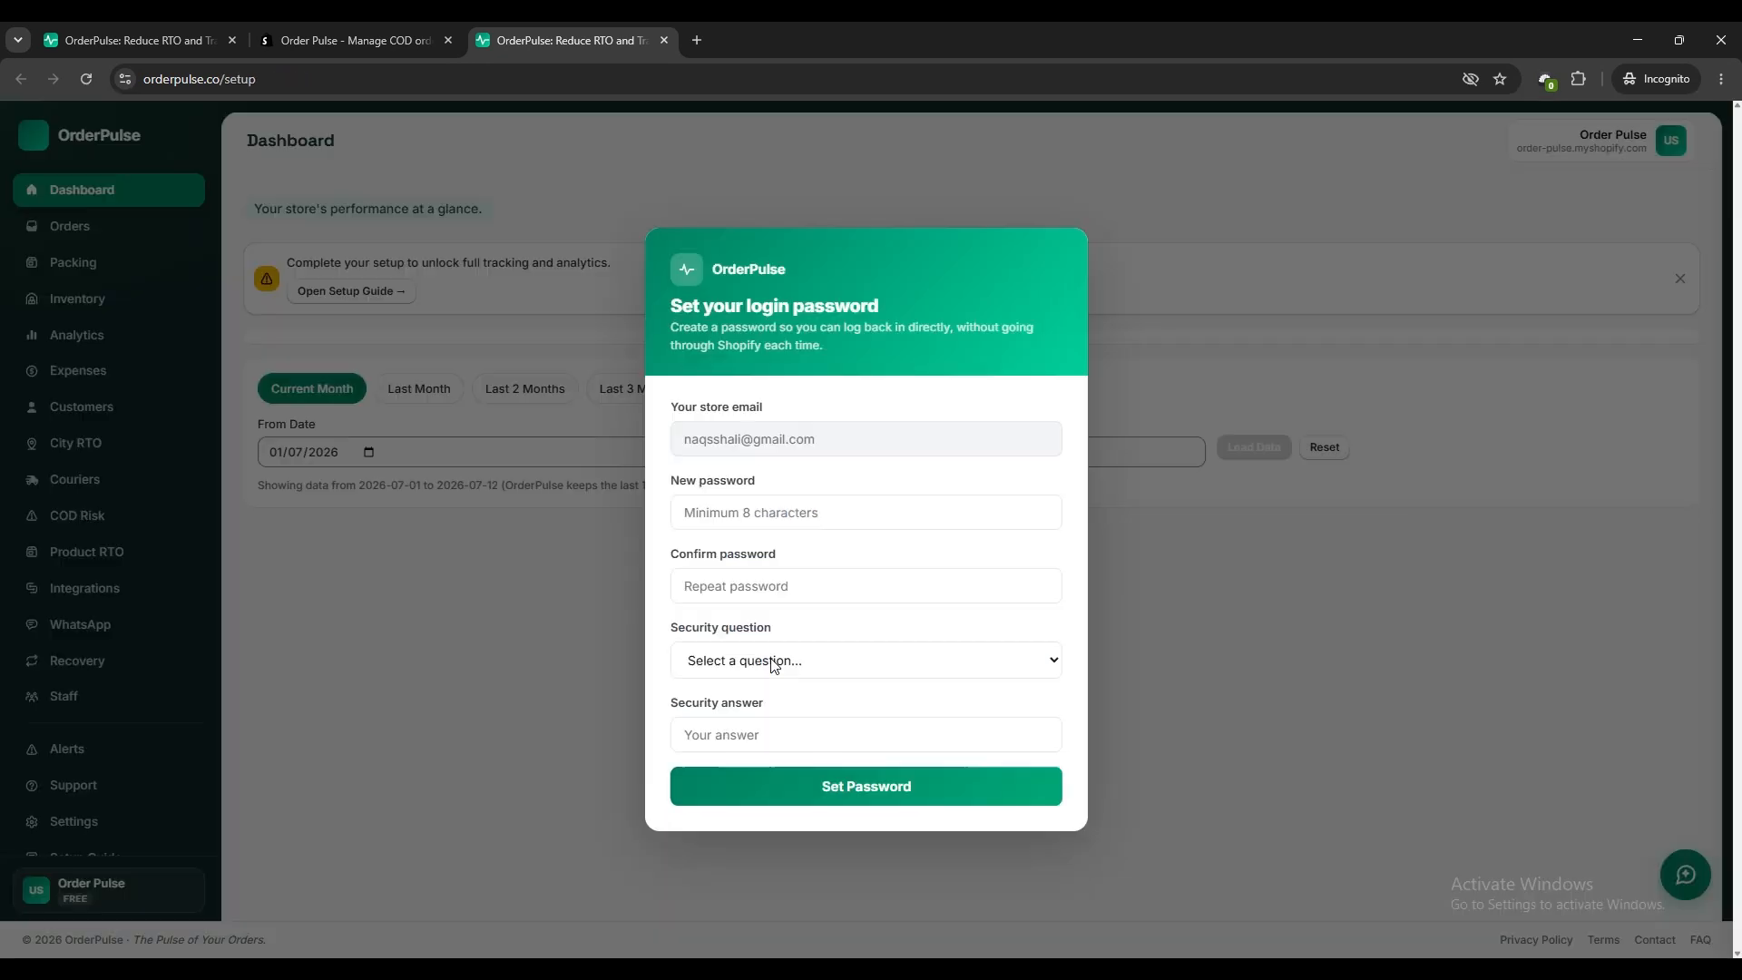
Enter a new login password for the store account and repeat it in the confirmation field.
click(793, 522)
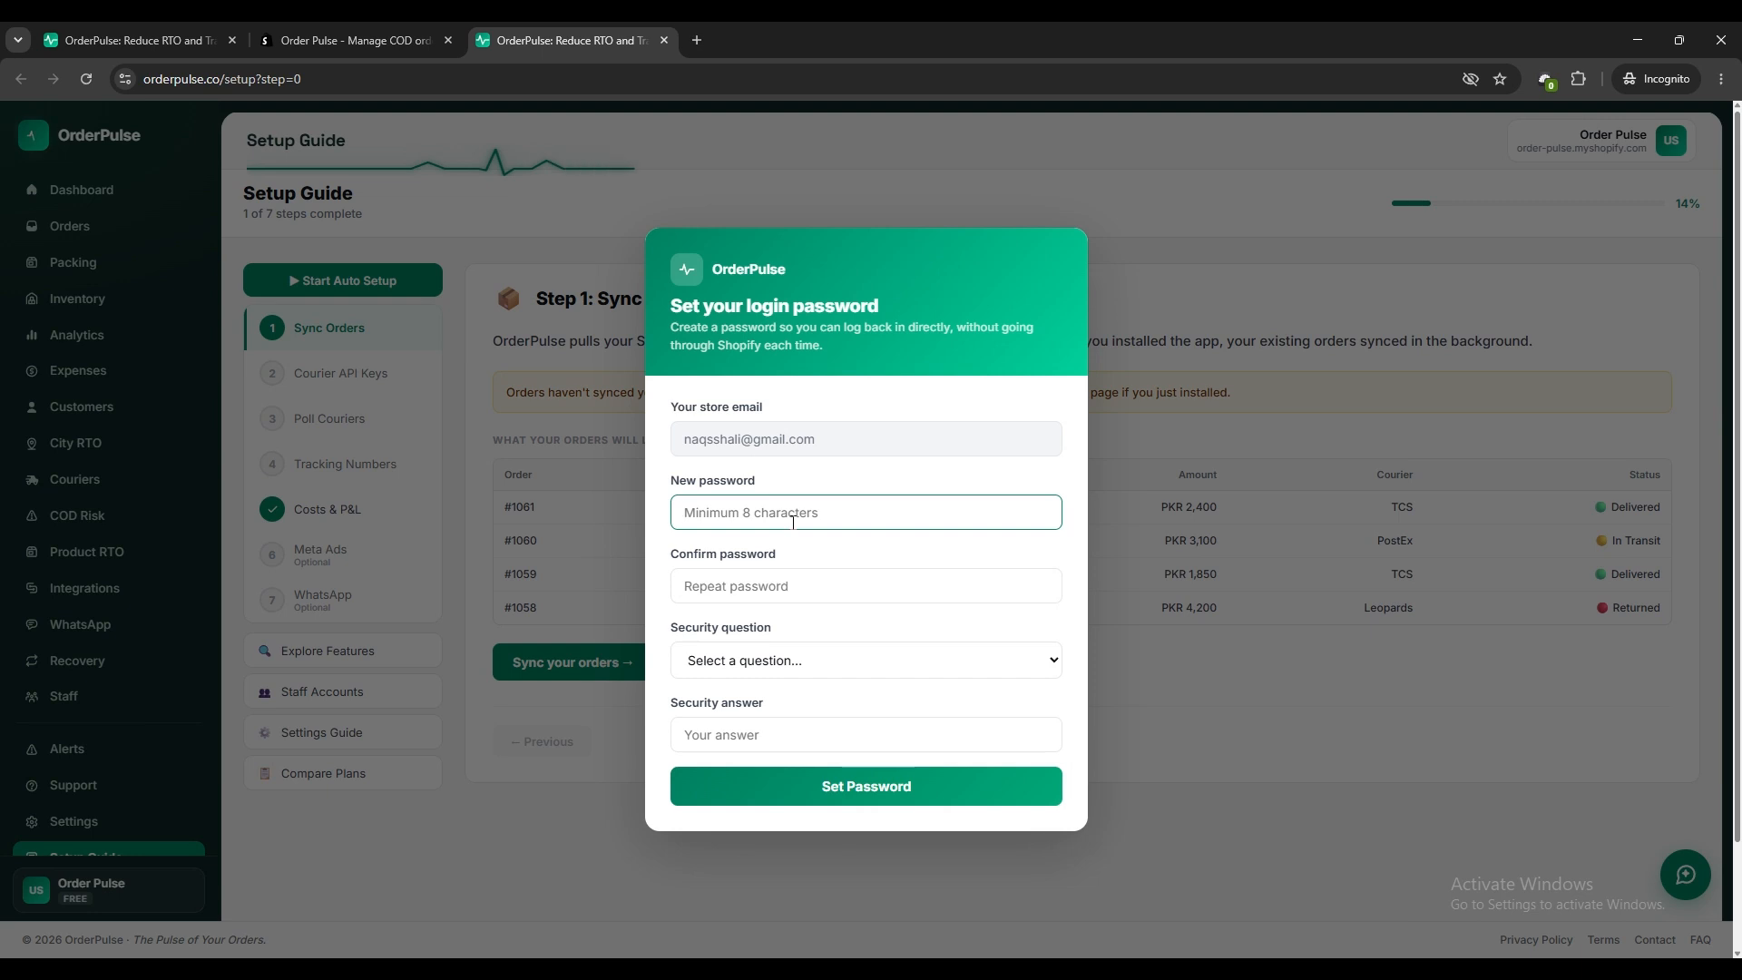
text(******)
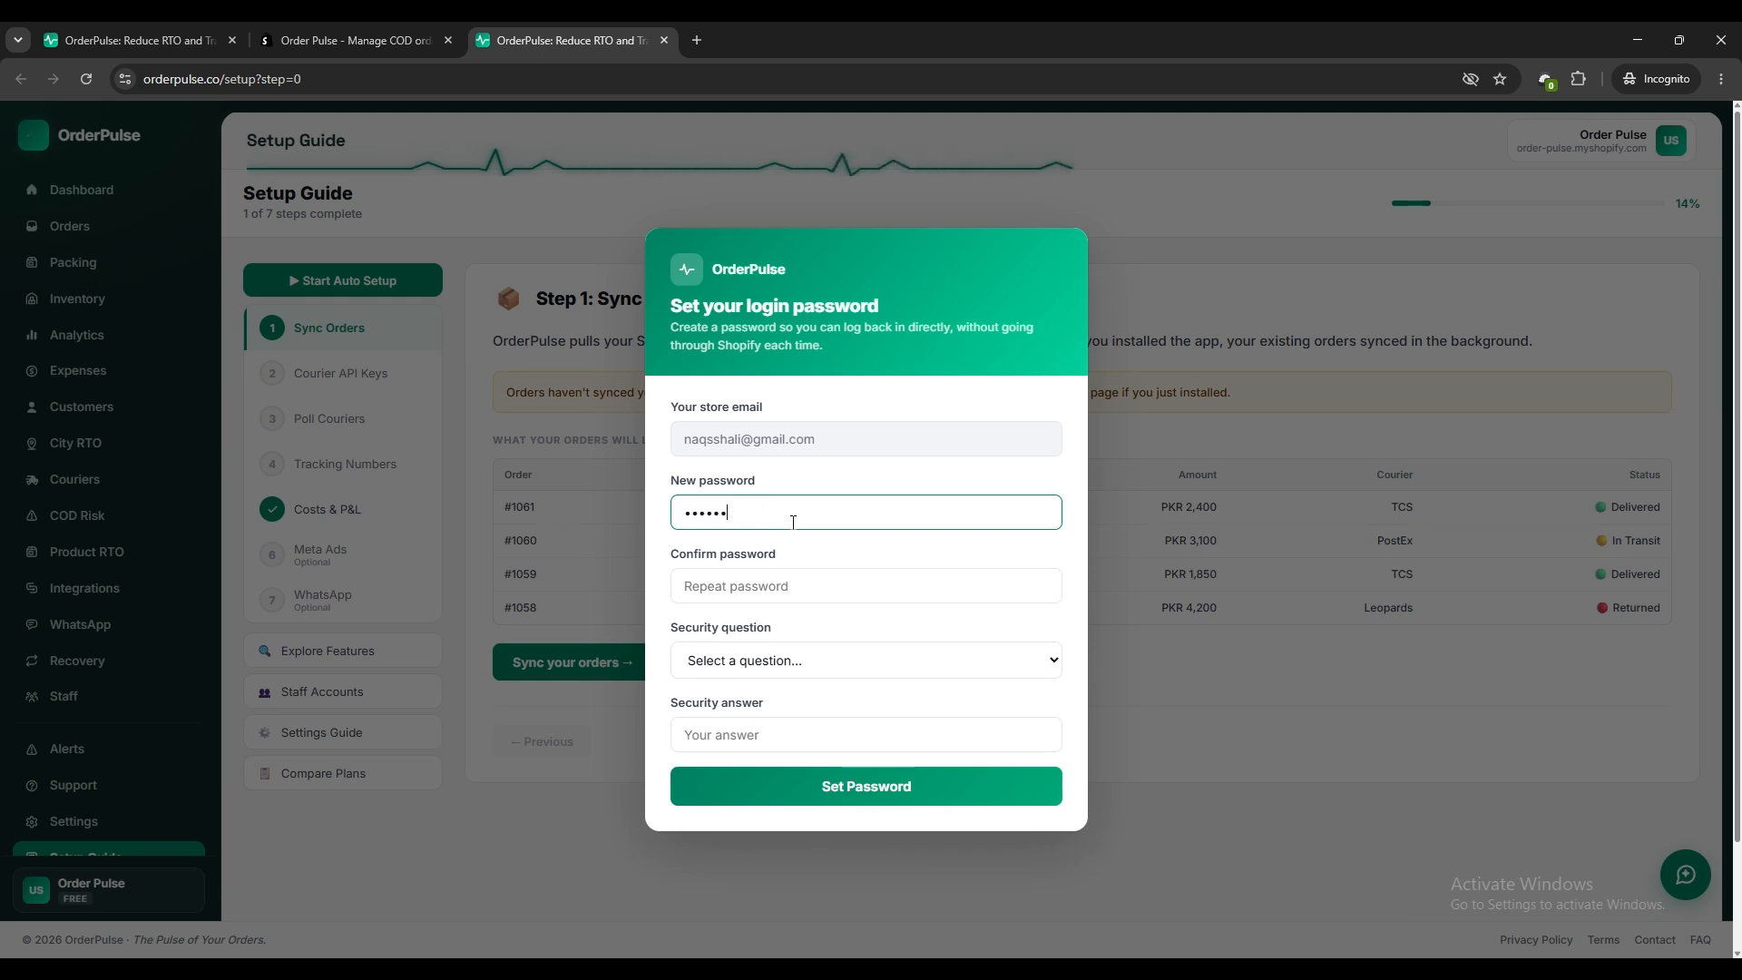
text(**)
click(725, 588)
text(******)
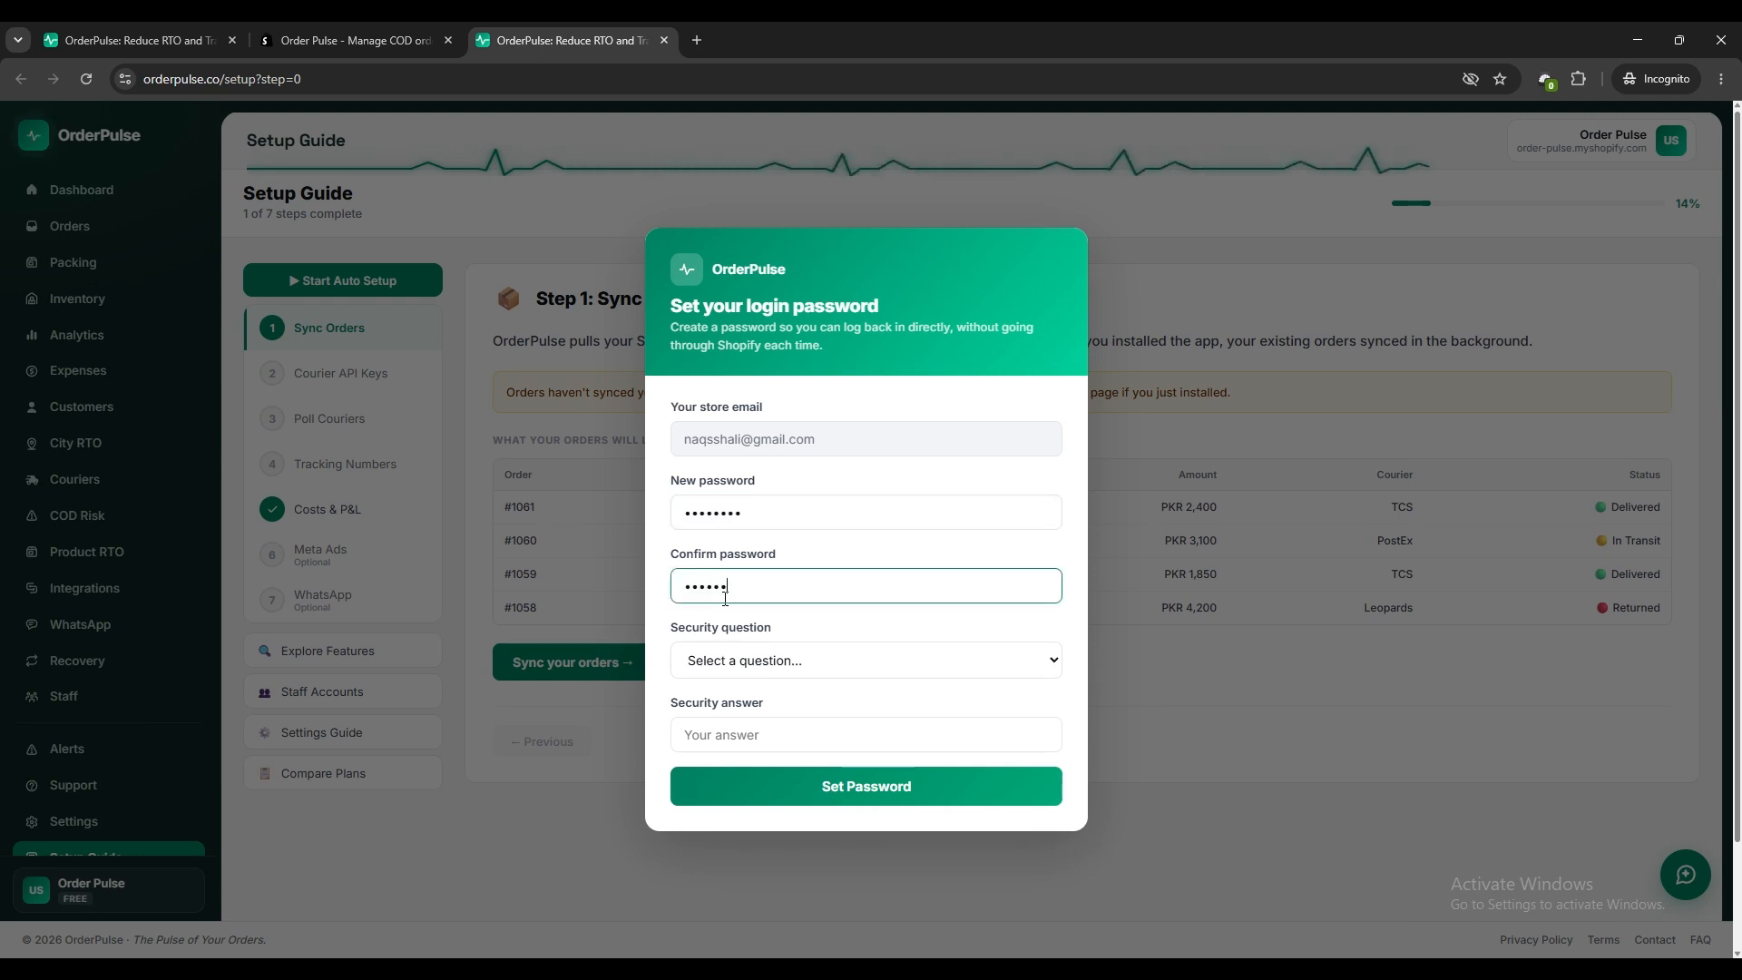
text(**)
Choose the birth-city security question, enter the security answer, and save the login password.
click(740, 660)
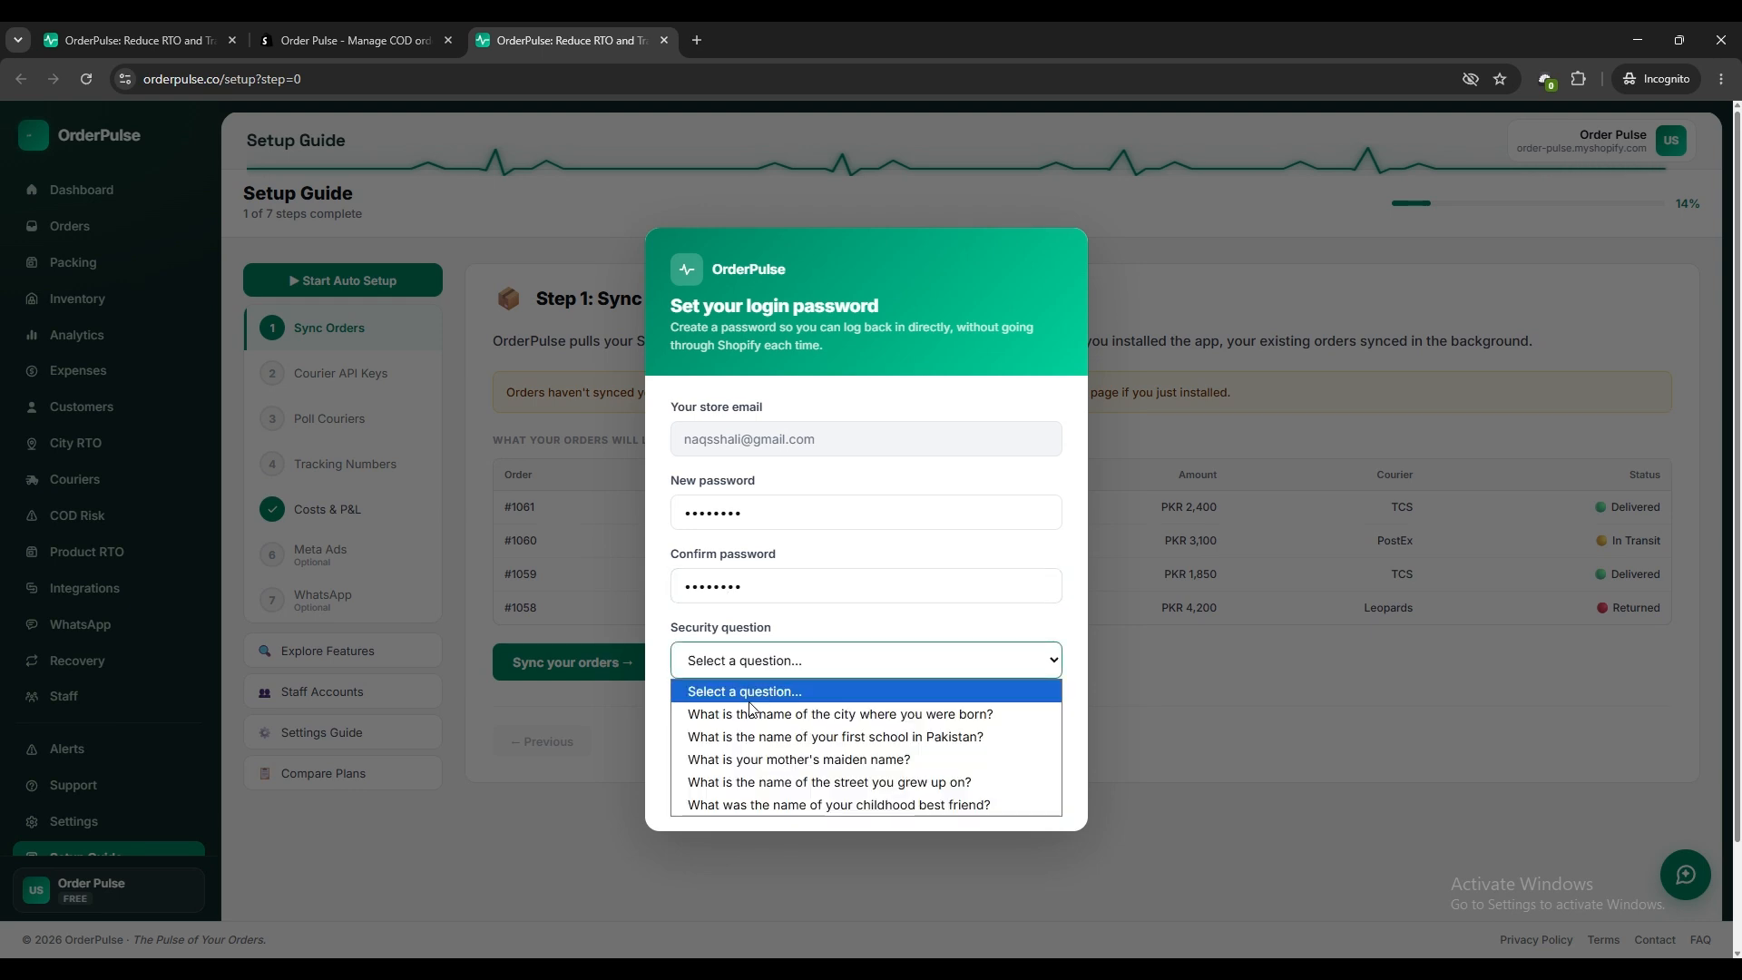
click(740, 708)
click(737, 734)
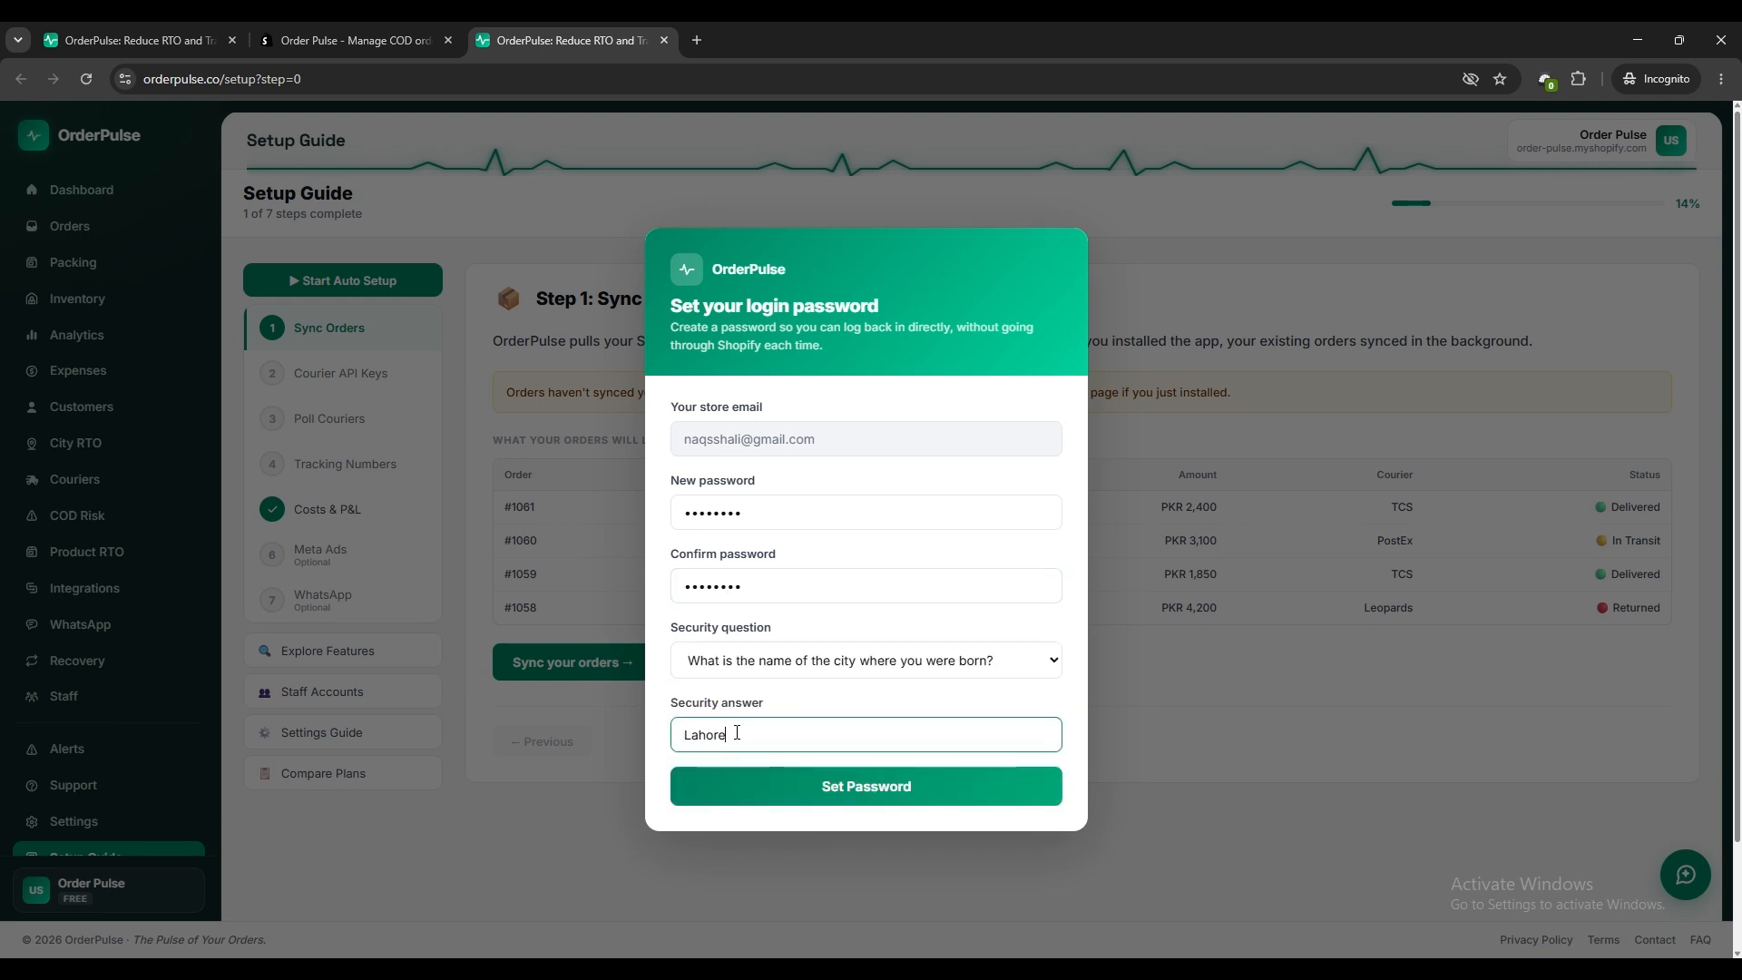
click(767, 790)
click(863, 825)
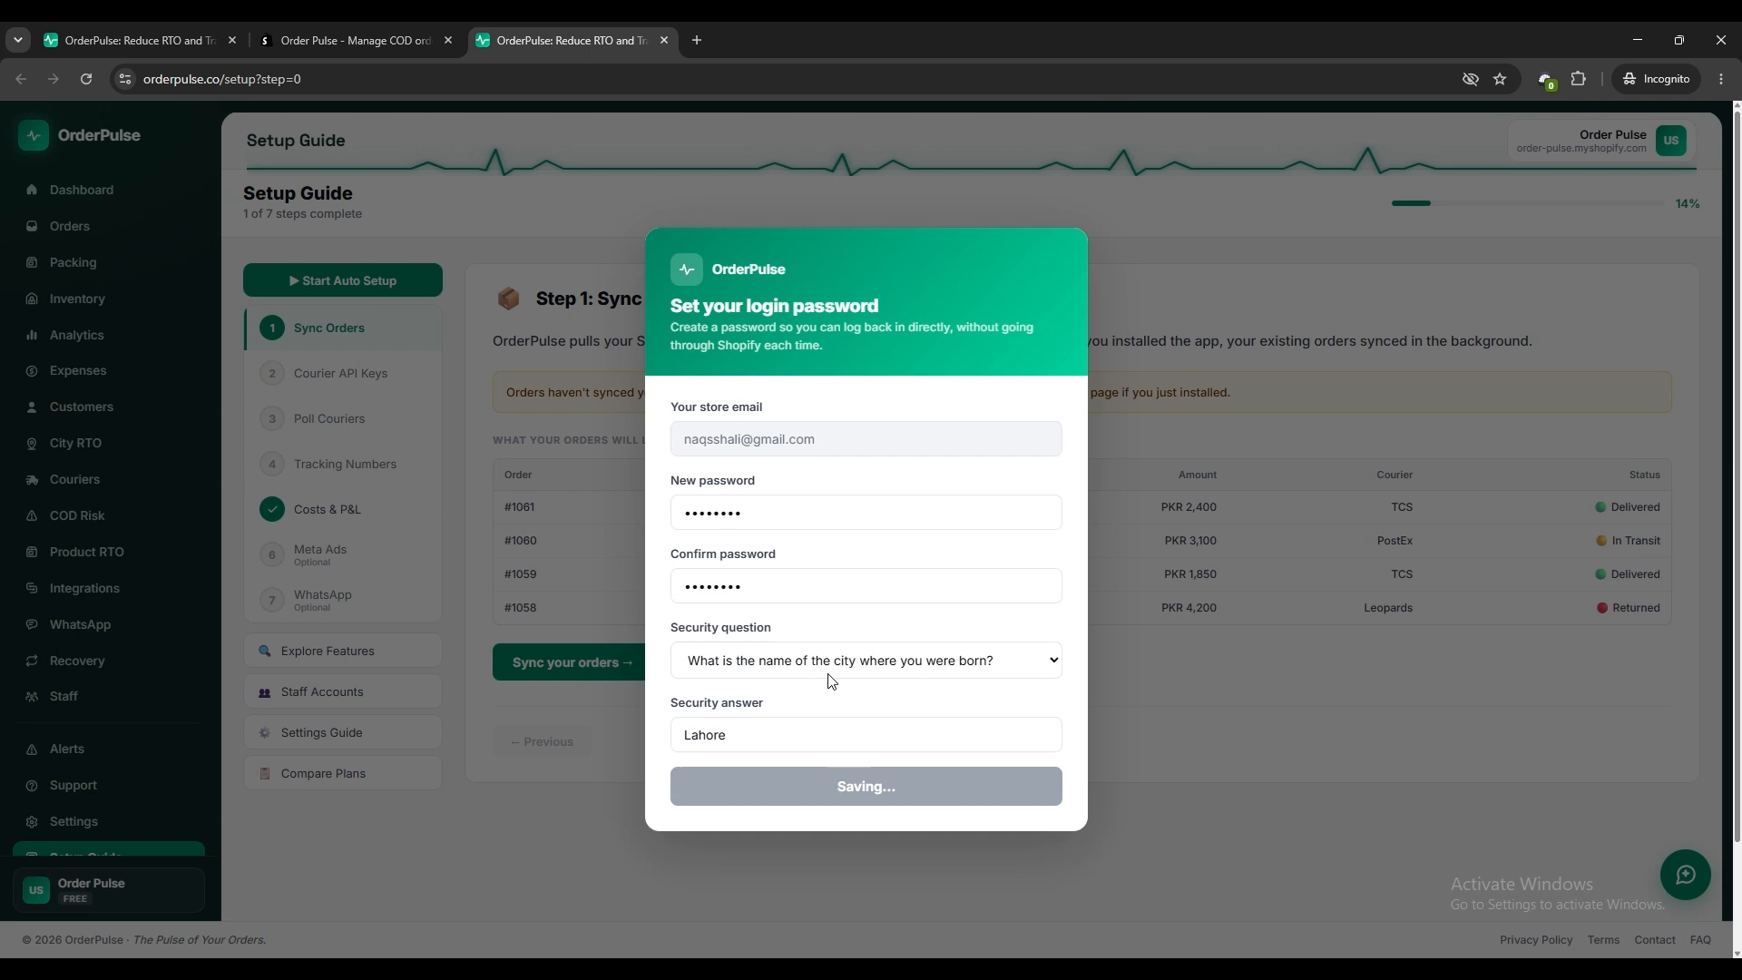
Start the auto setup, sync the Shopify orders, and continue to the Courier API Keys step.
click(873, 724)
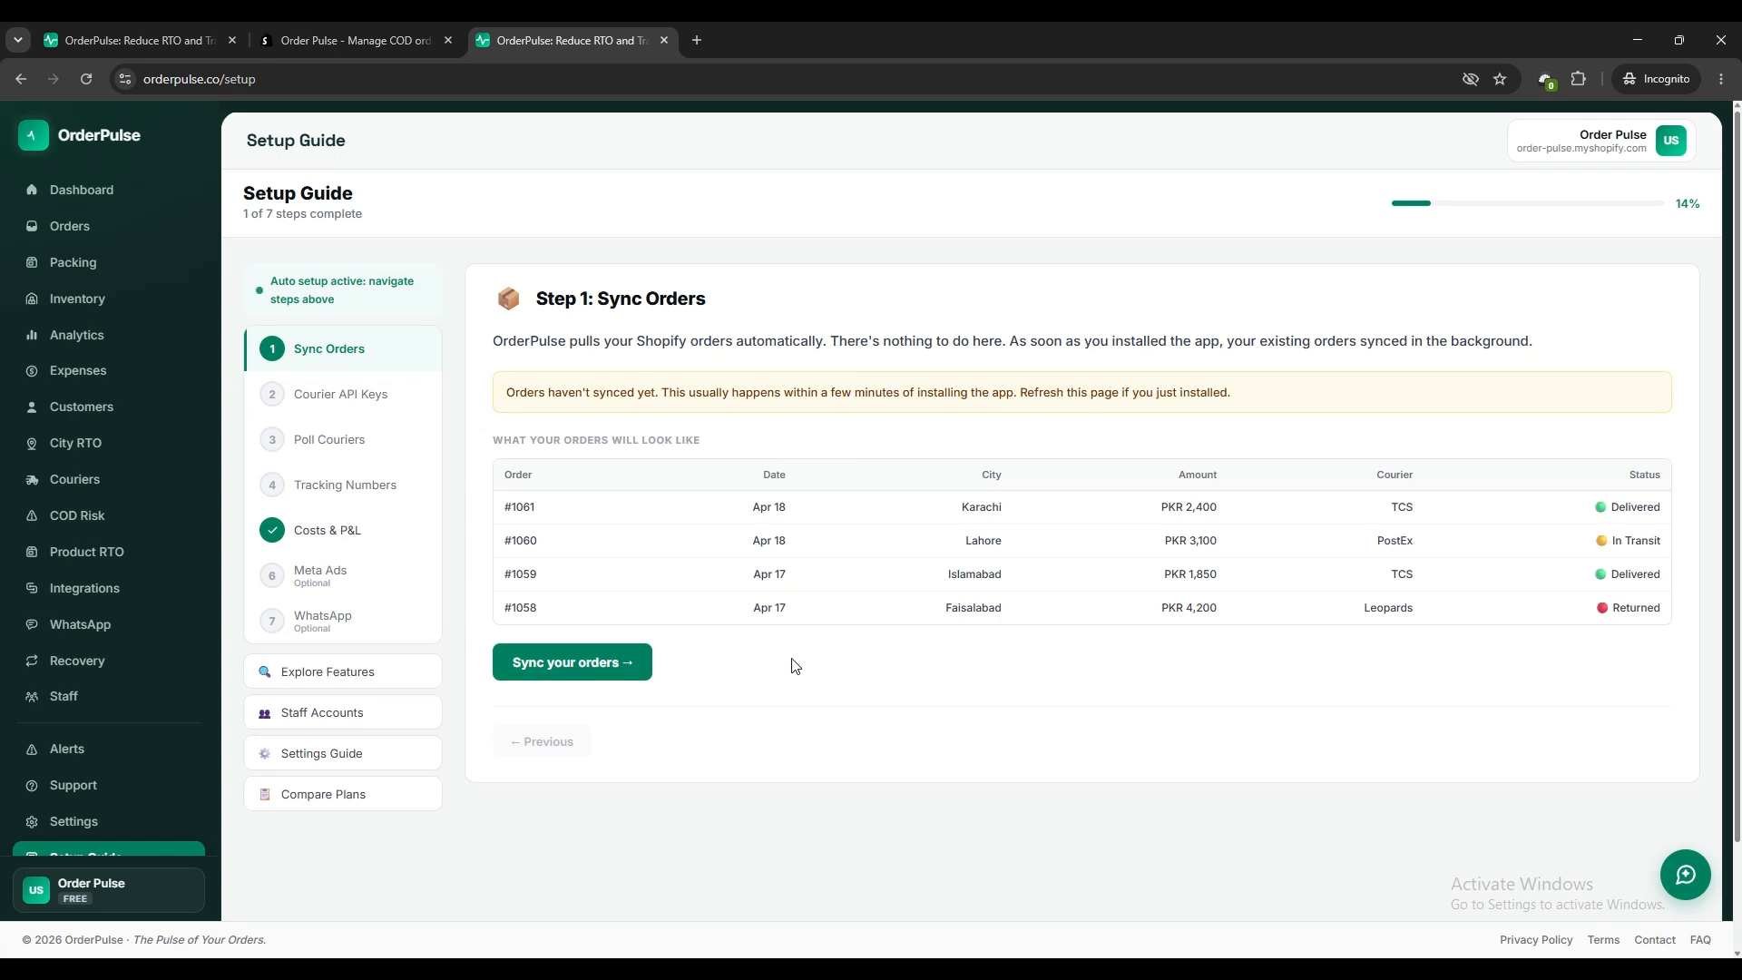
click(581, 676)
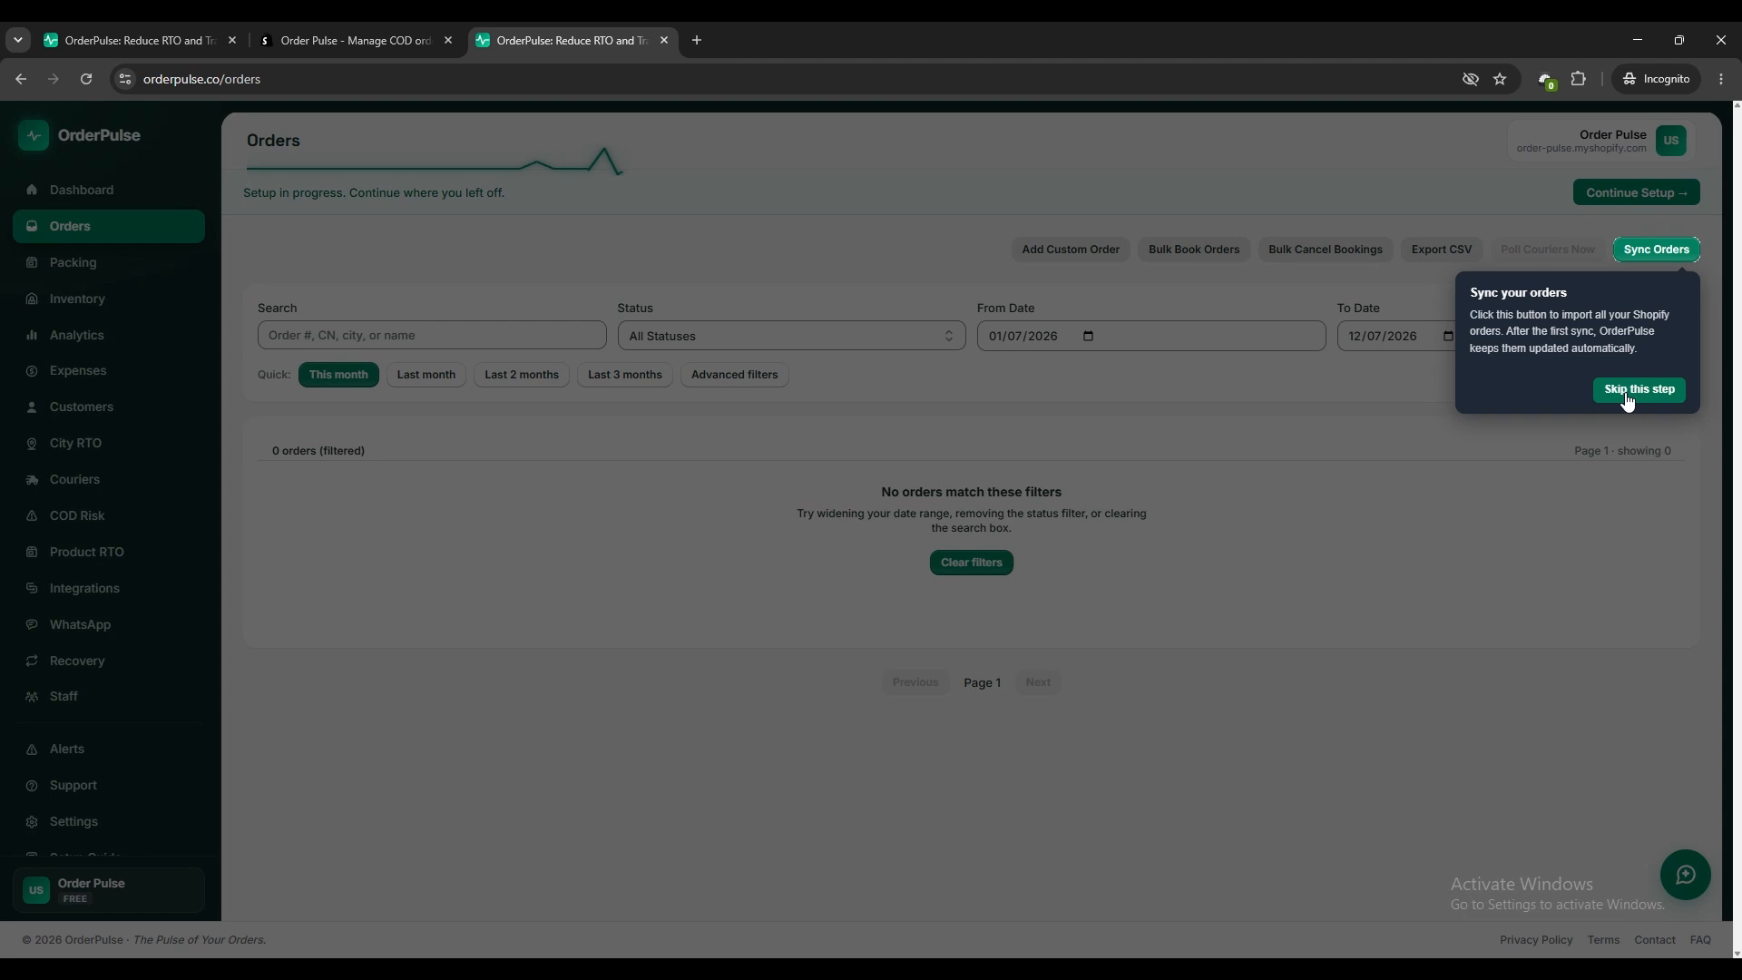
click(1661, 254)
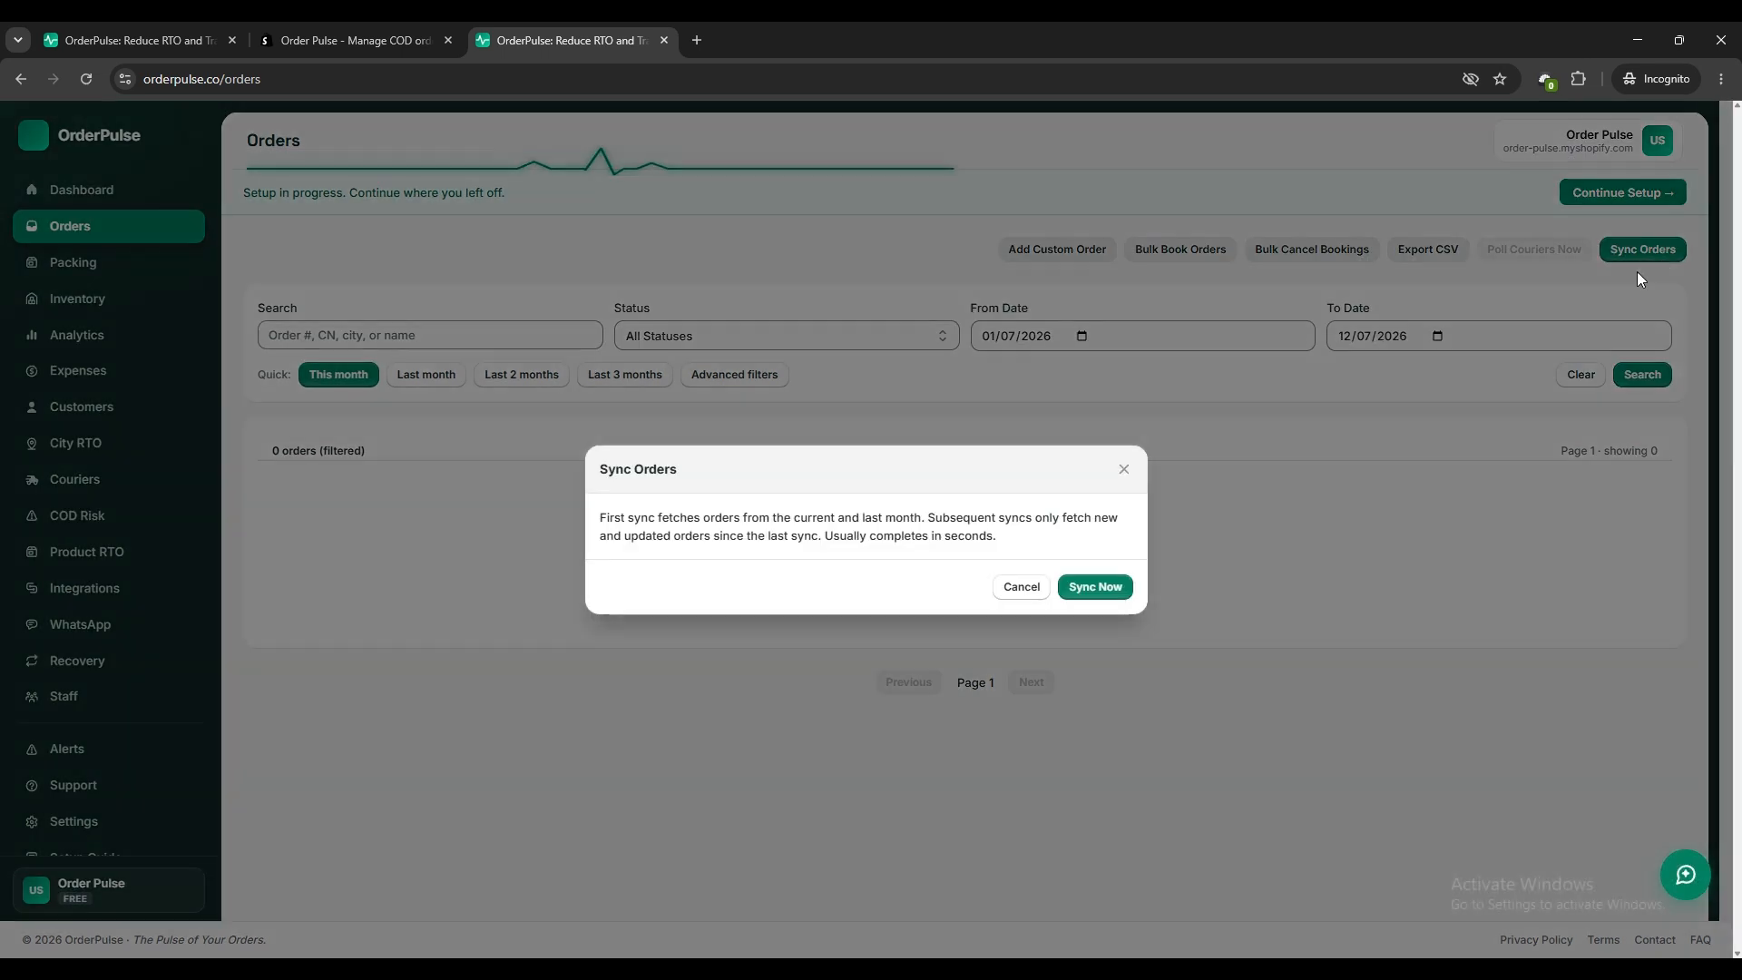
click(1118, 588)
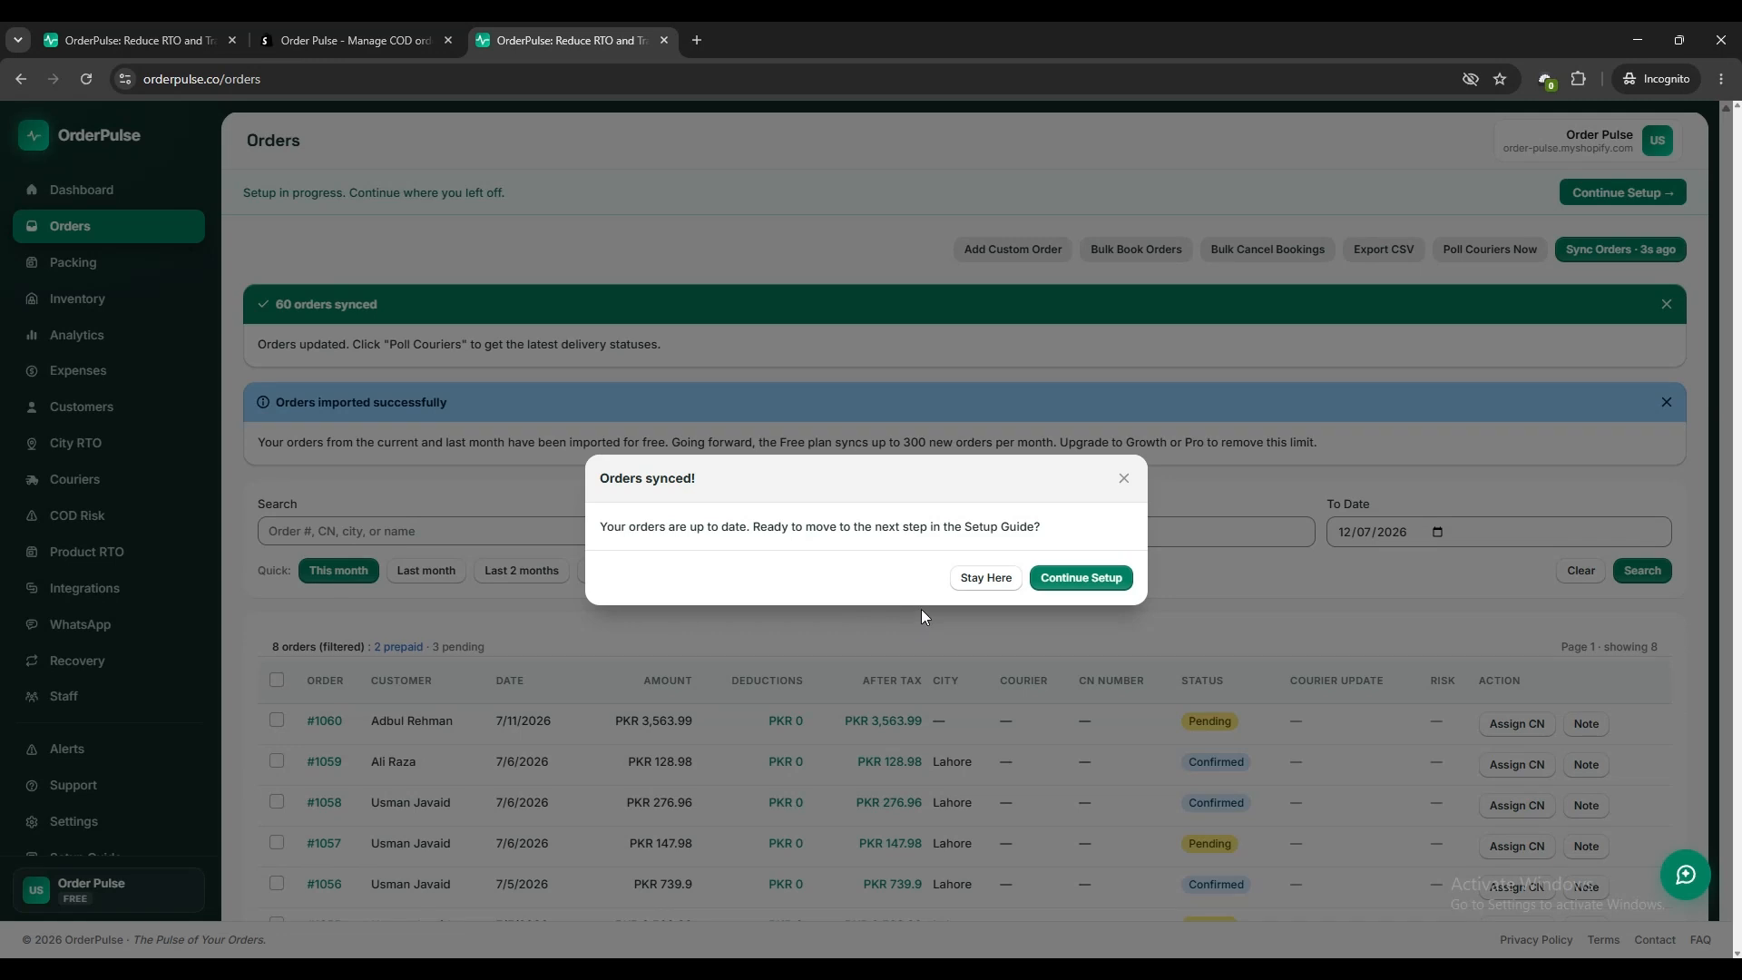
click(1081, 585)
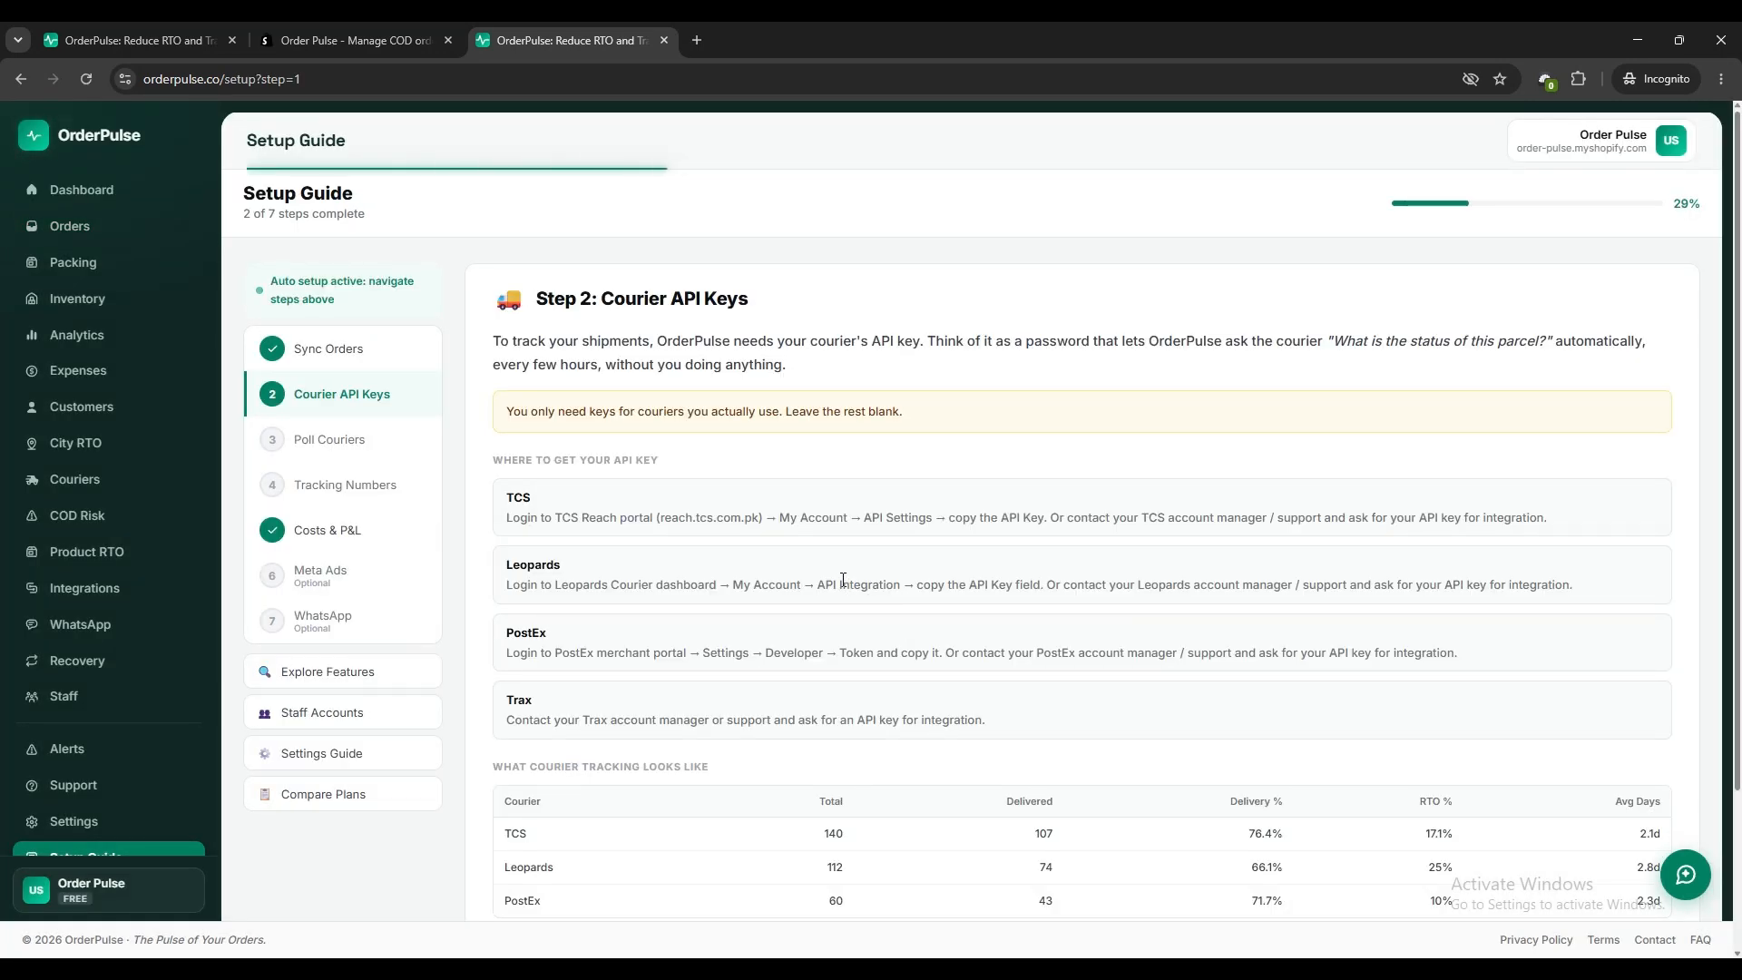
Connect TCS Express by pasting its bearer token into the courier API key settings, and continue the setup.
scroll(835, 572, down, 1)
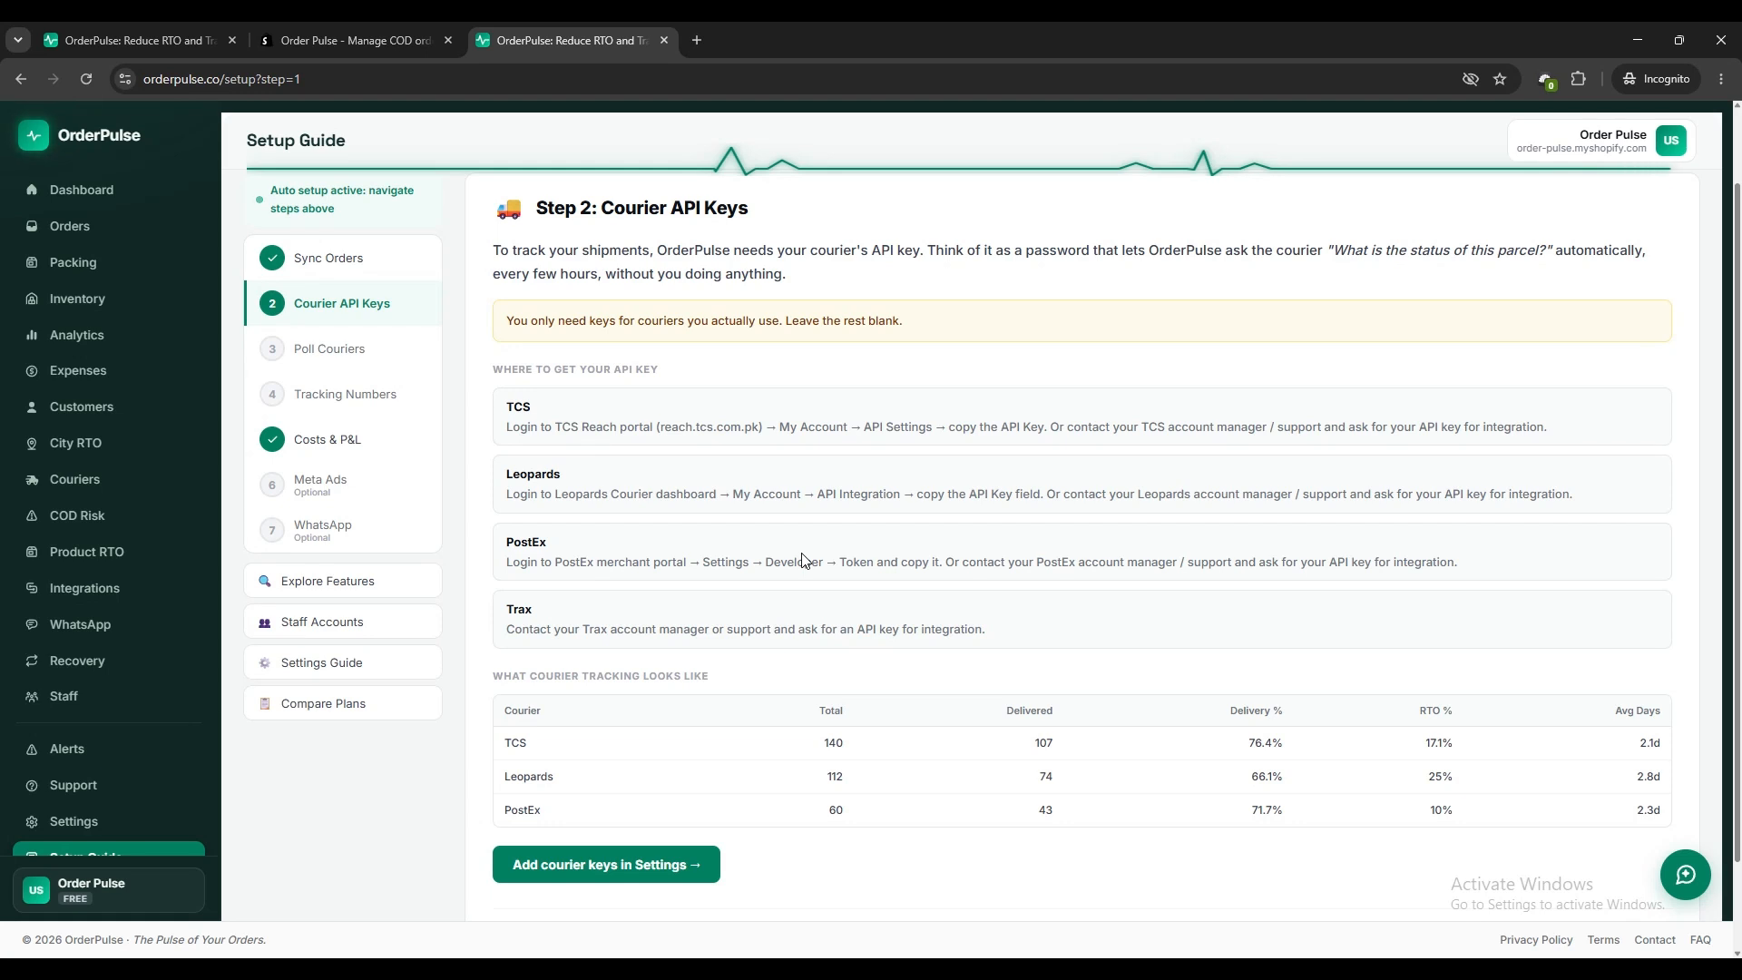
drag(663, 425, 1109, 424)
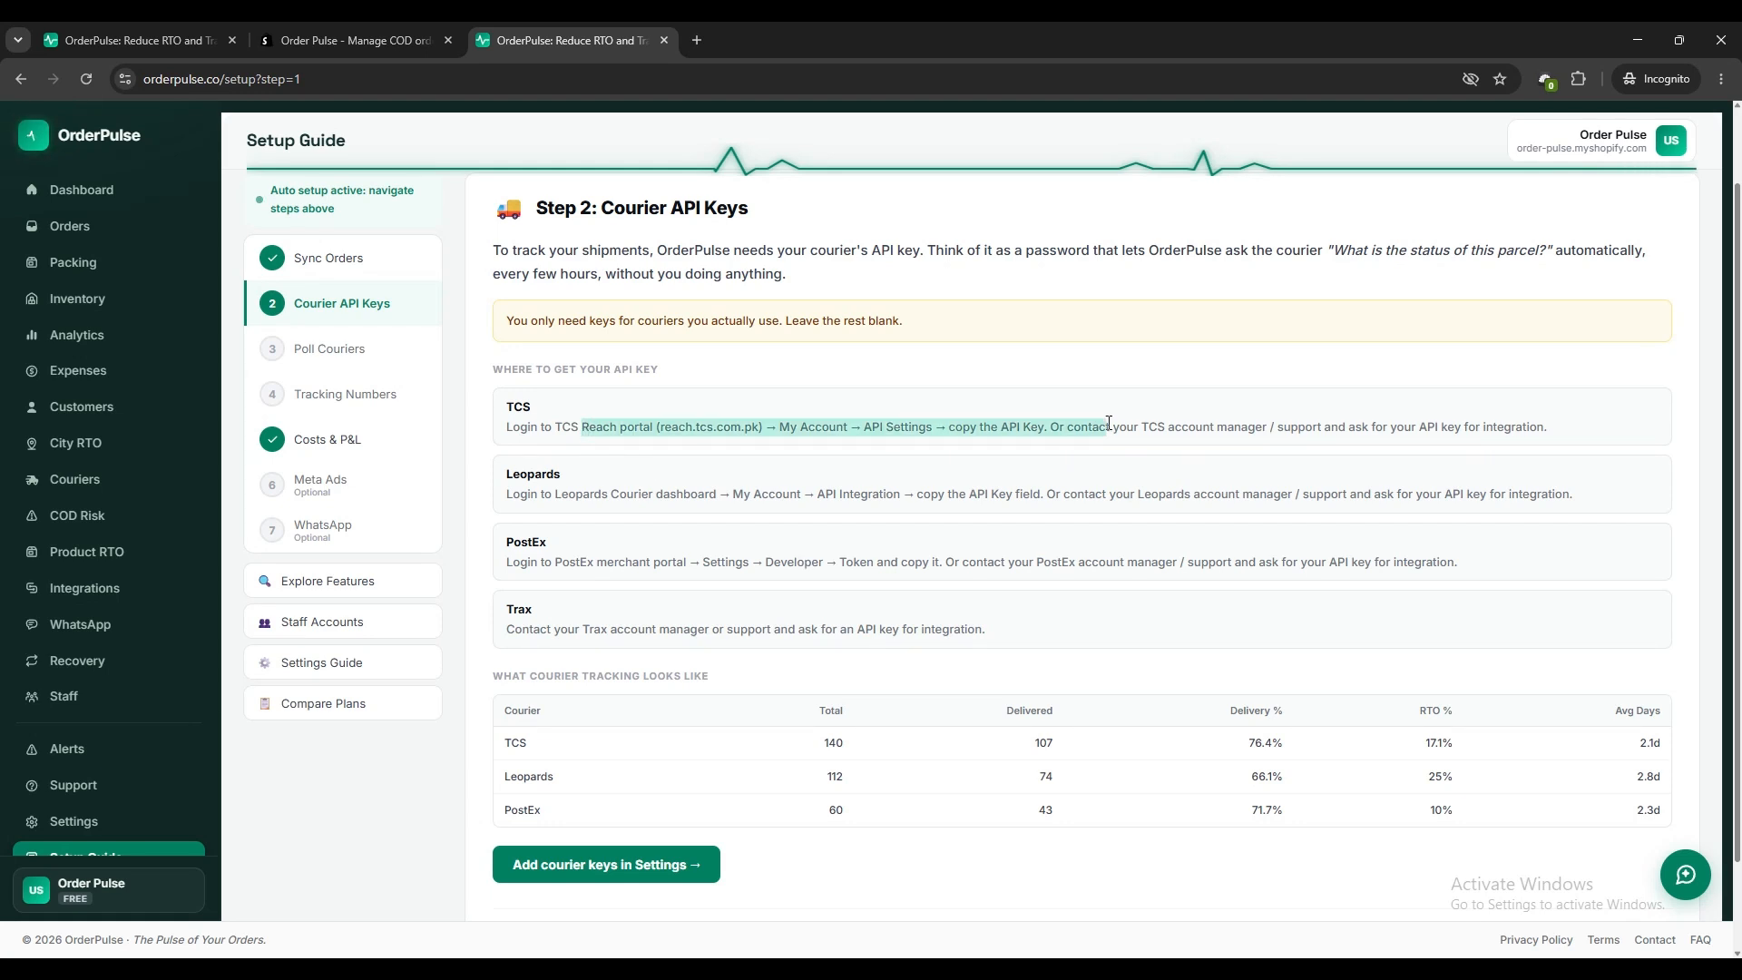
click(1068, 453)
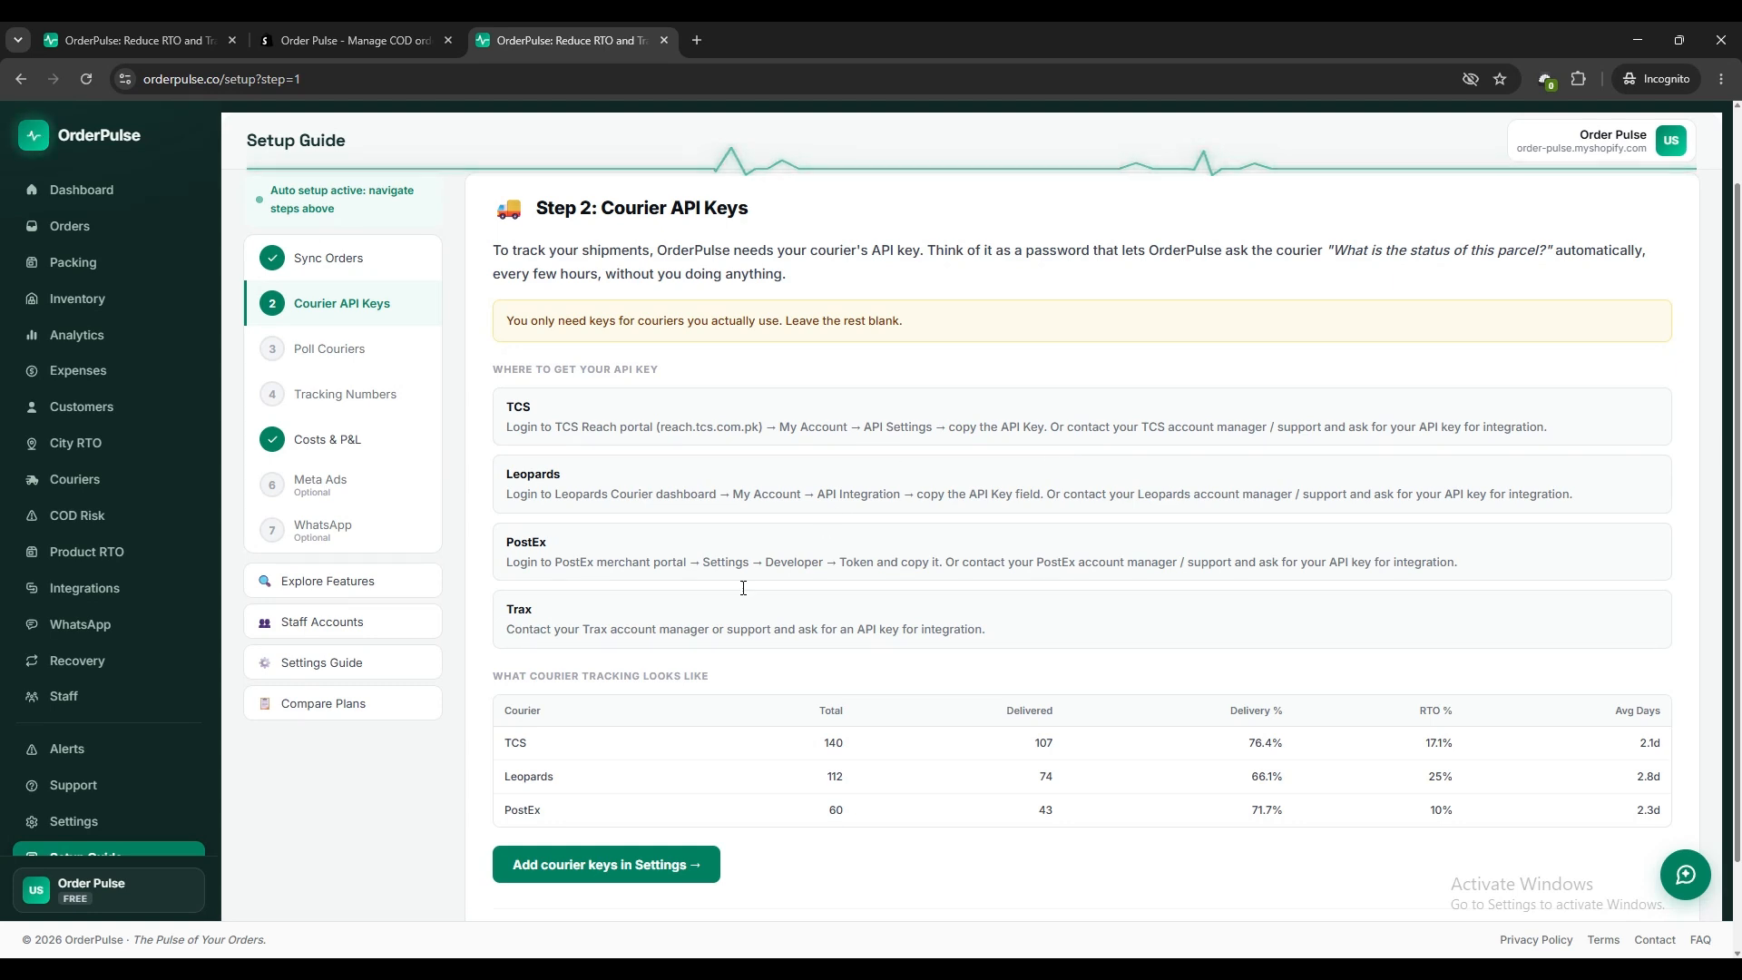
click(620, 866)
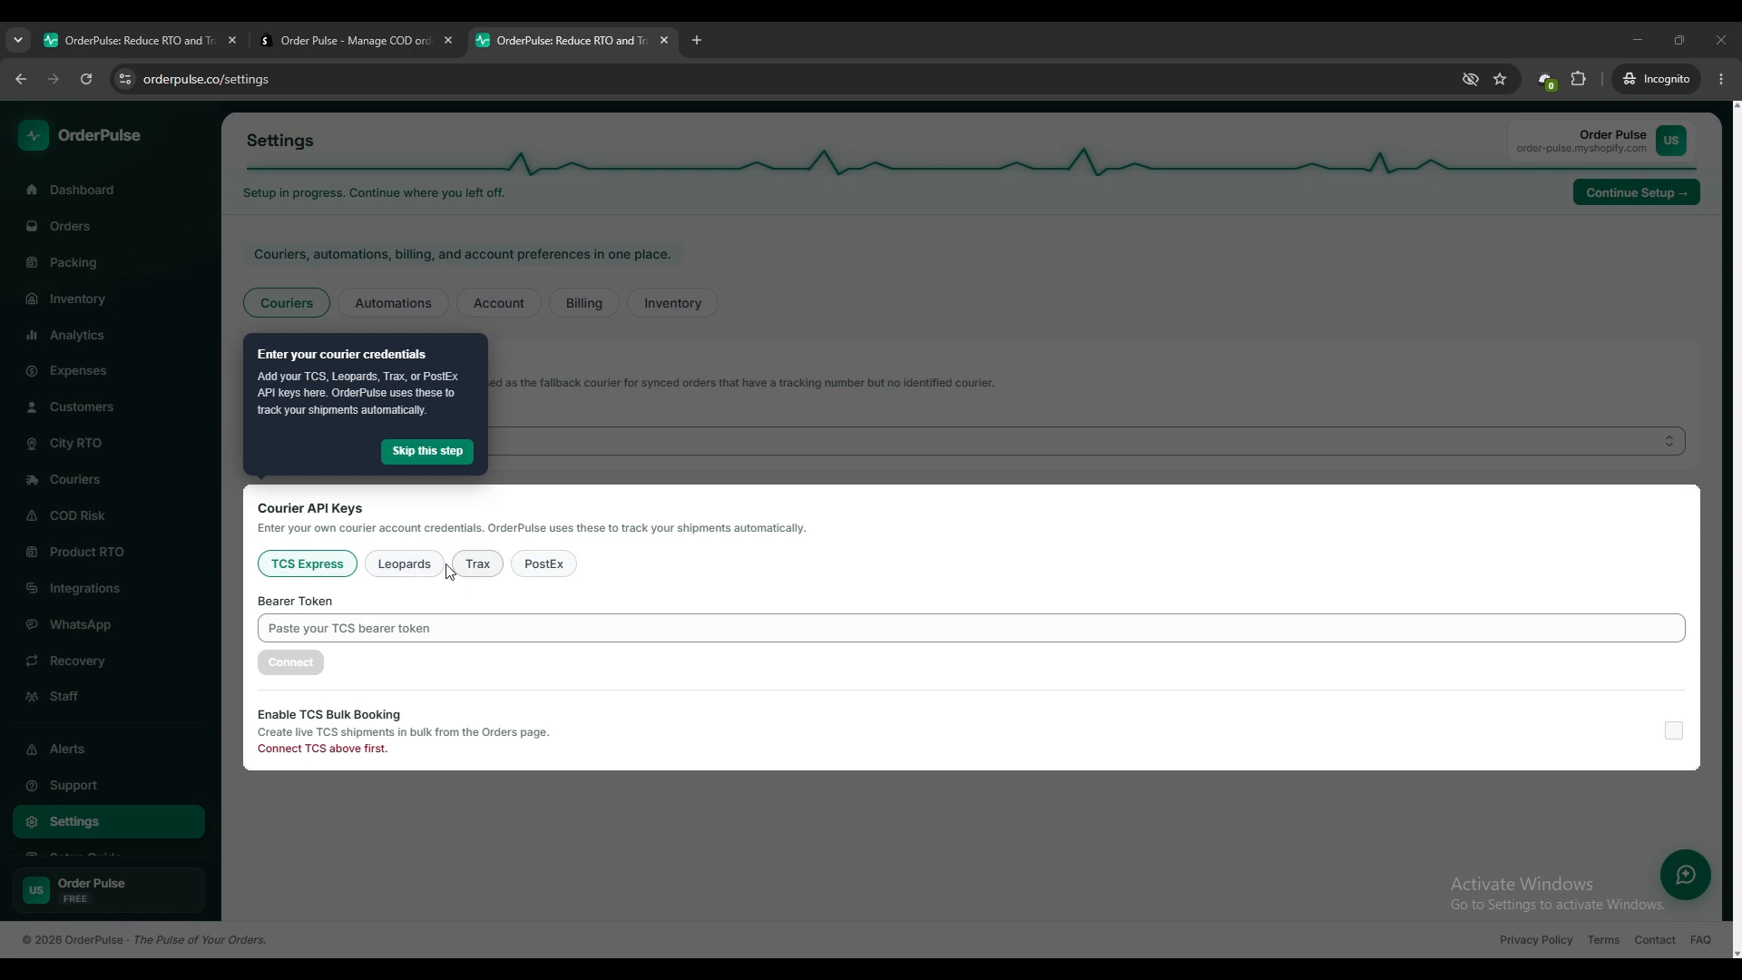
click(383, 628)
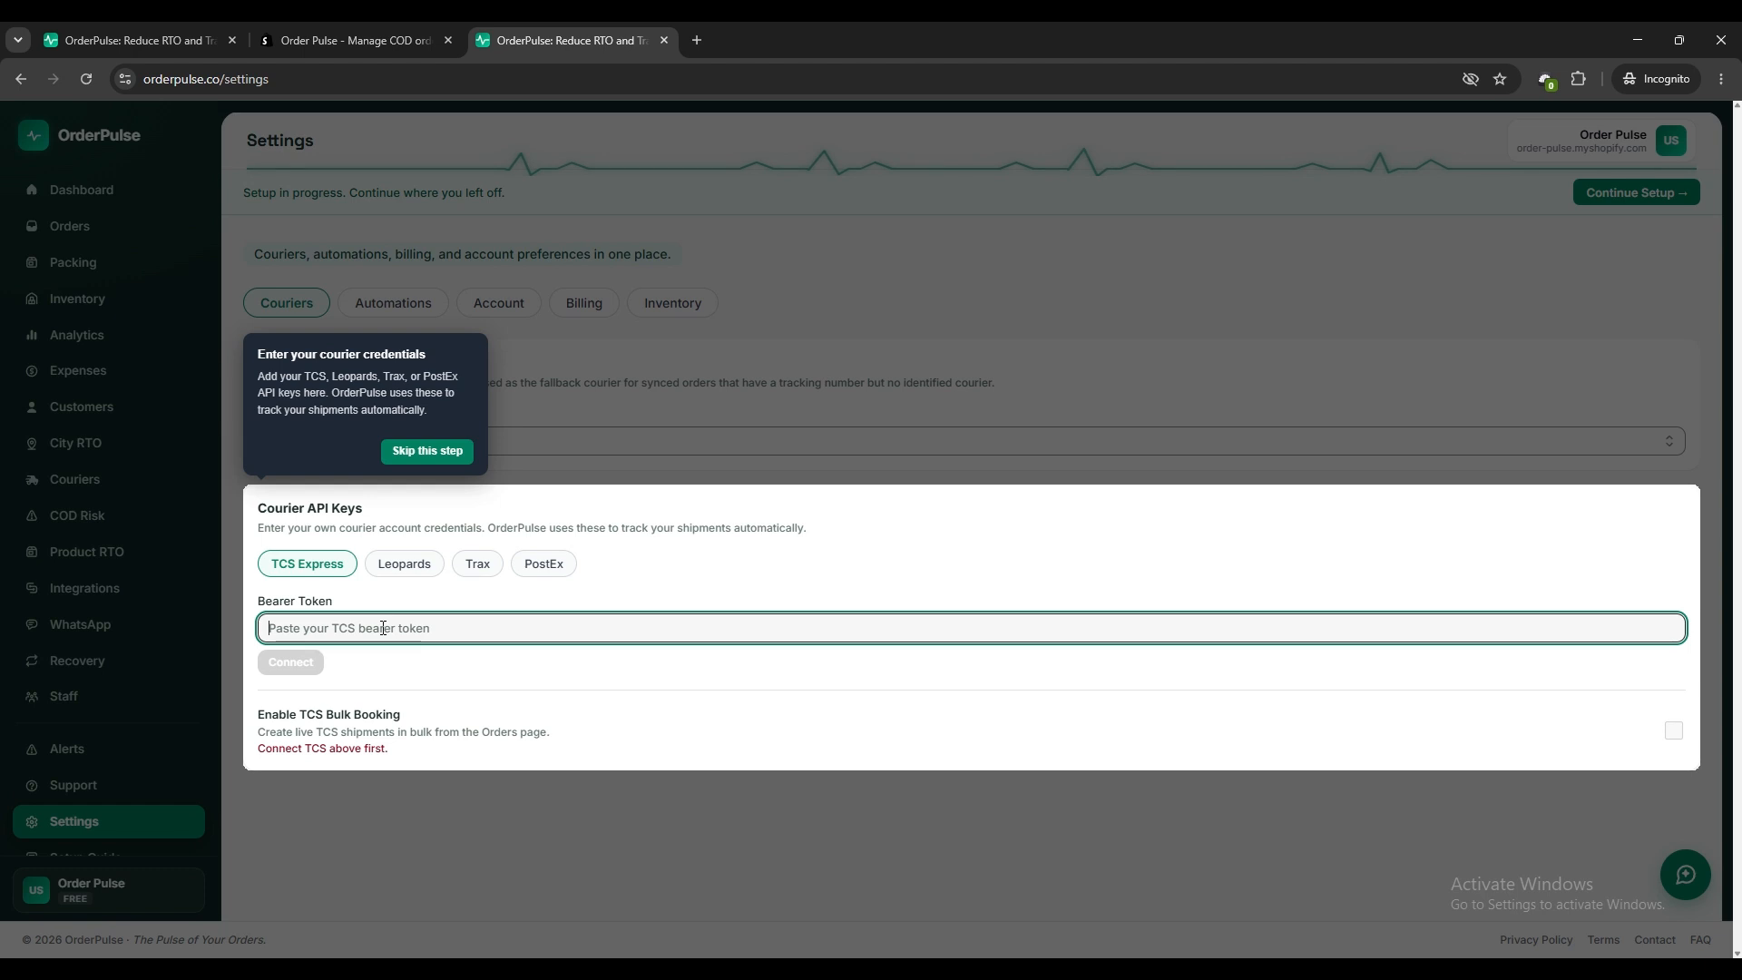
key(ctrl+v)
click(304, 663)
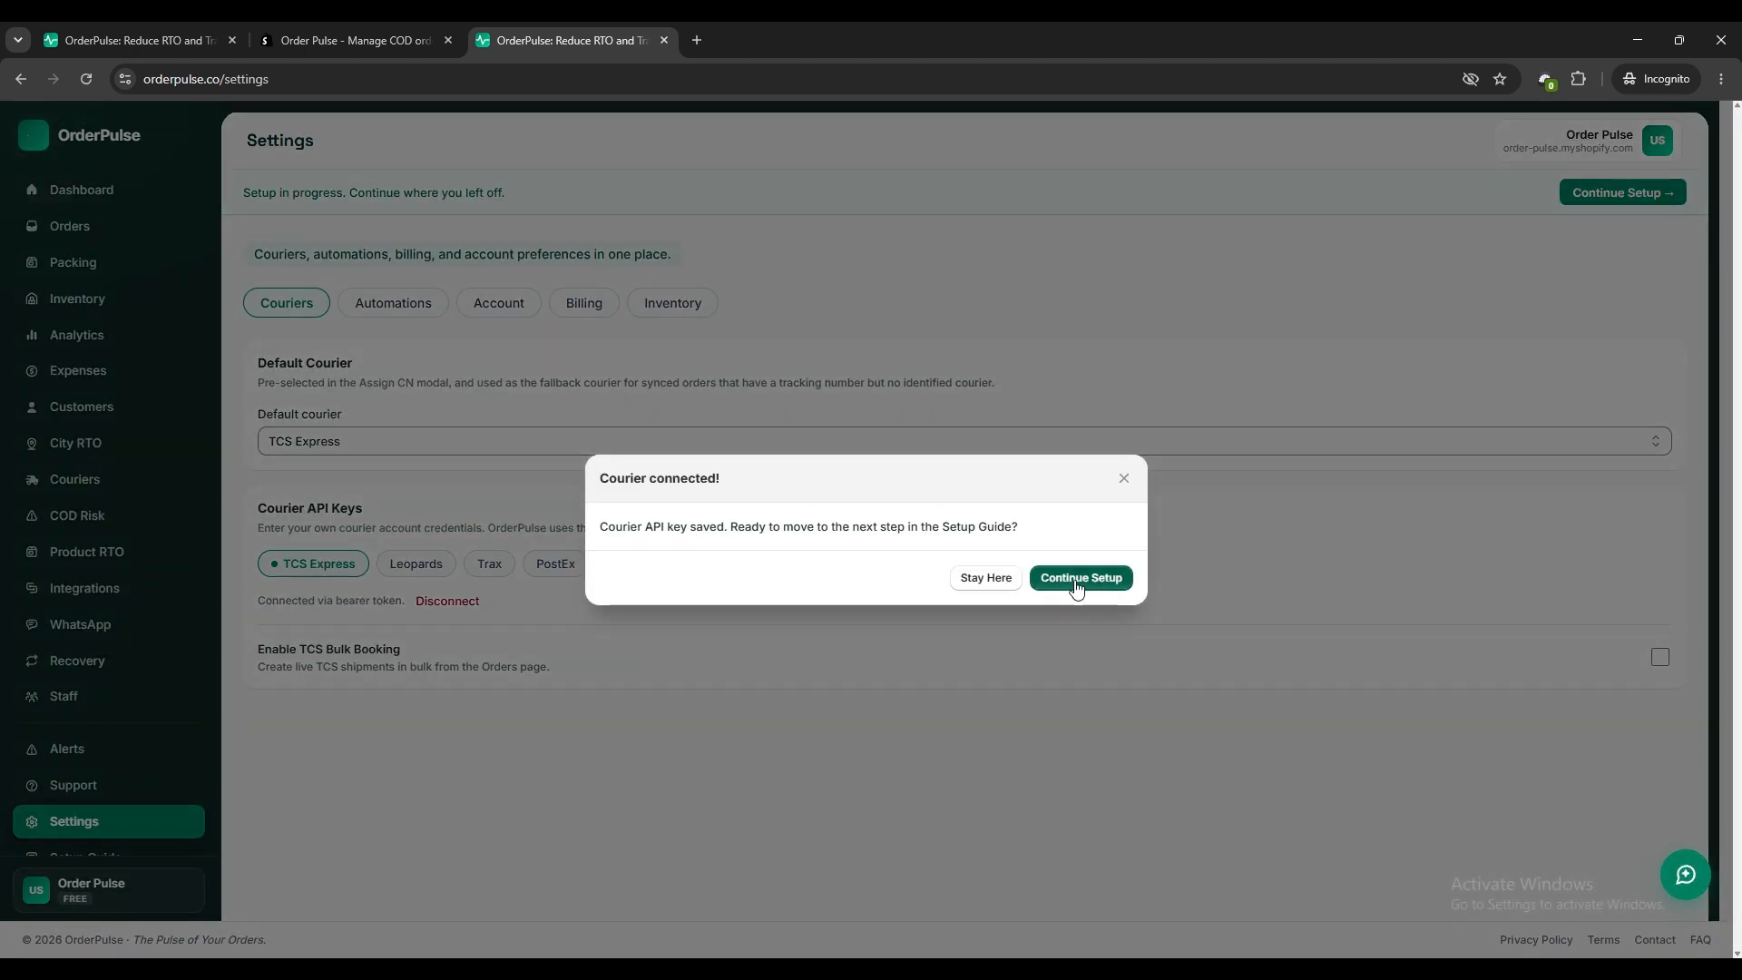
click(1078, 586)
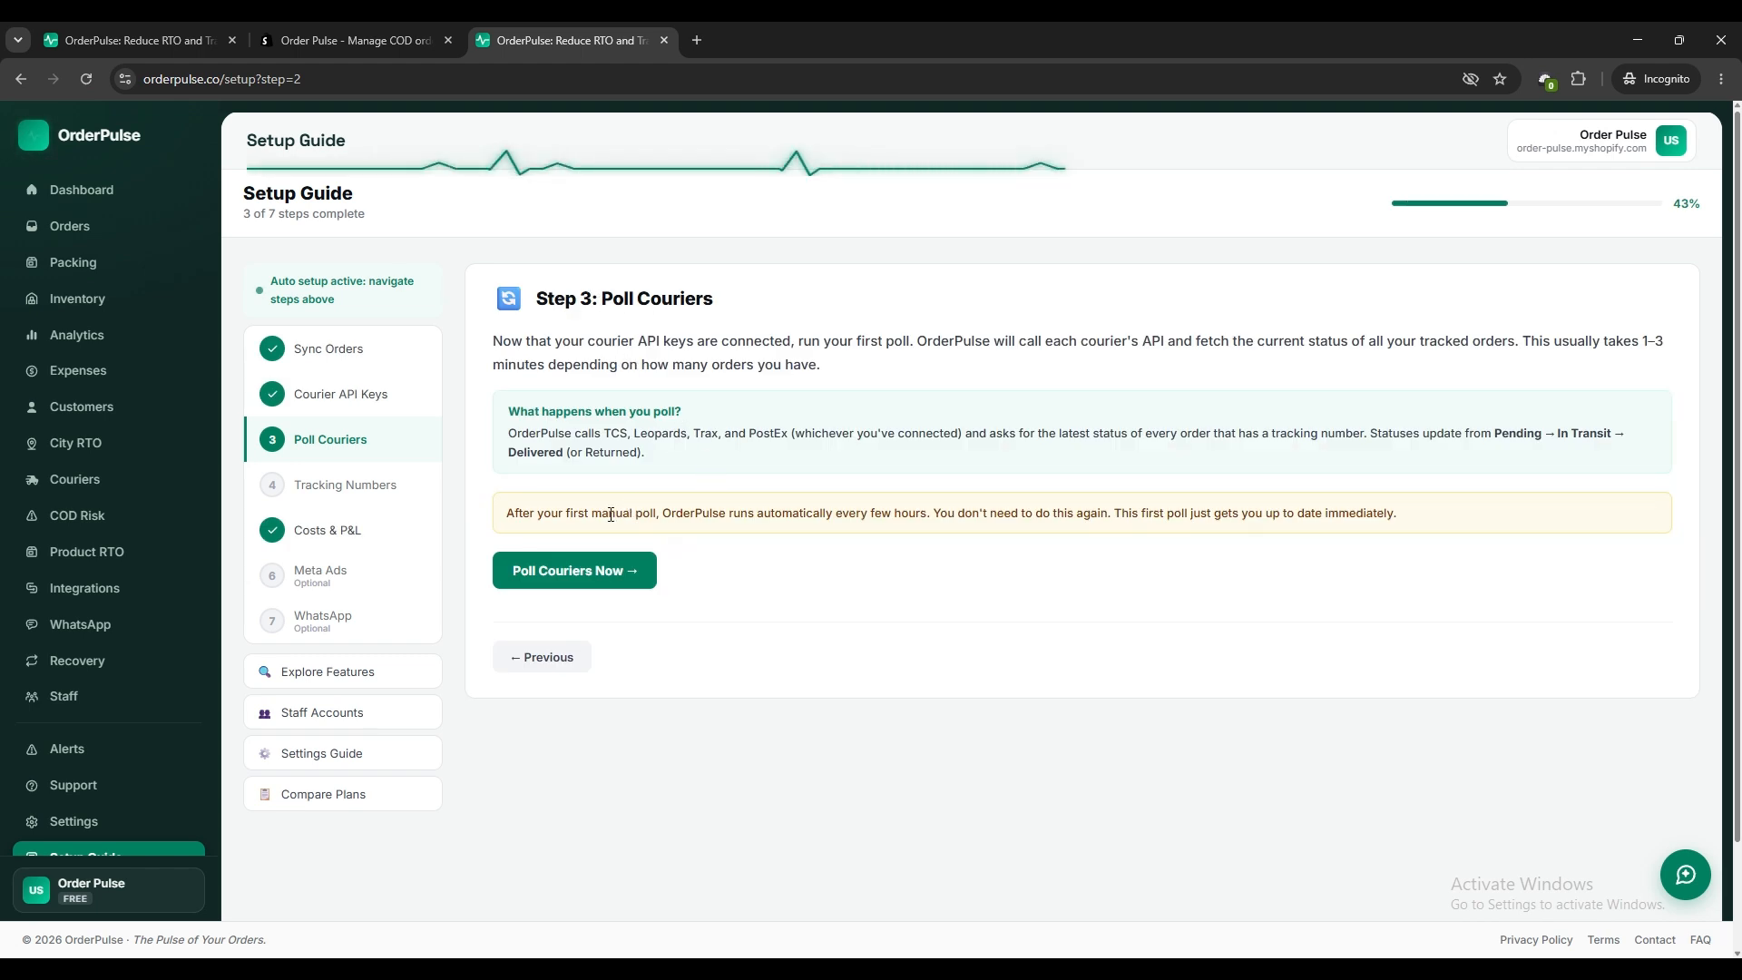
Run the first courier poll and advance the setup guide past Tracking Numbers to Costs & P&L.
click(583, 570)
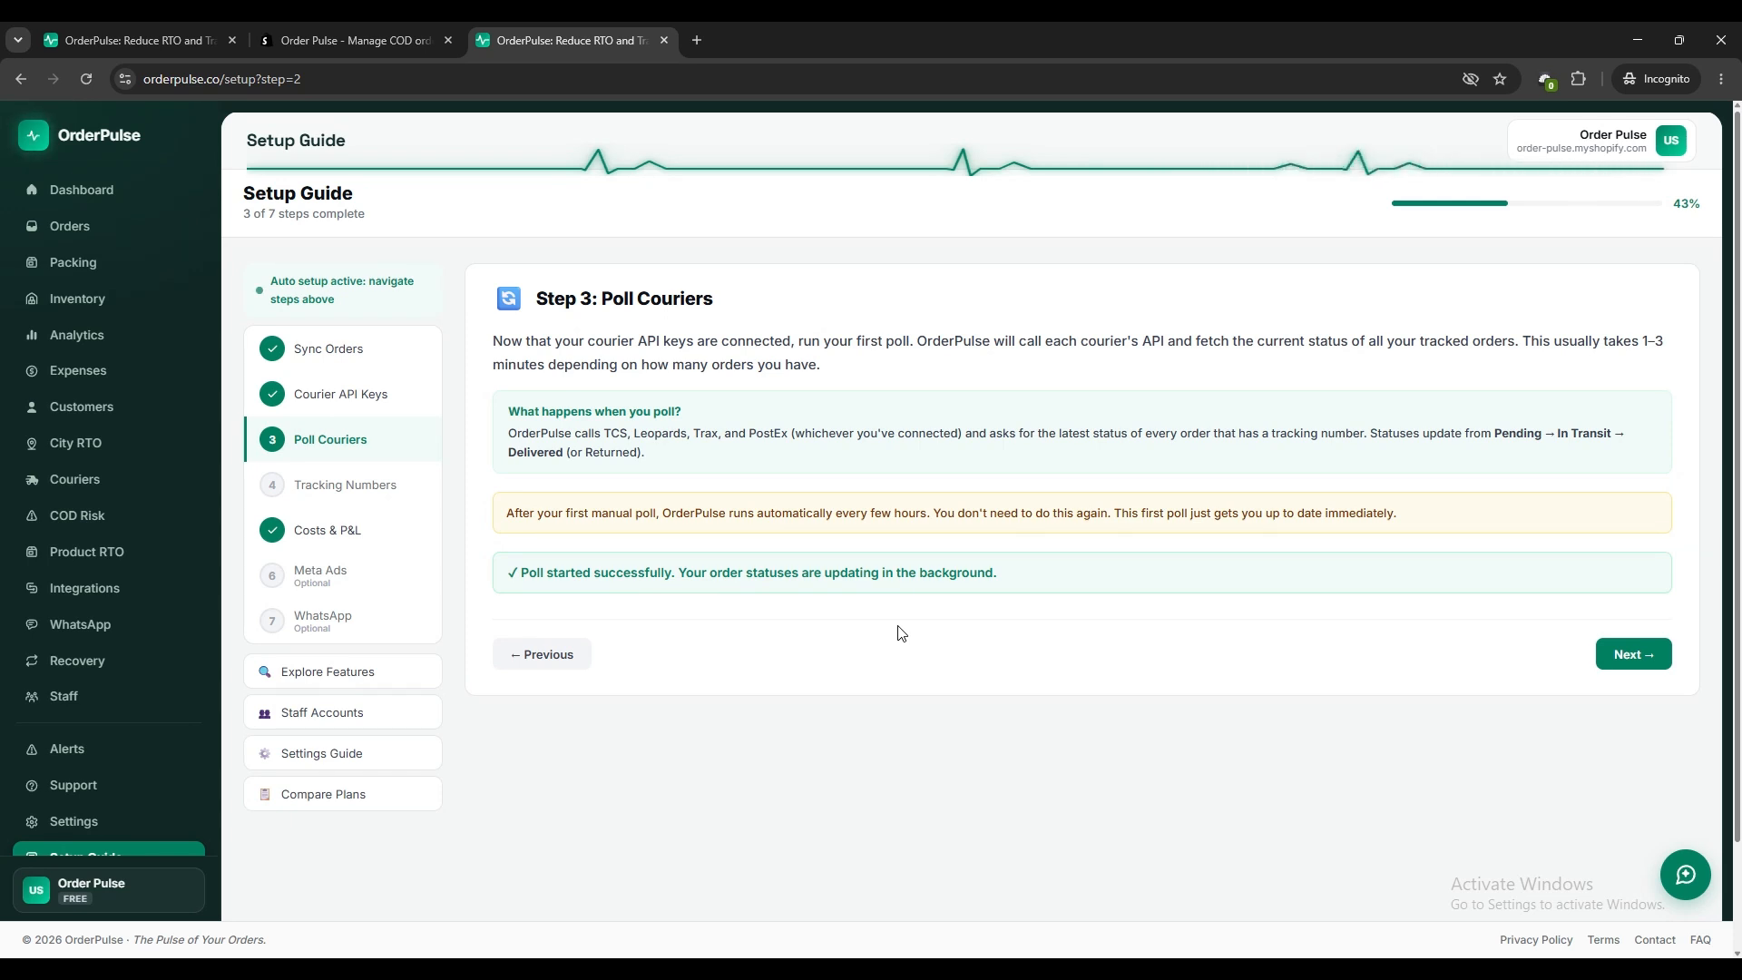
click(1624, 654)
scroll(1039, 666, down, 1)
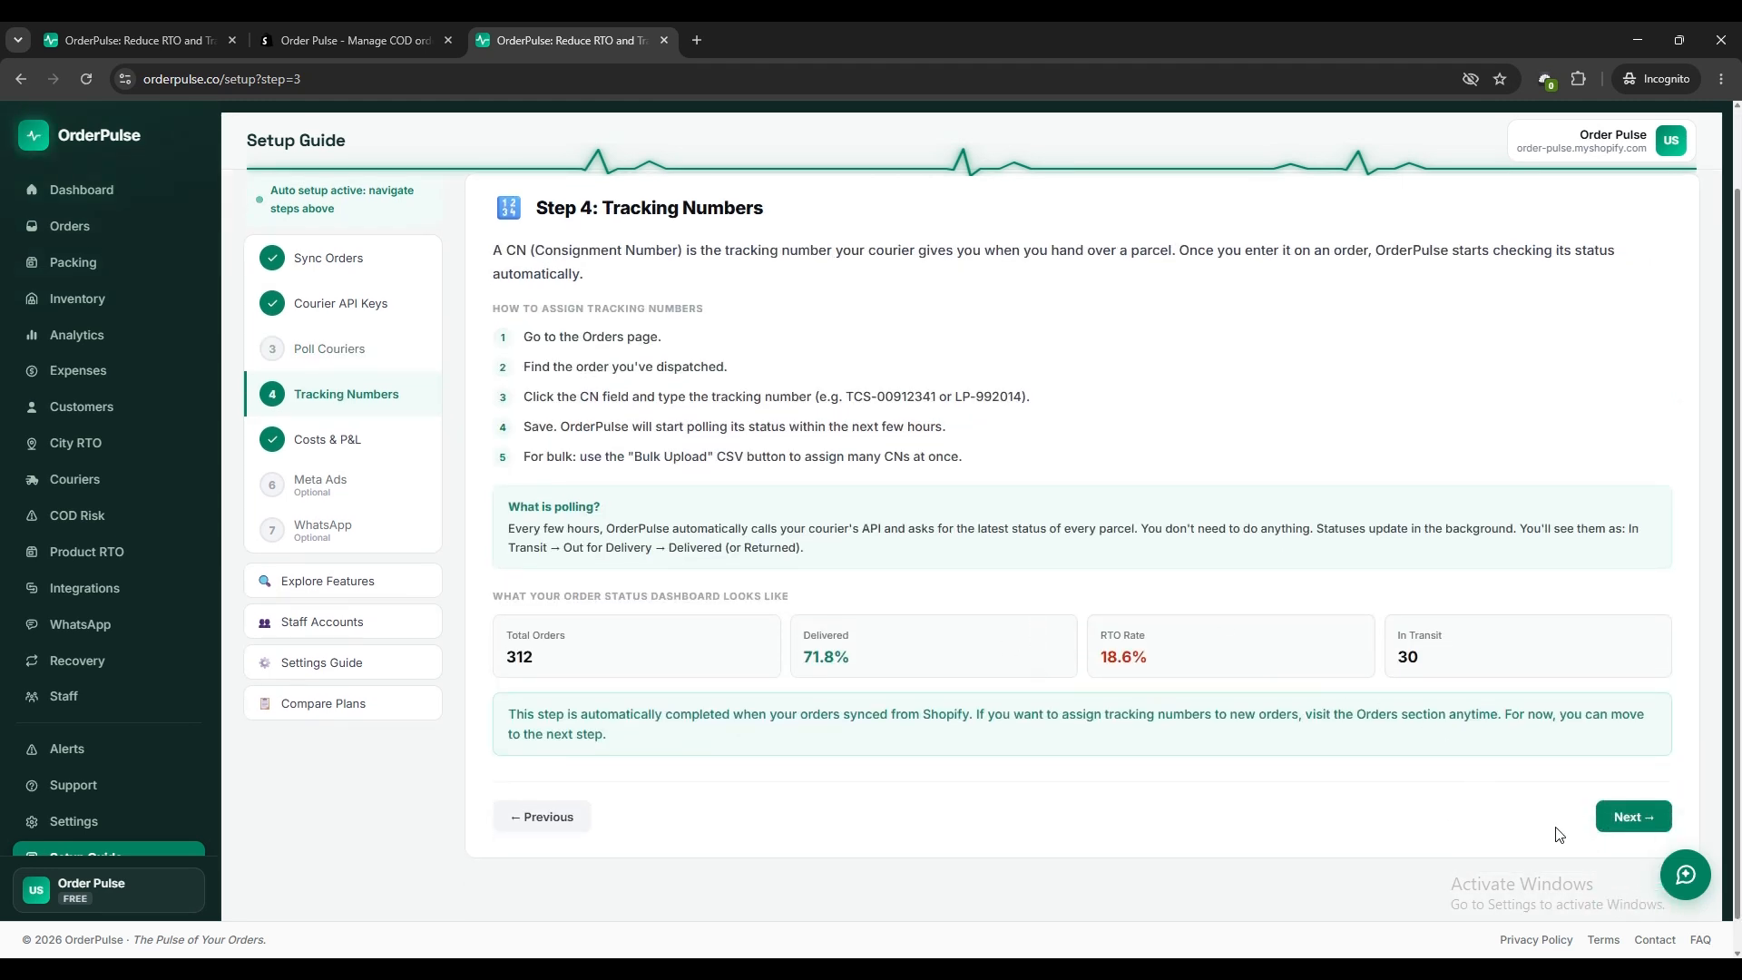
click(1619, 818)
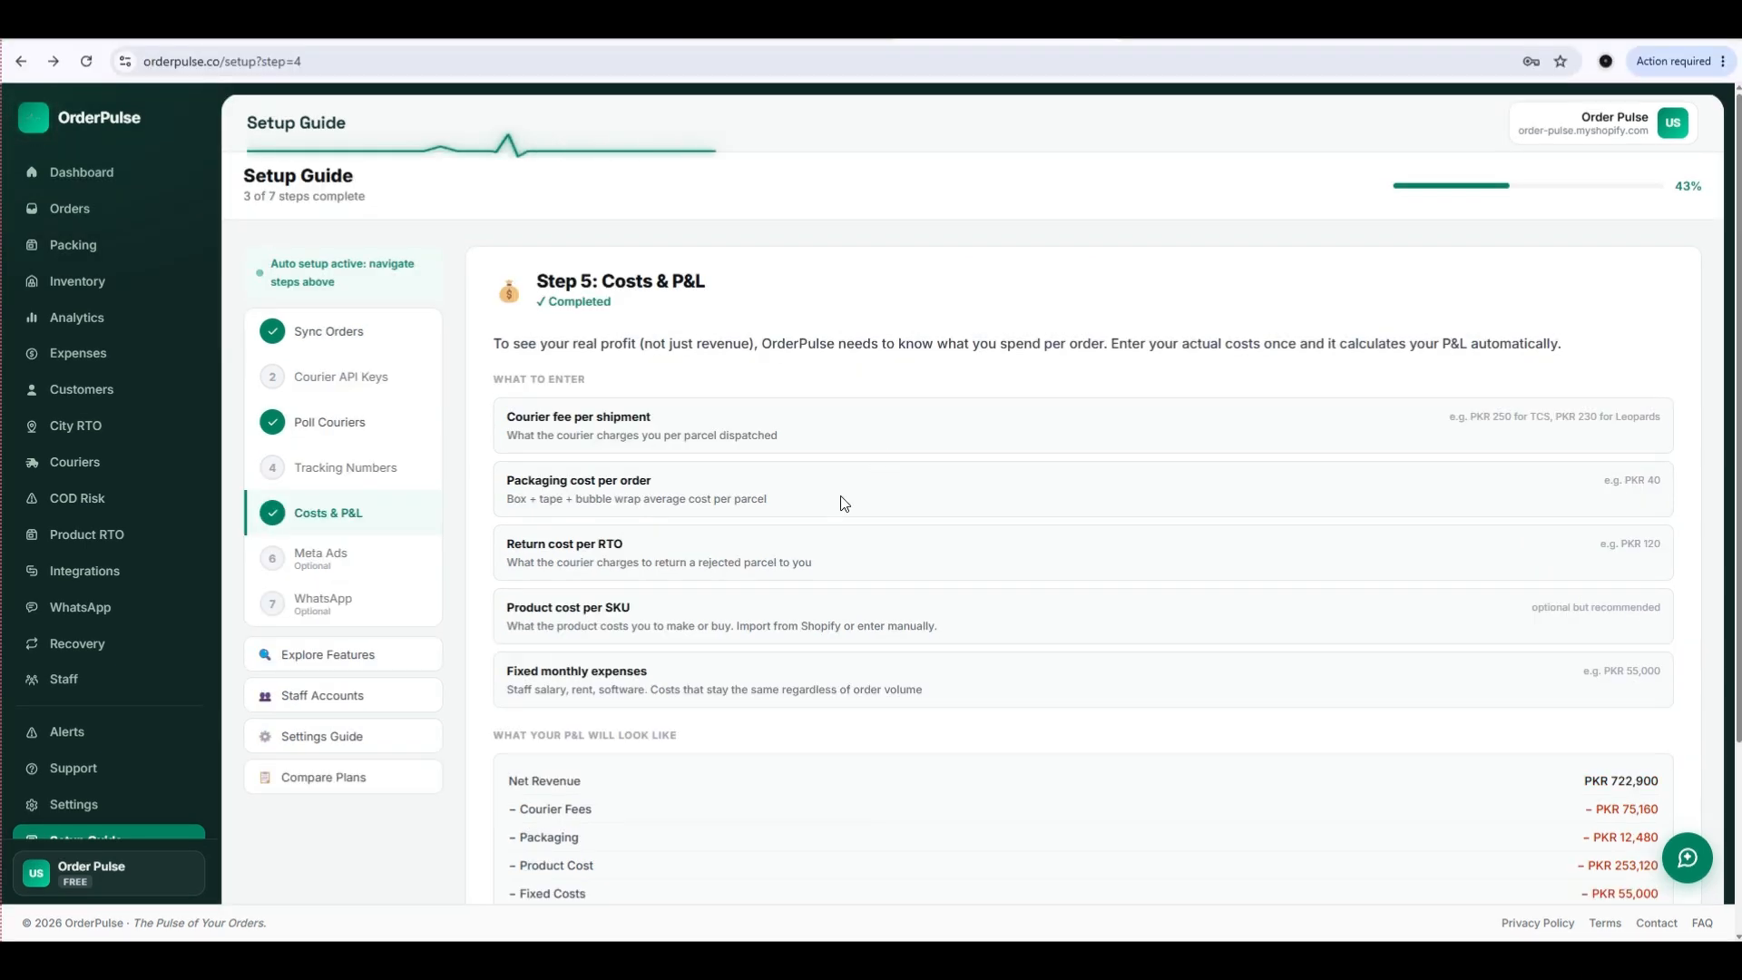
Go from the setup guide's Costs & P&L step to Expenses and open the fixed expenses.
scroll(786, 555, down, 2)
scroll(785, 554, down, 1)
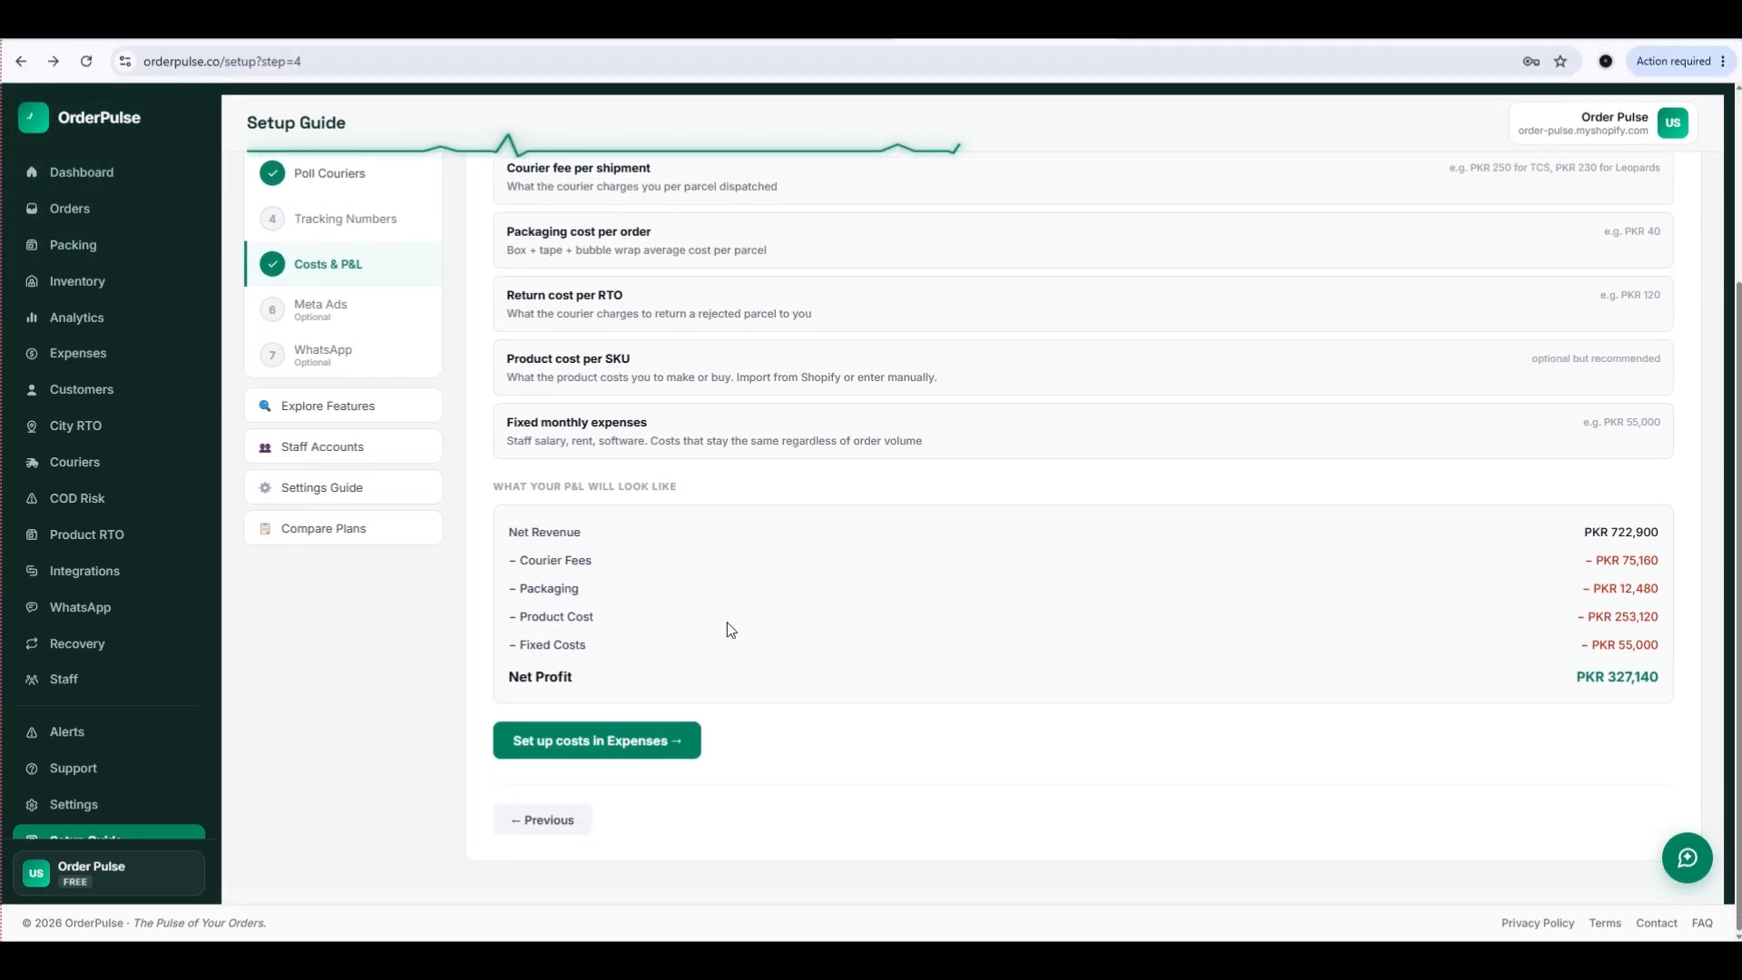
click(584, 742)
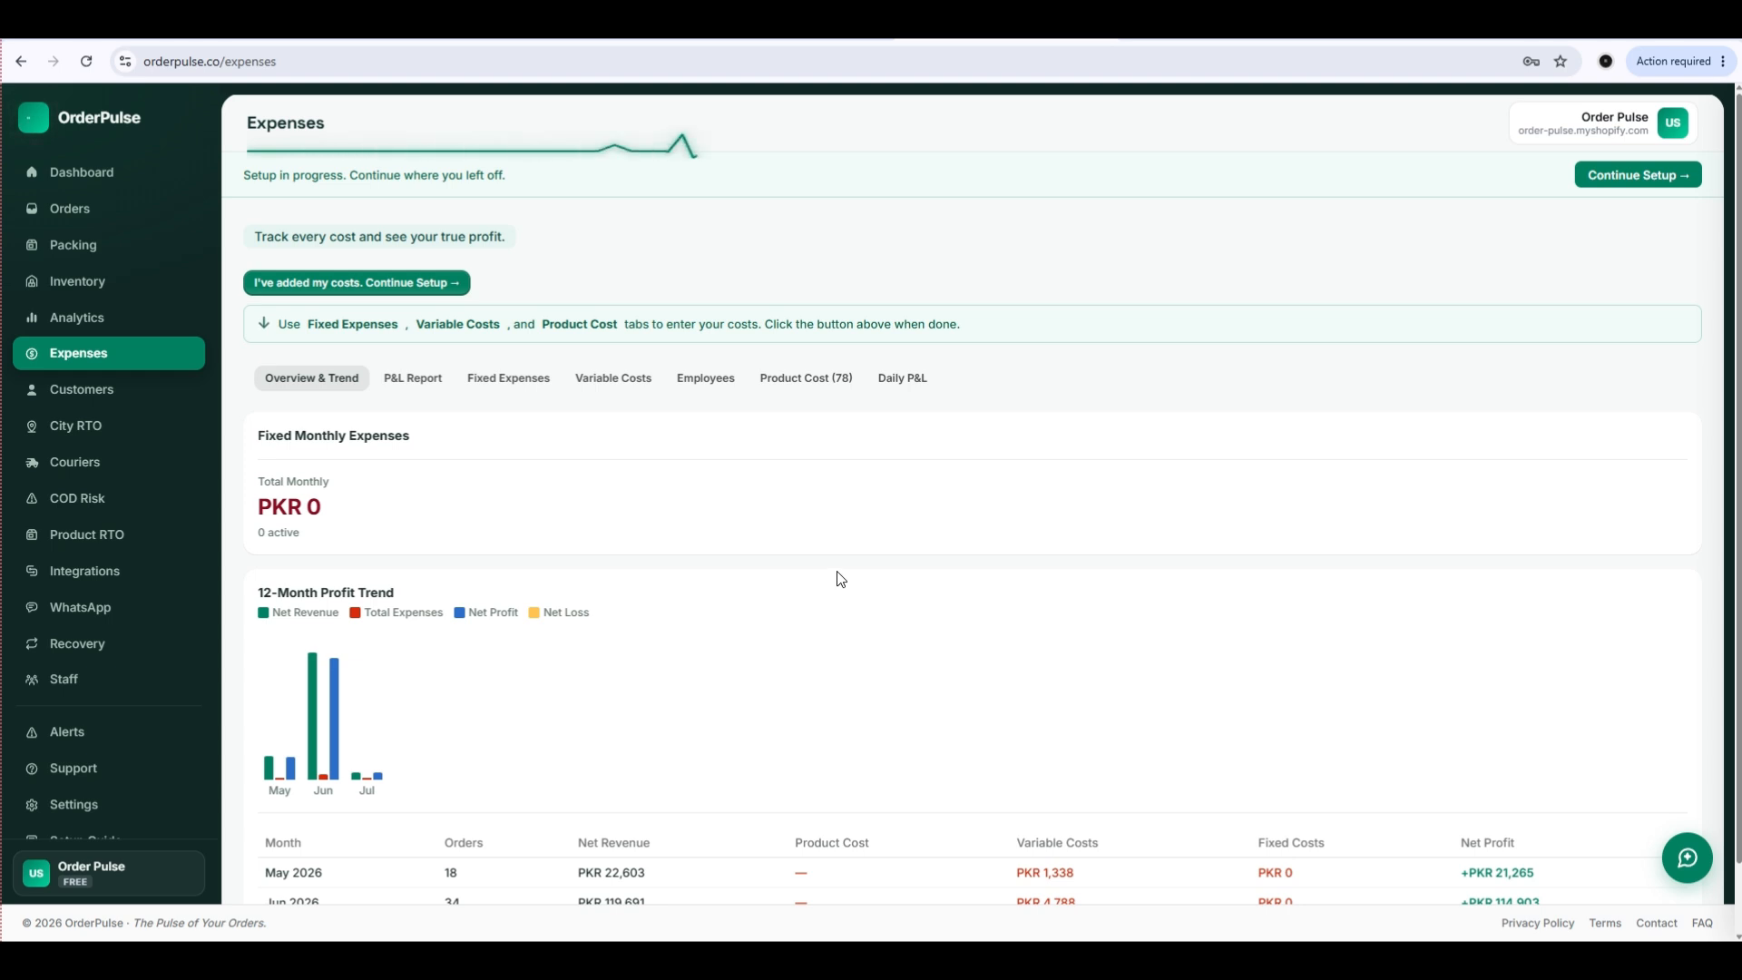
click(509, 377)
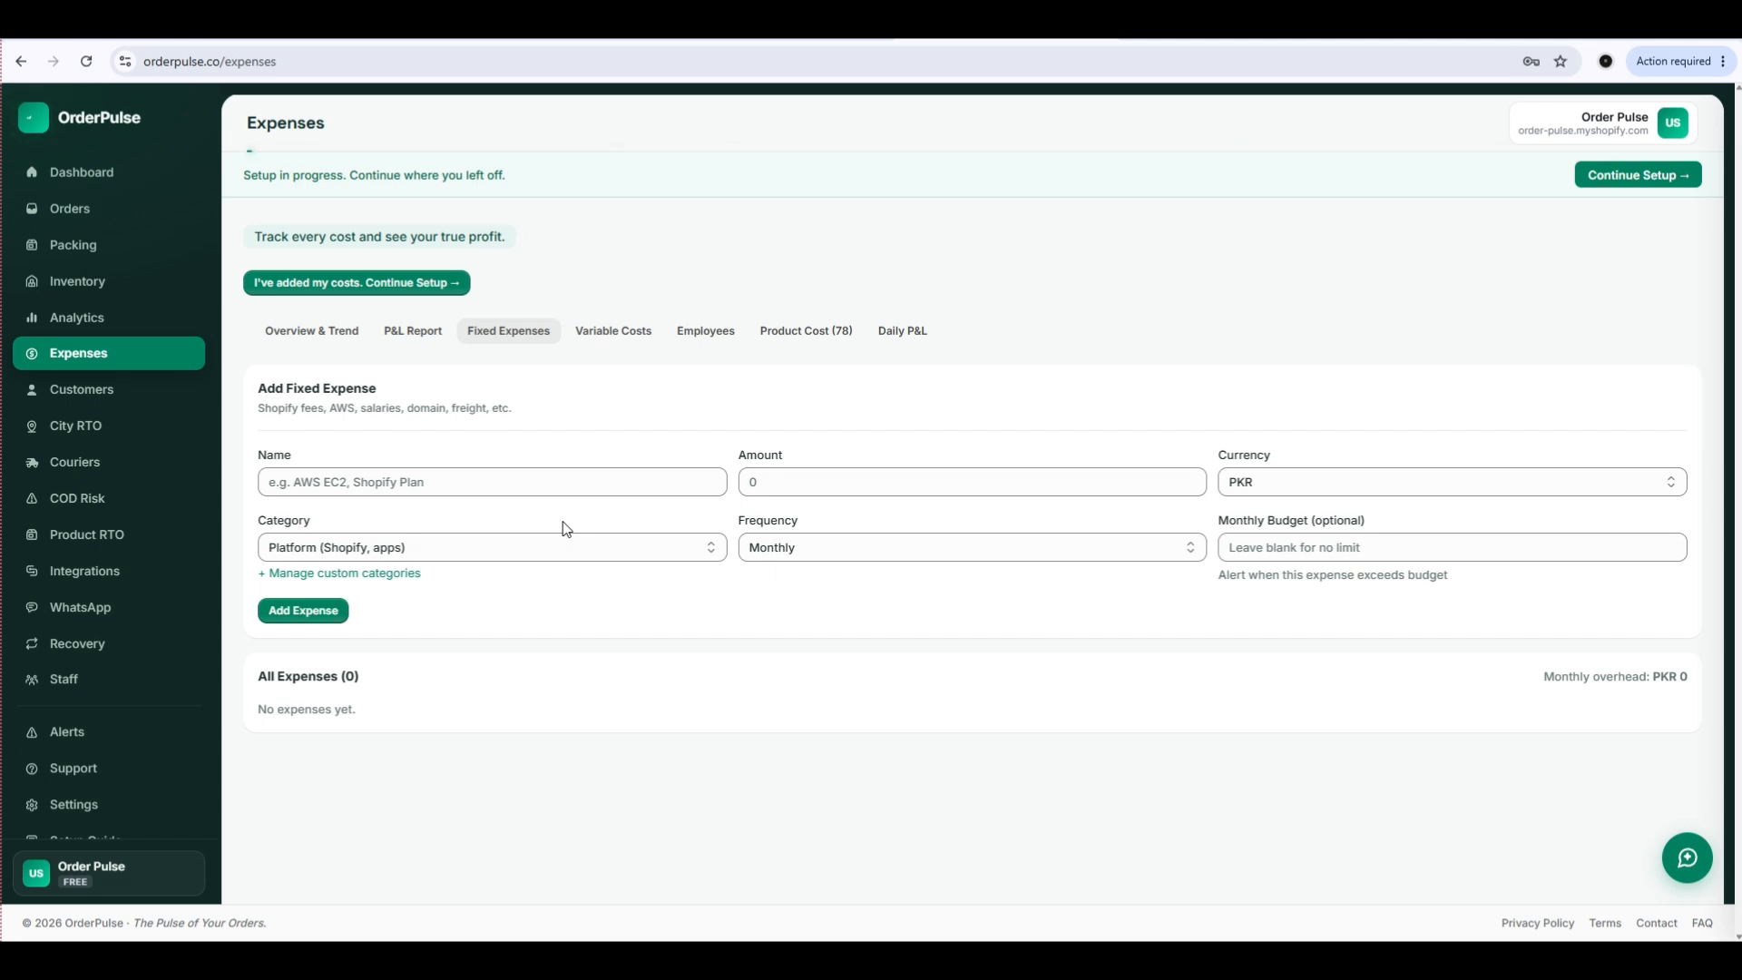
Add a monthly fixed expense named Shopify Fee for 7000 PKR in the Platform (Shopify, apps) category.
click(459, 479)
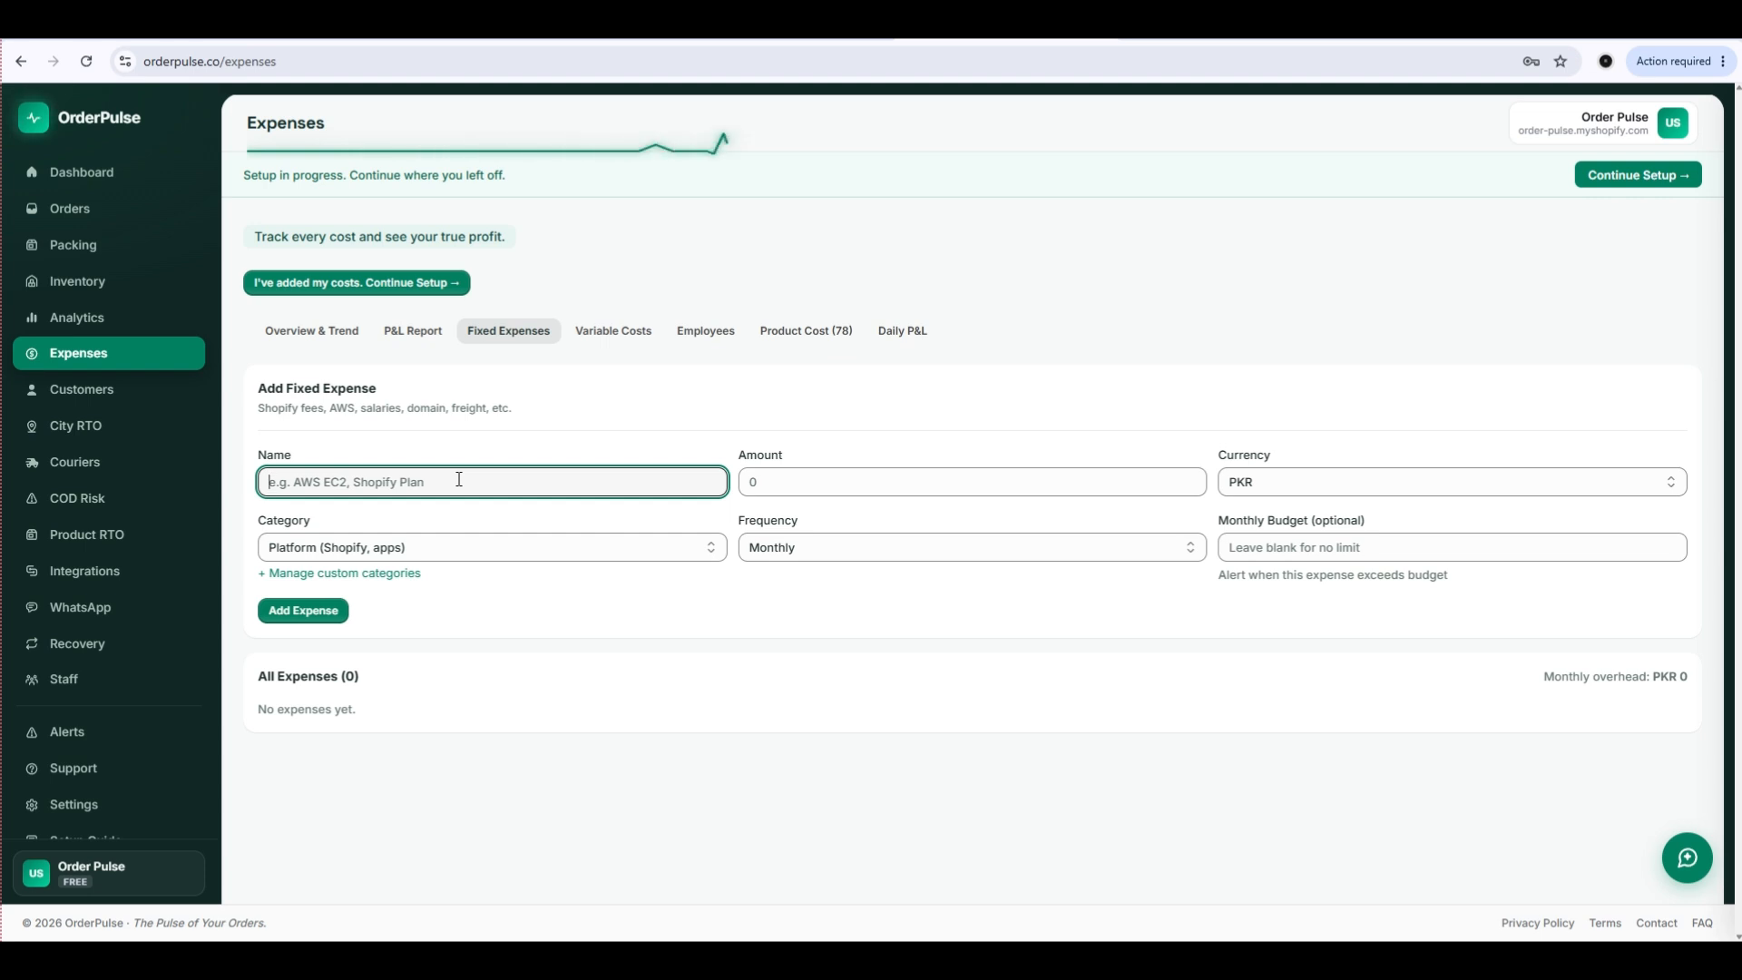
text(Shi)
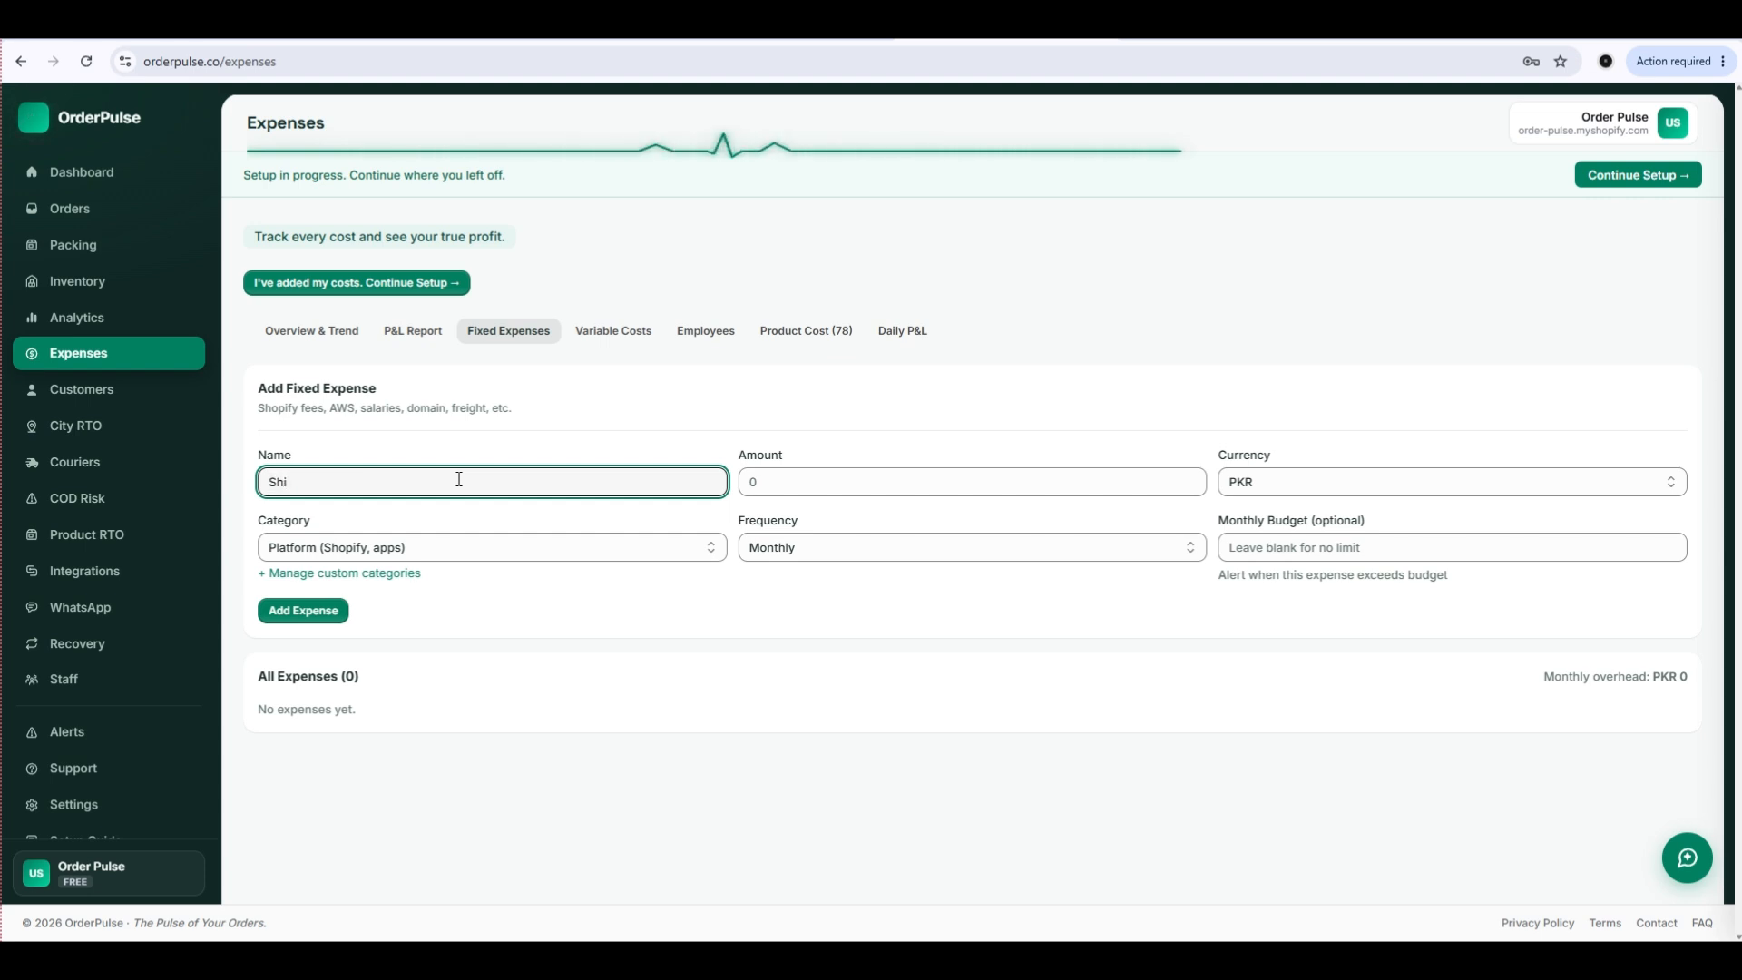
text(opify )
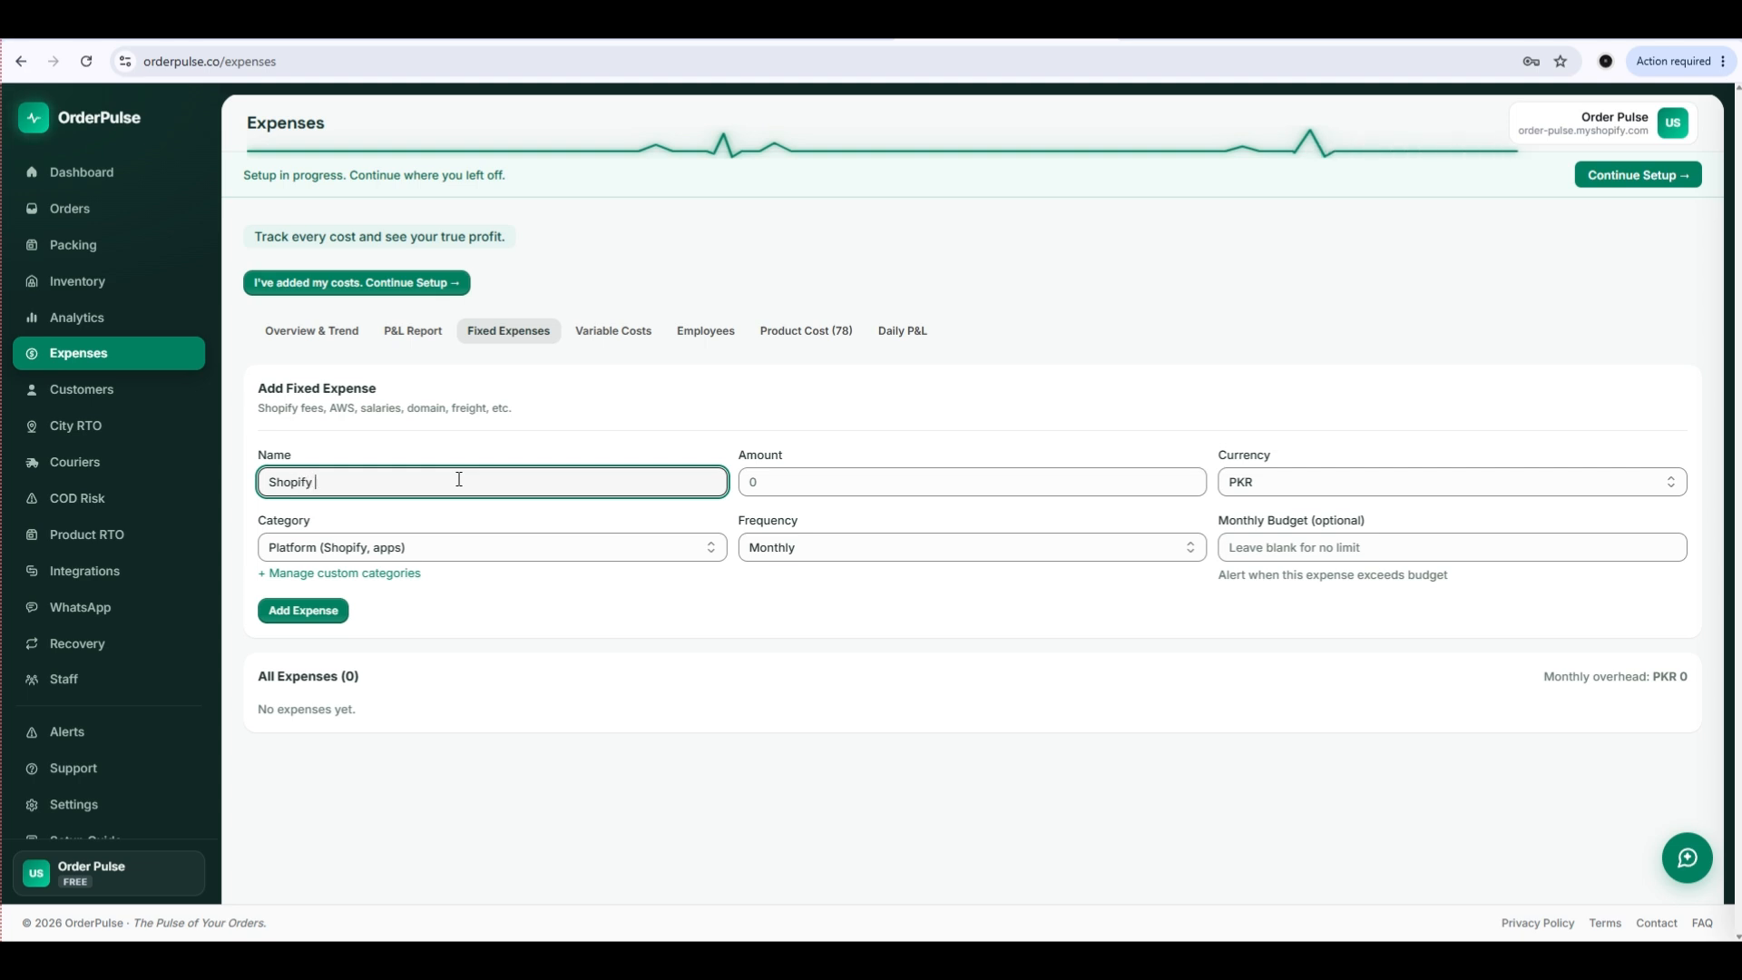
text(Fee)
click(765, 484)
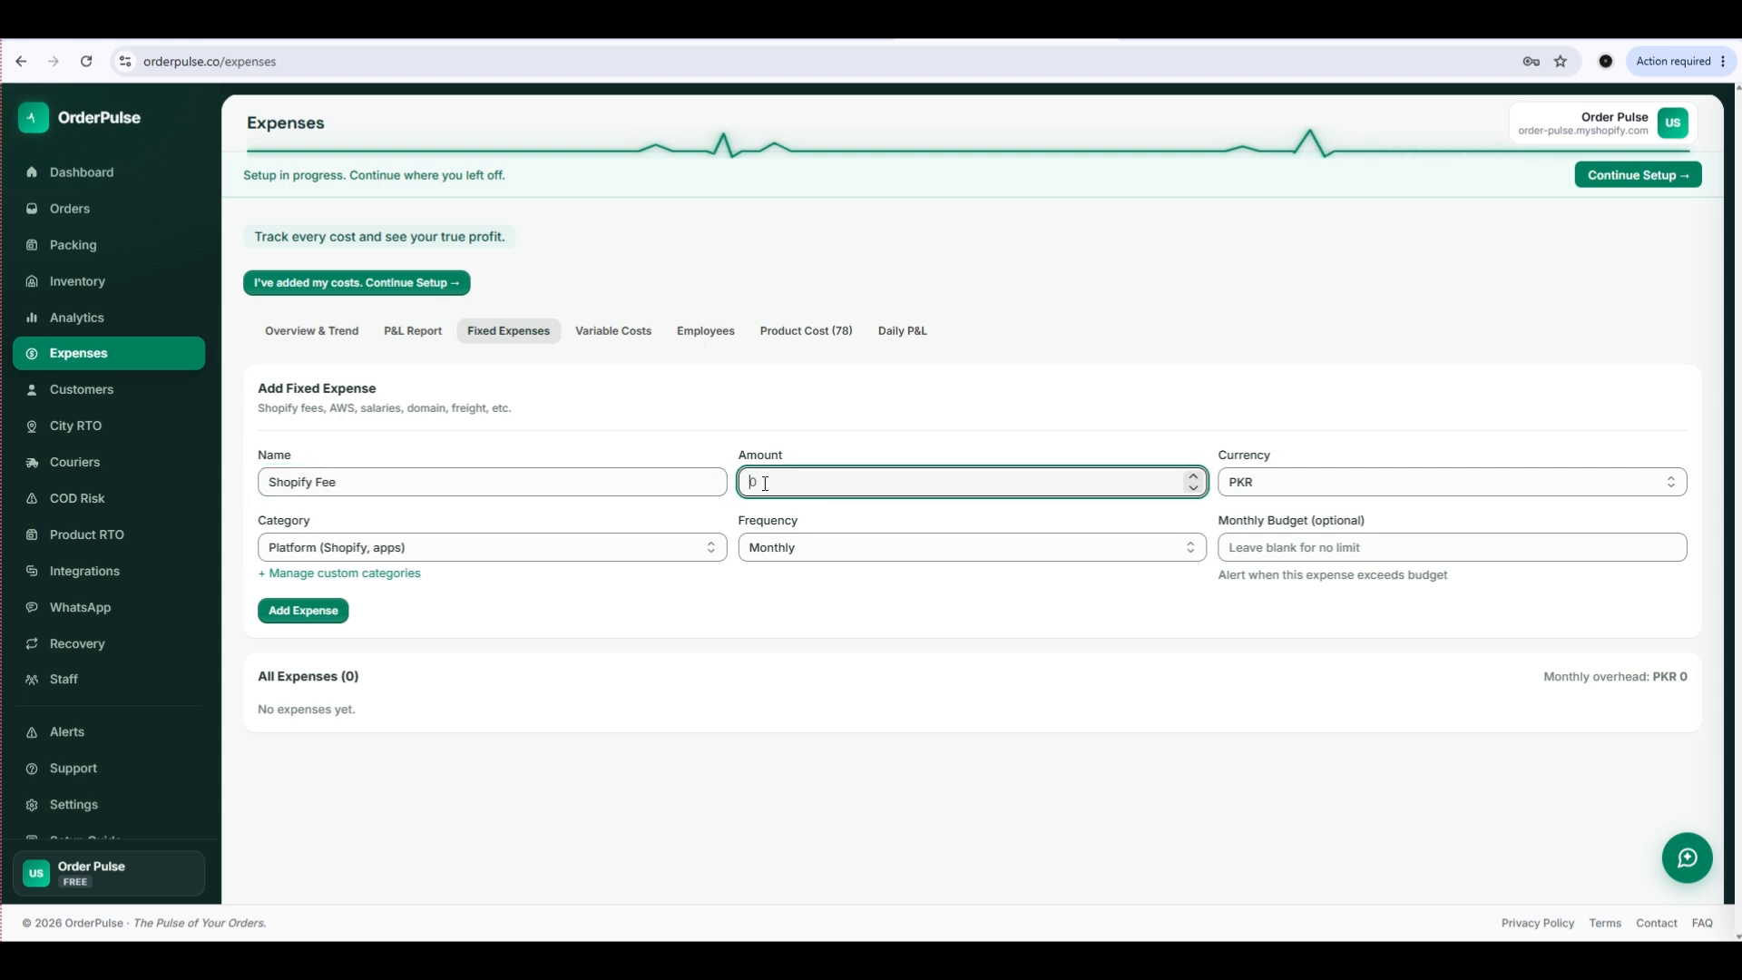
click(467, 548)
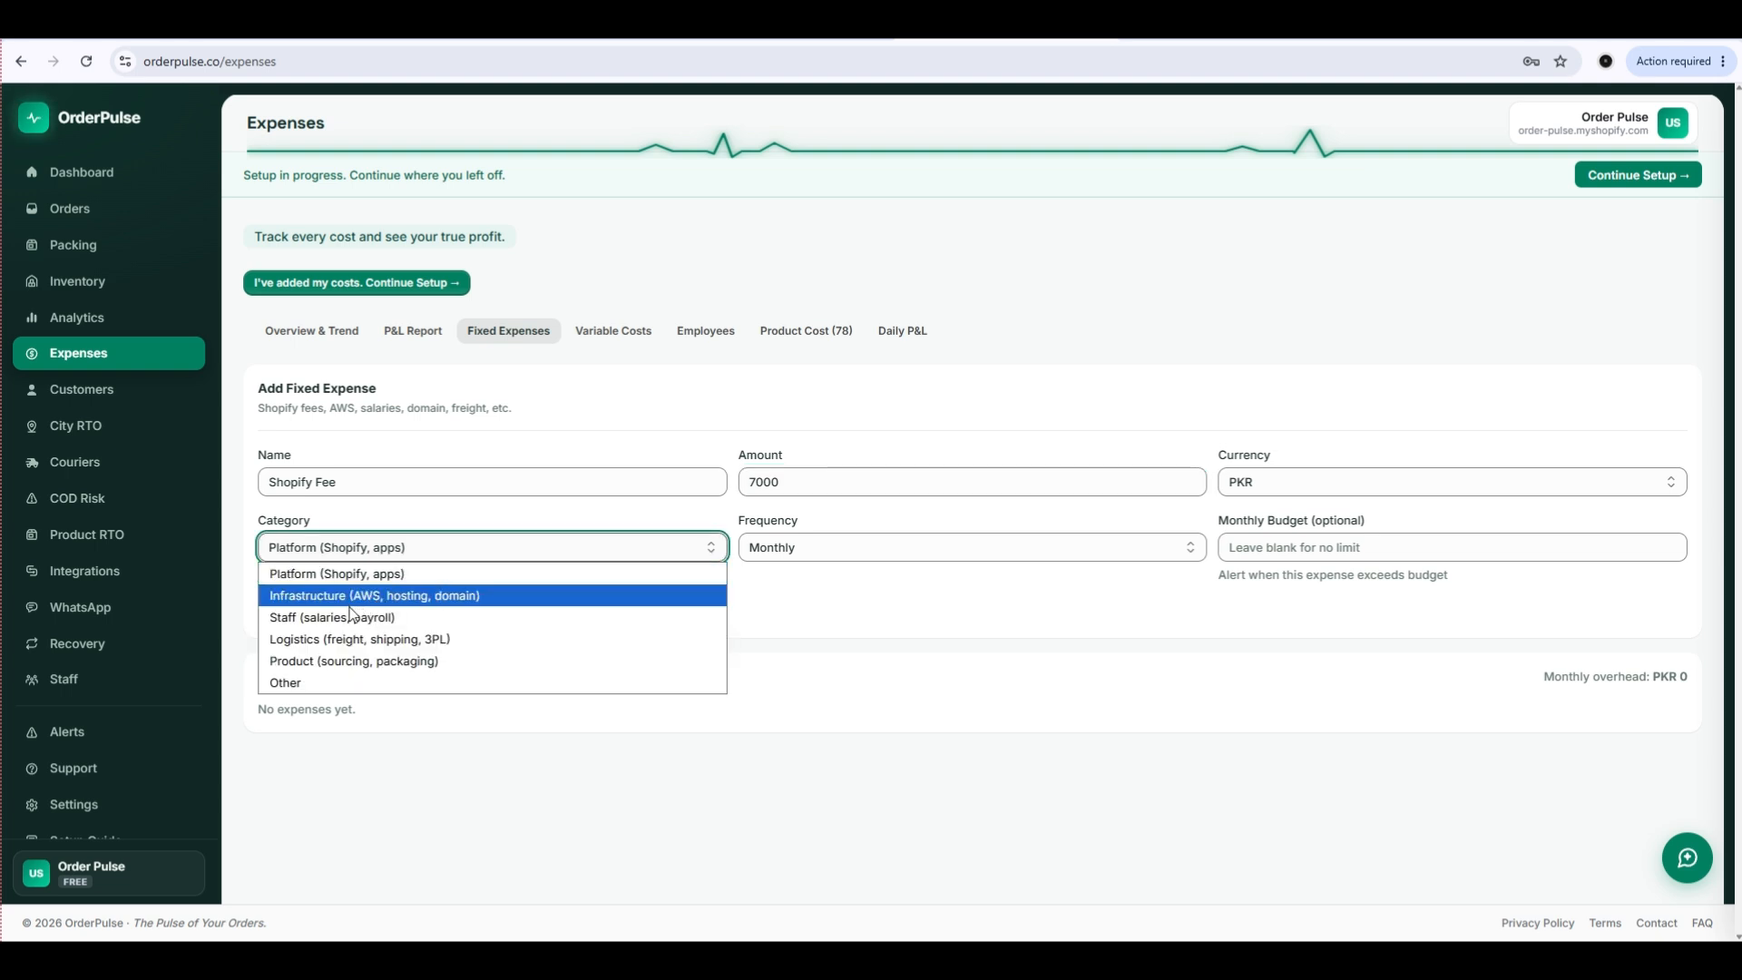
click(870, 603)
click(810, 548)
click(809, 548)
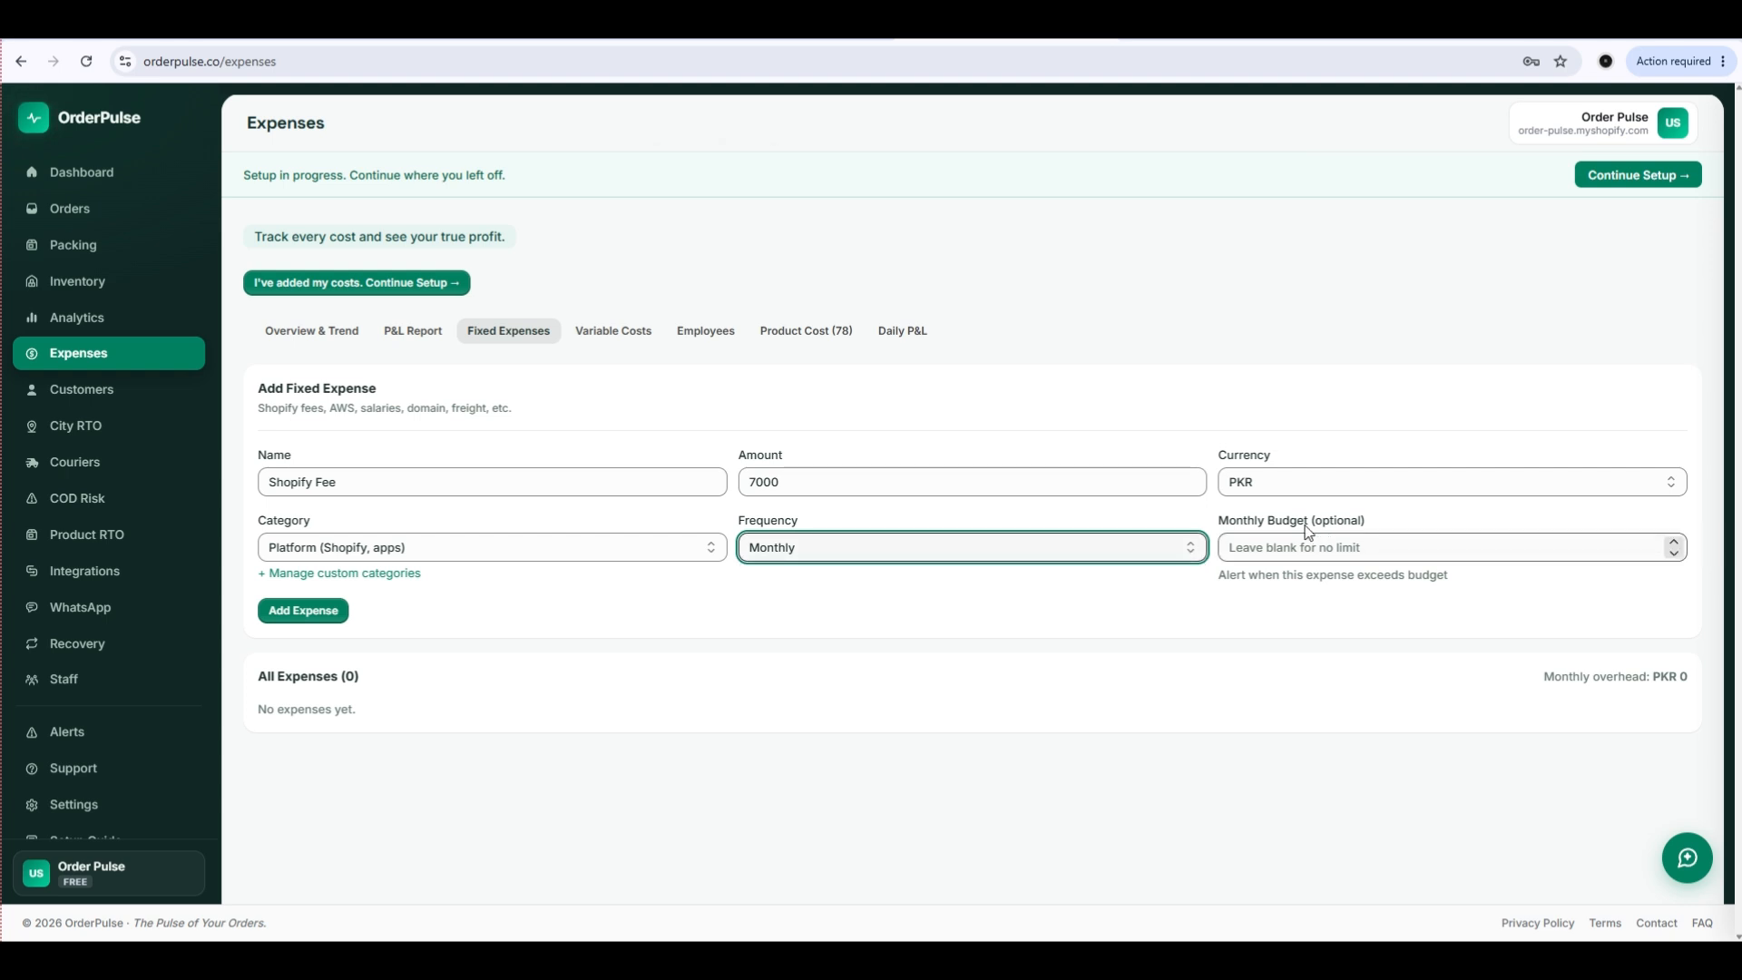
click(1297, 482)
click(1266, 506)
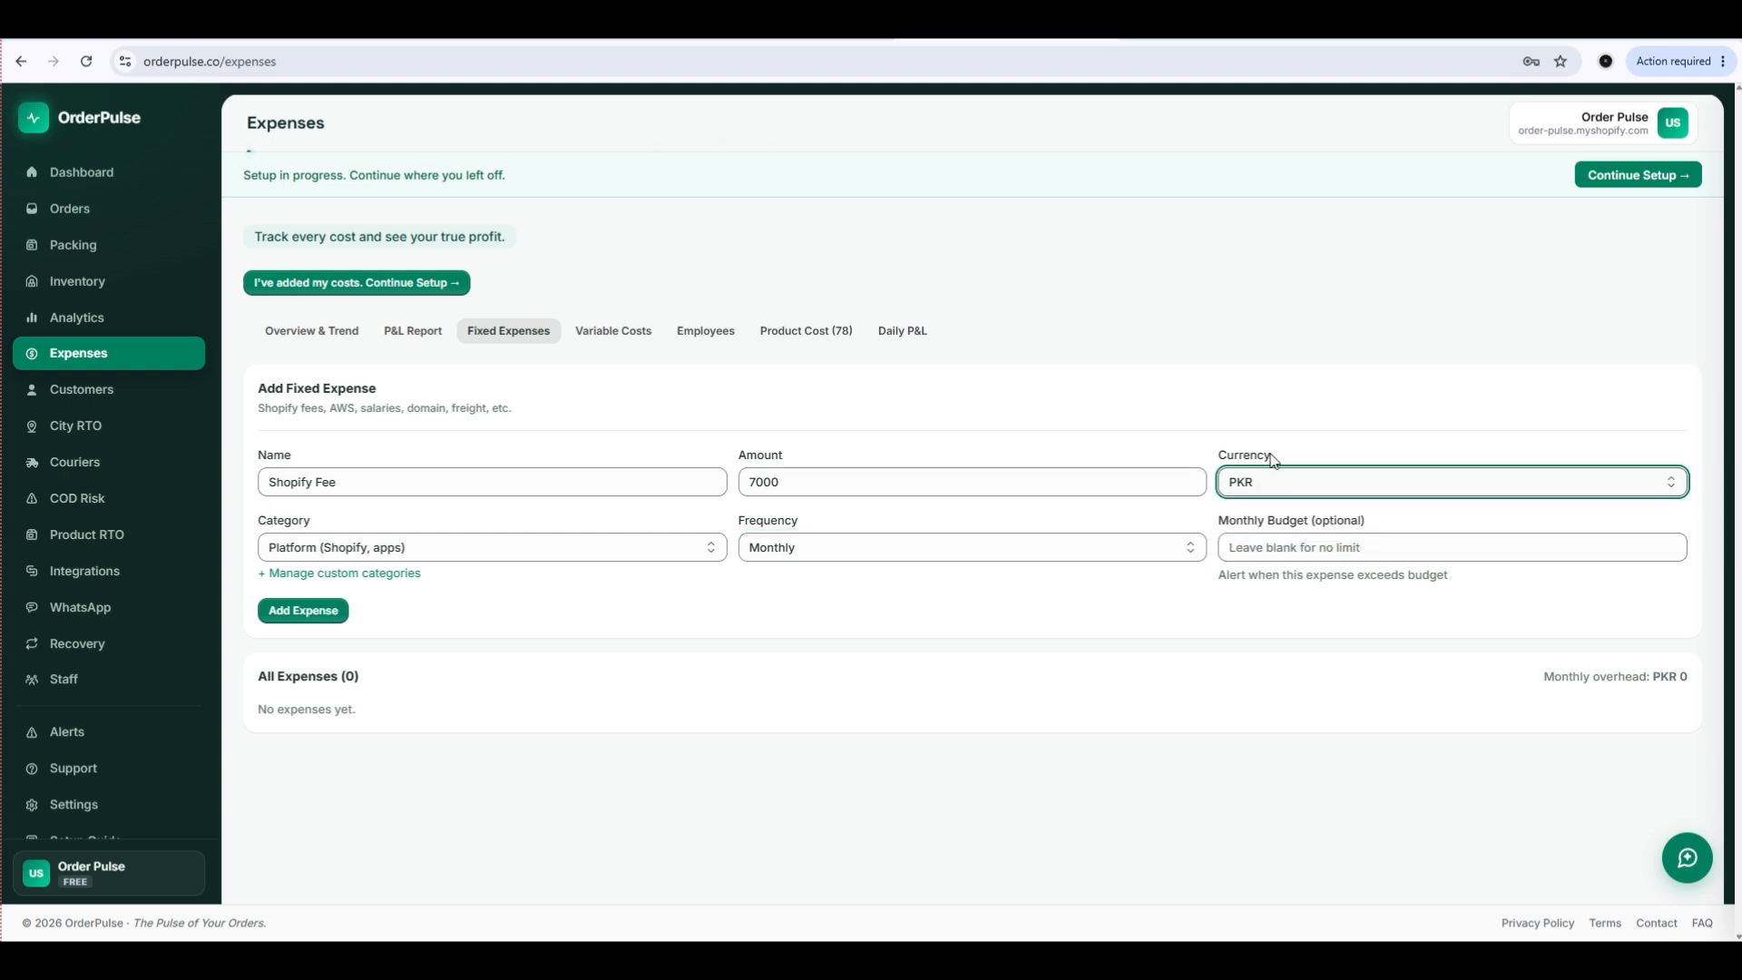
click(304, 619)
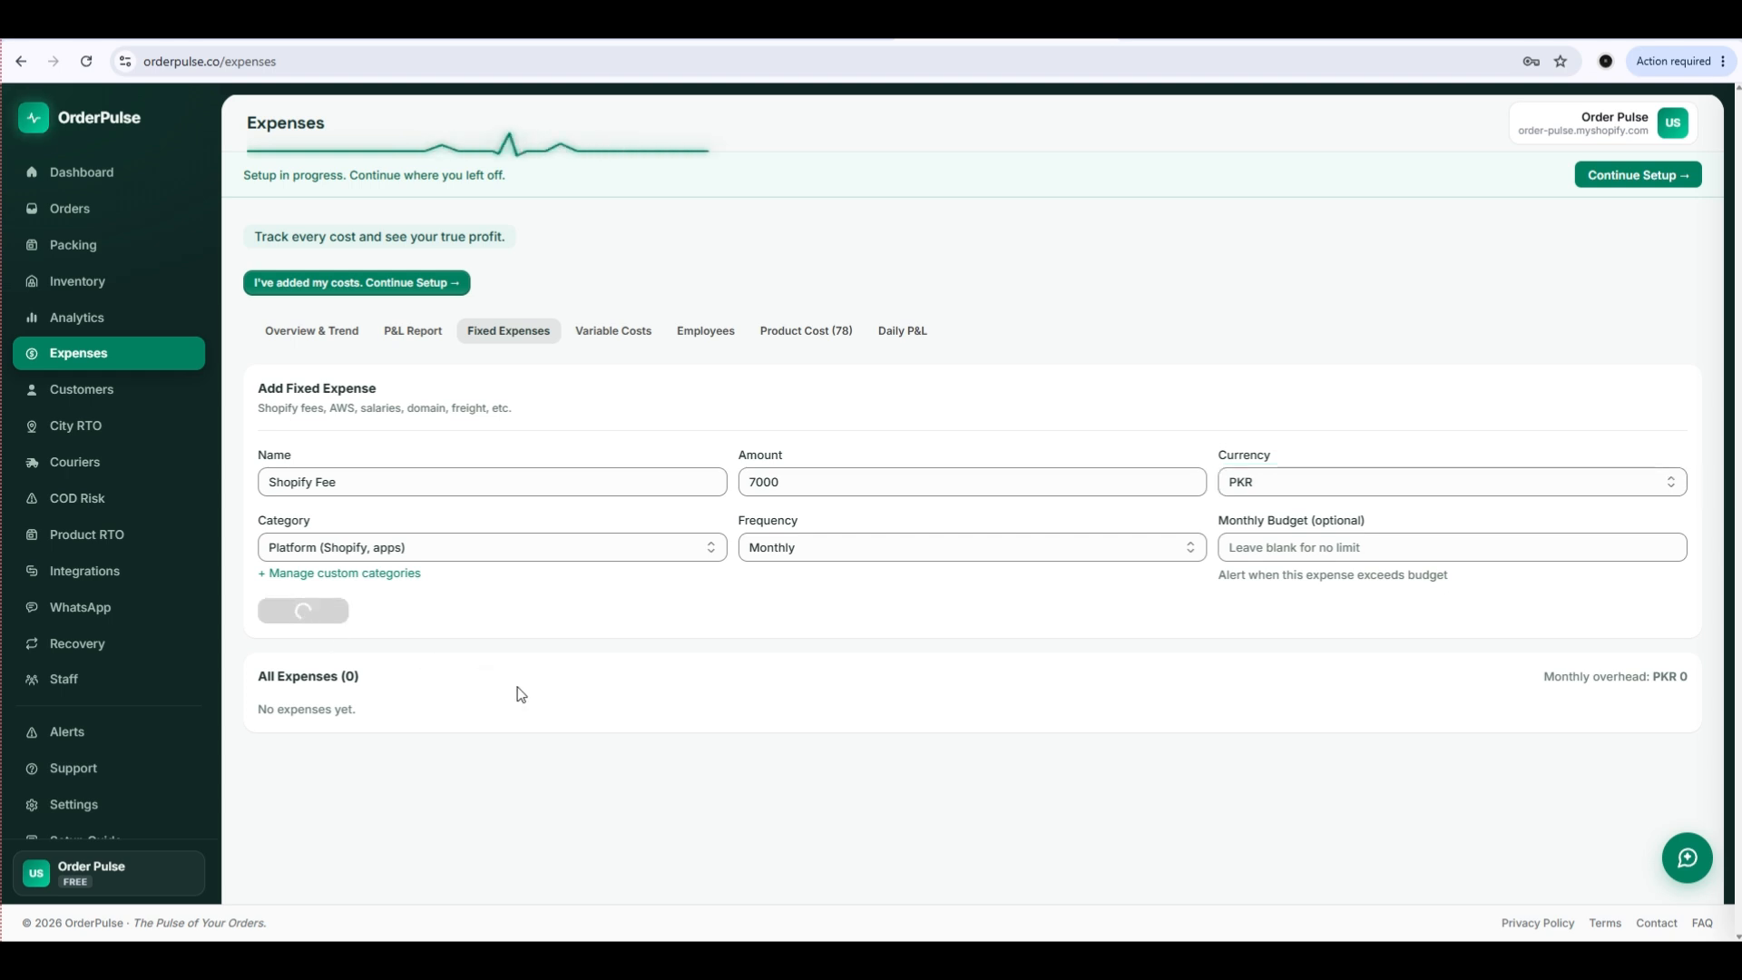
Add a monthly fixed expense named Warehouse Charges for 100000 PKR in the Other category.
click(371, 530)
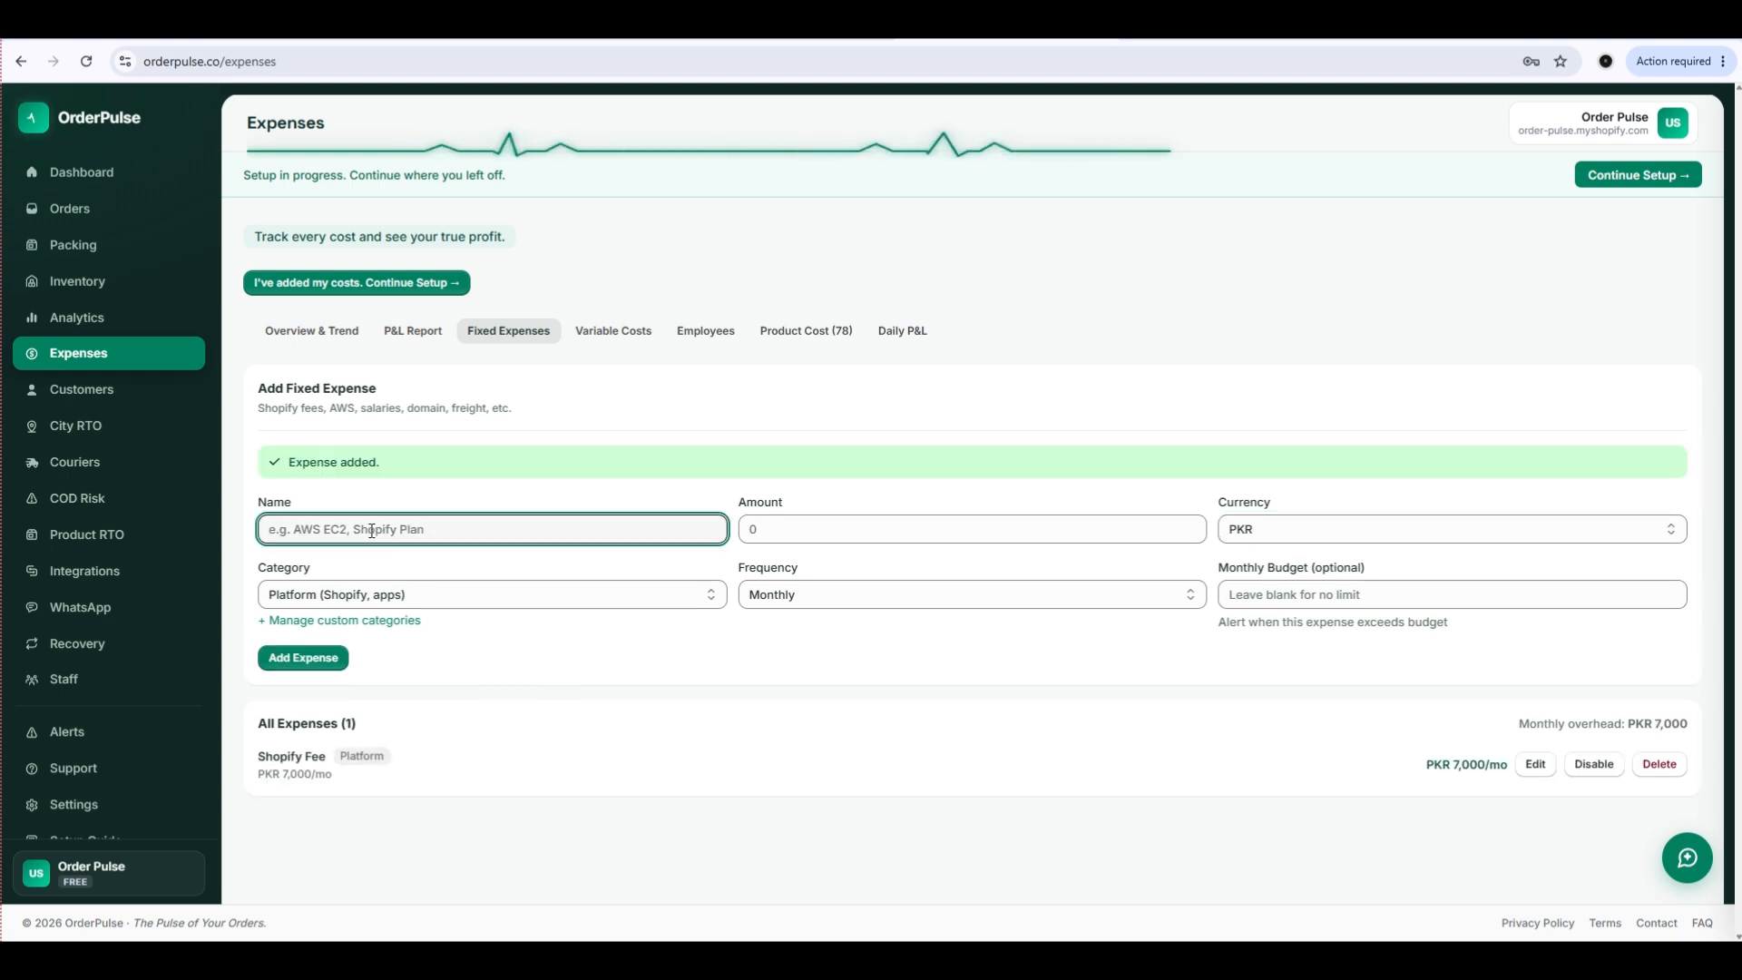
text(Wa)
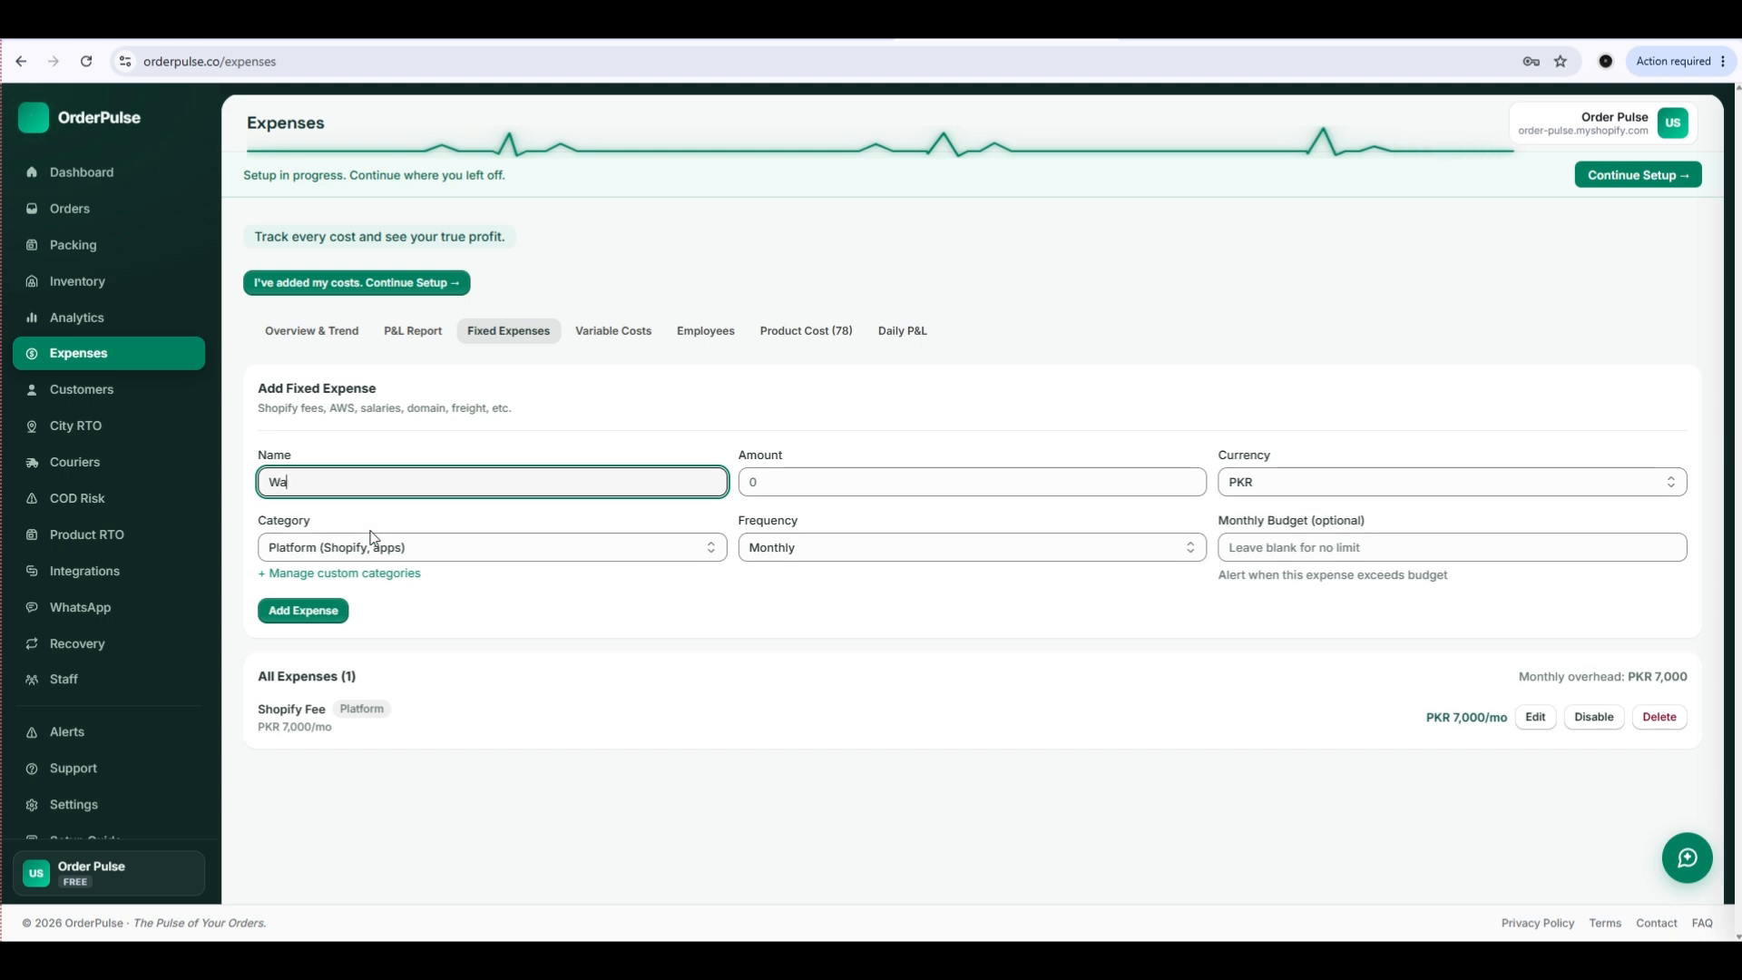
text(rehouse Charges)
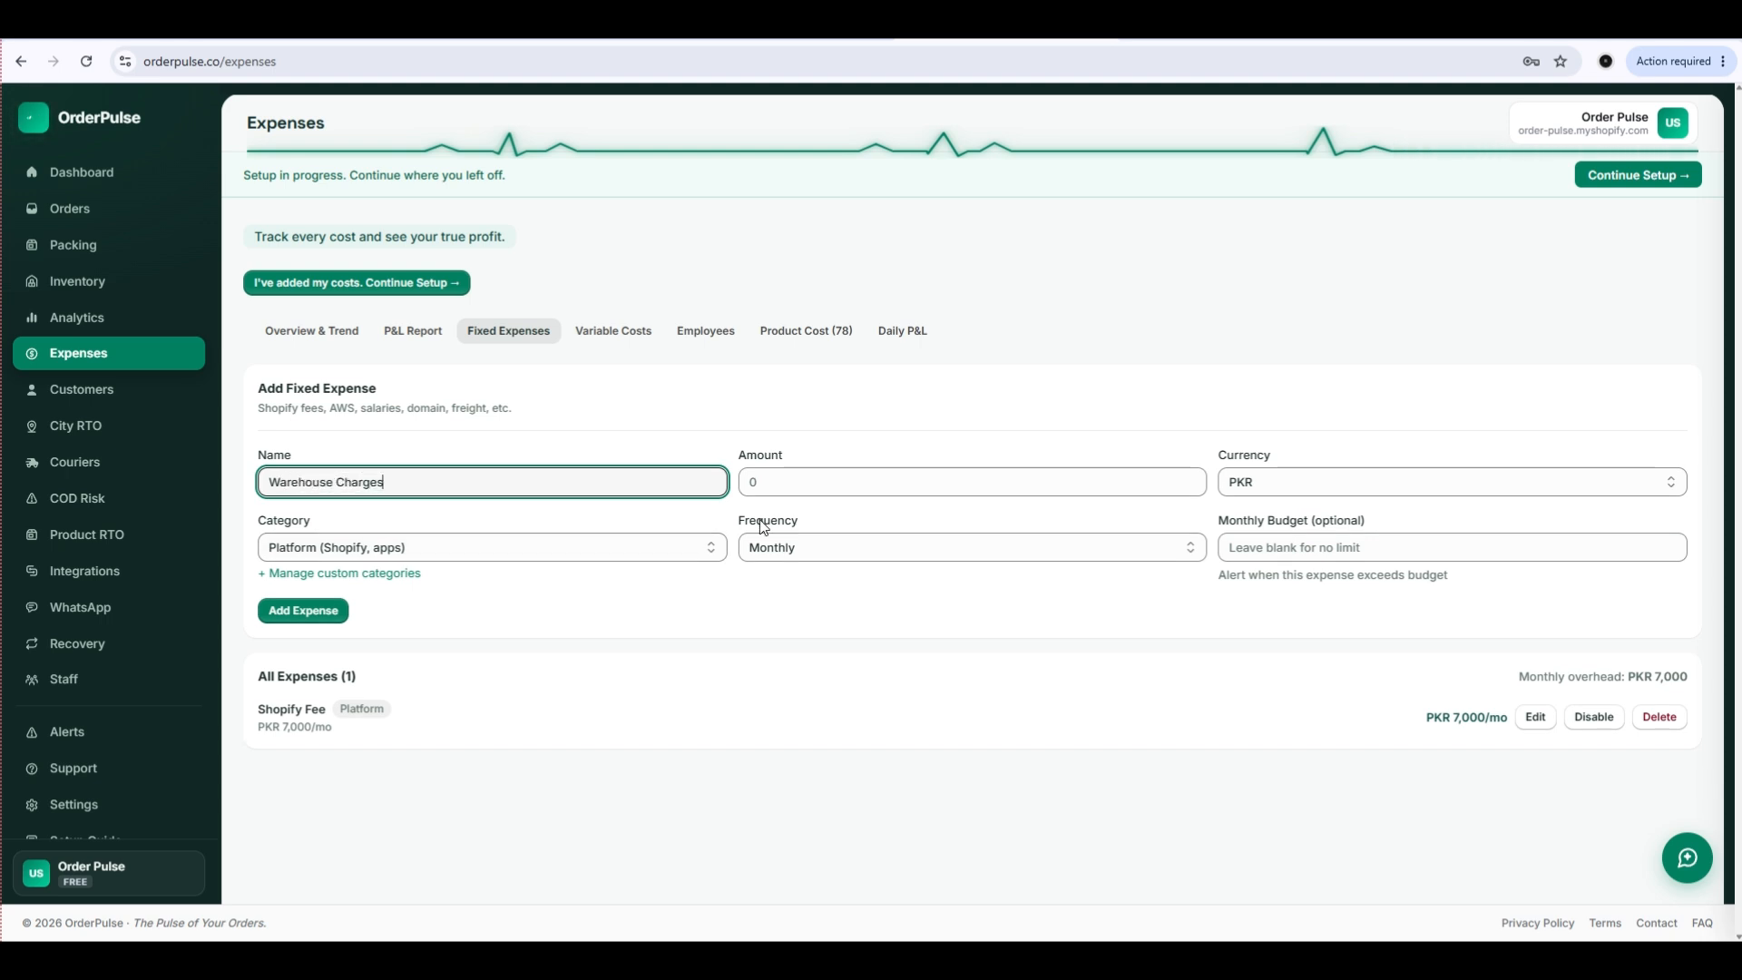
click(784, 483)
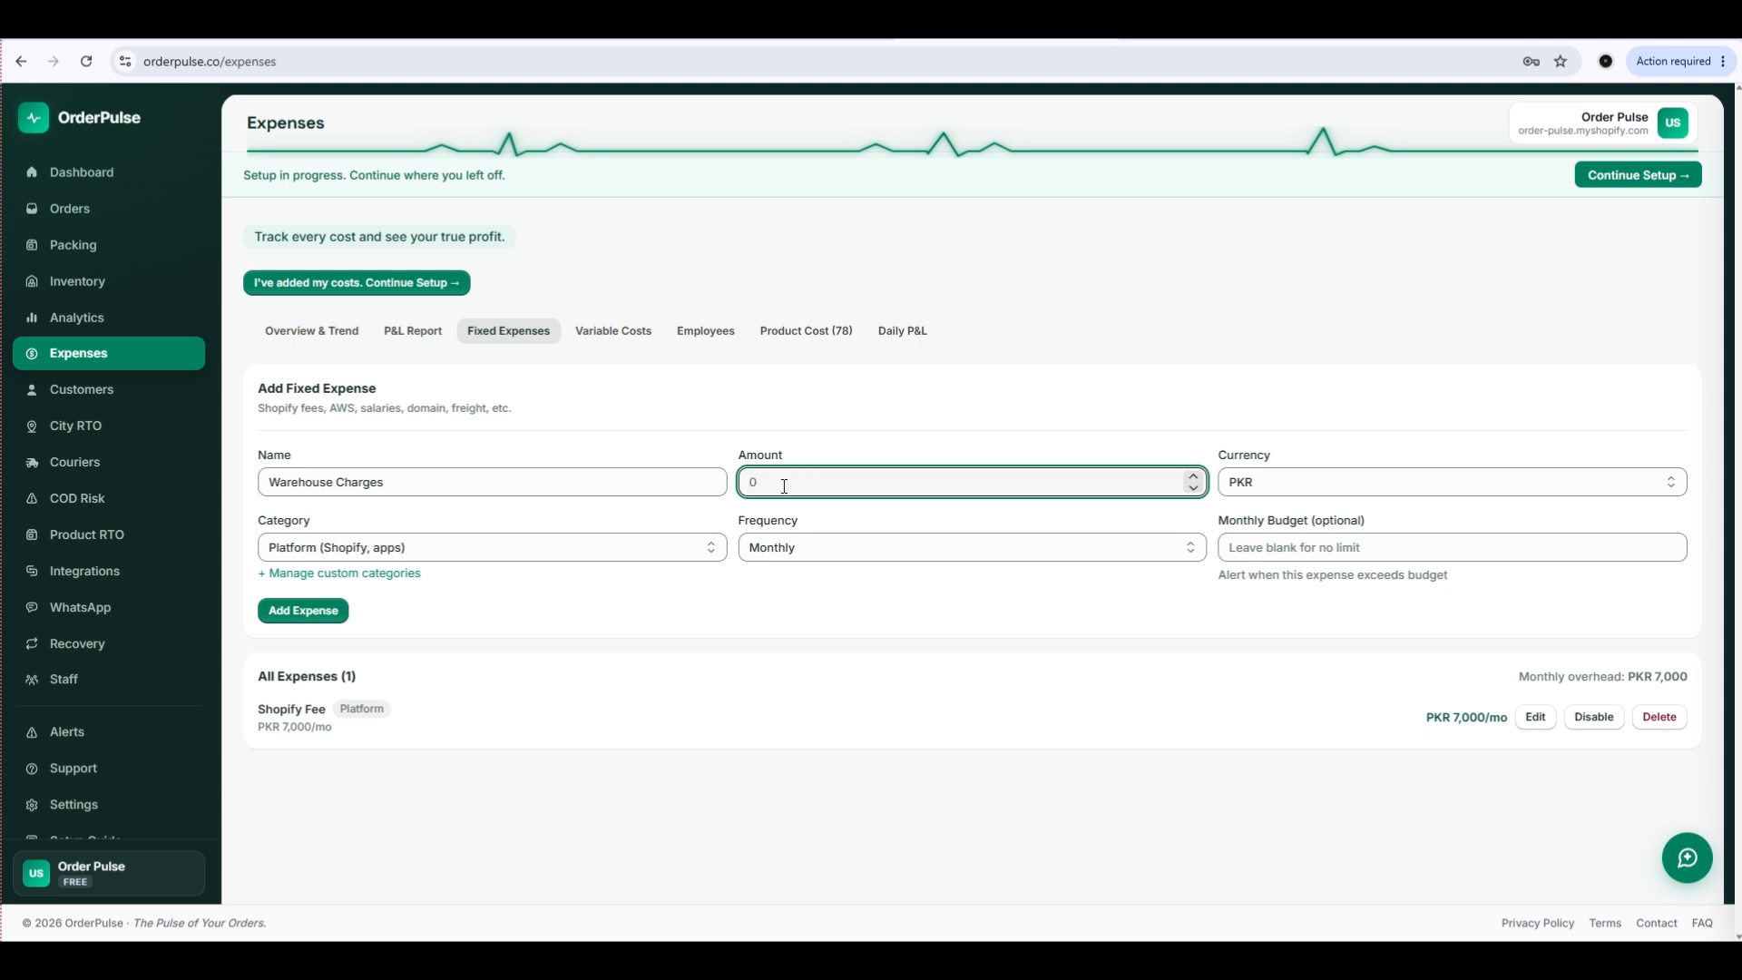
text(100000)
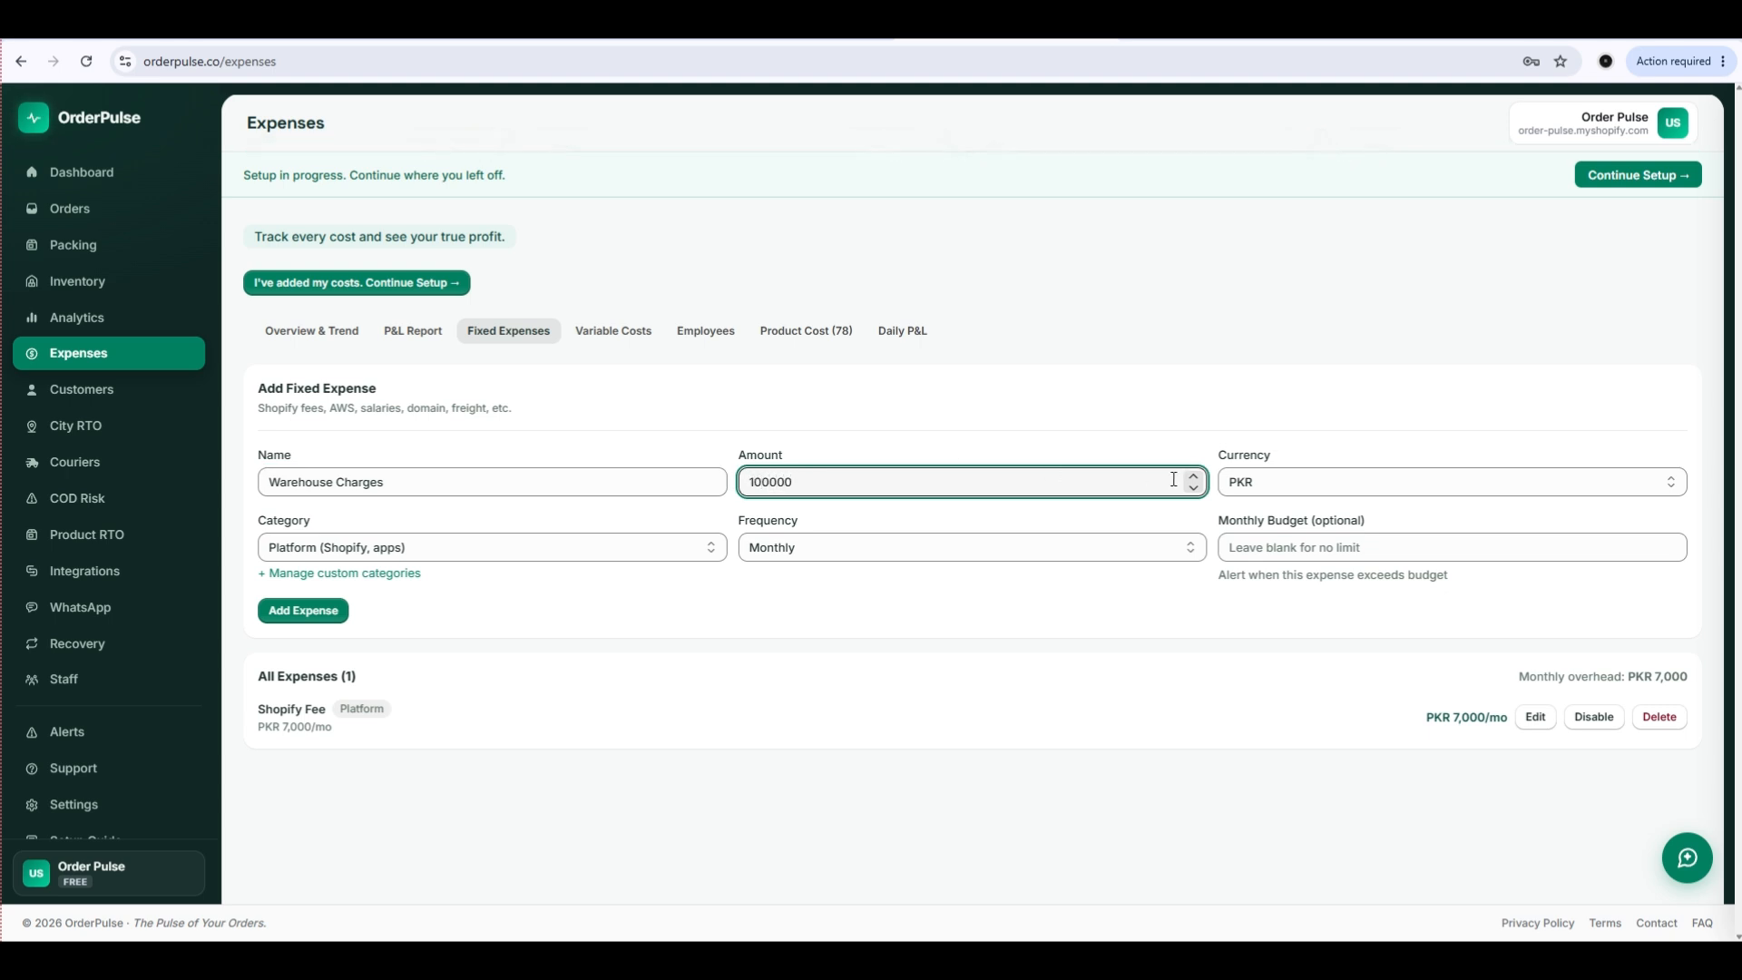
click(417, 549)
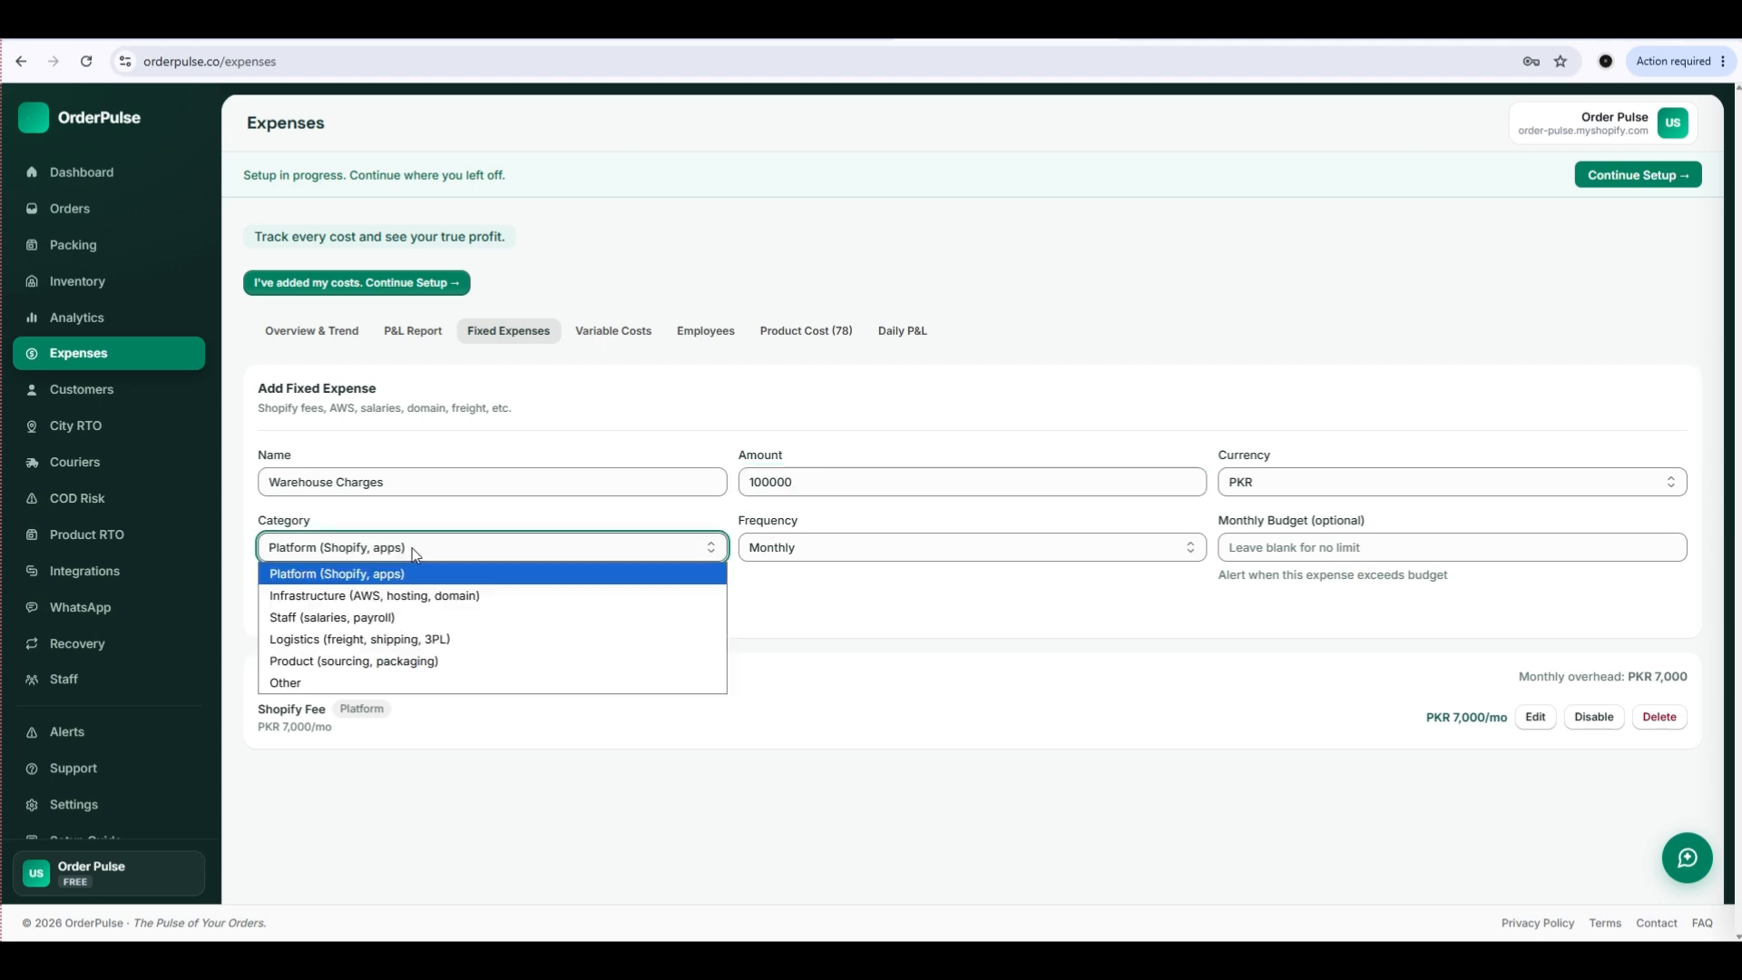
click(346, 682)
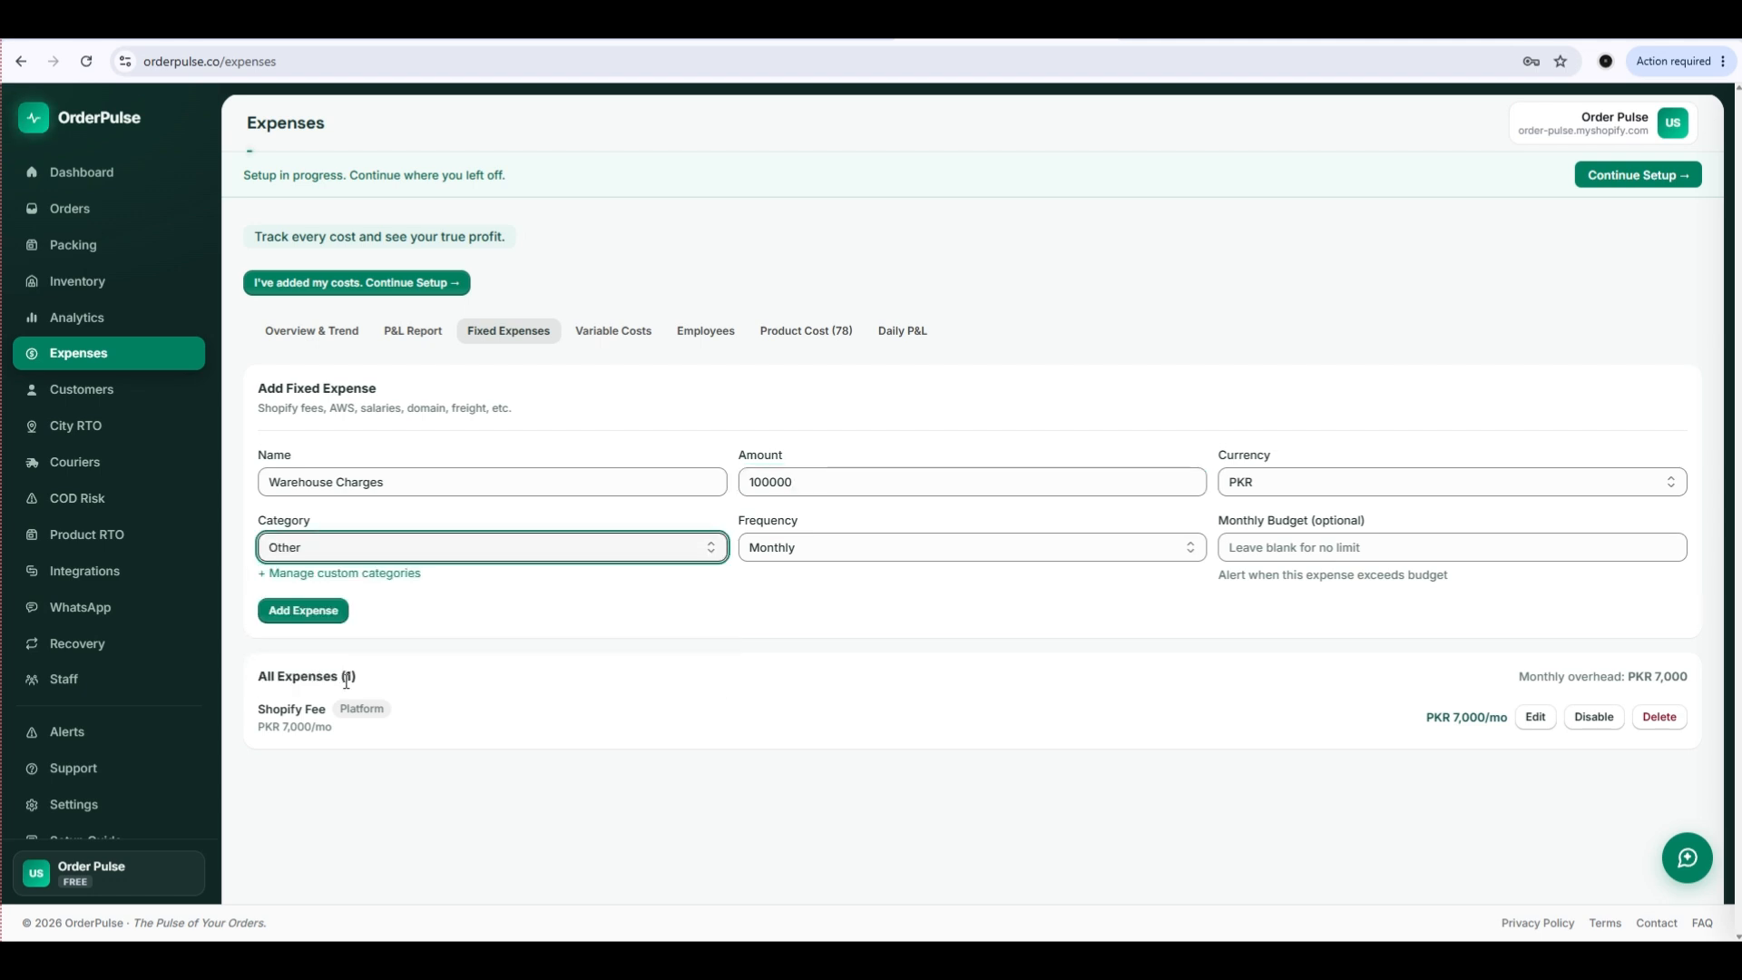
click(304, 609)
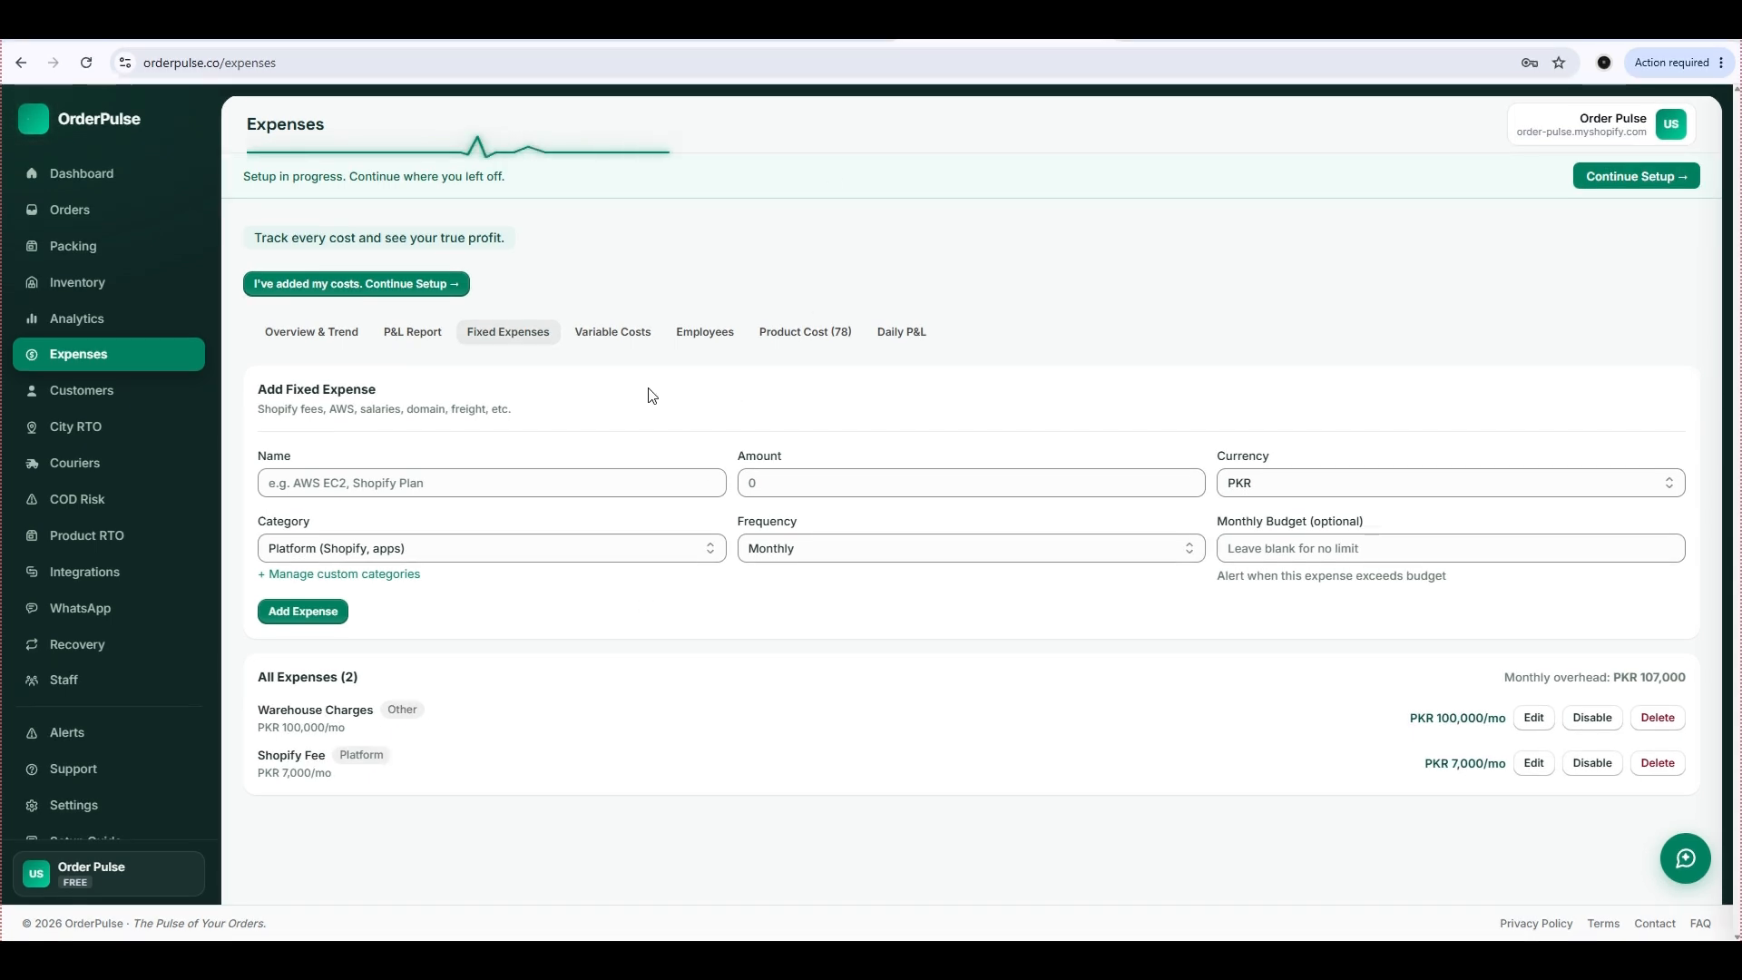
Open the variable costs and view PostEx's delivery rates.
click(626, 344)
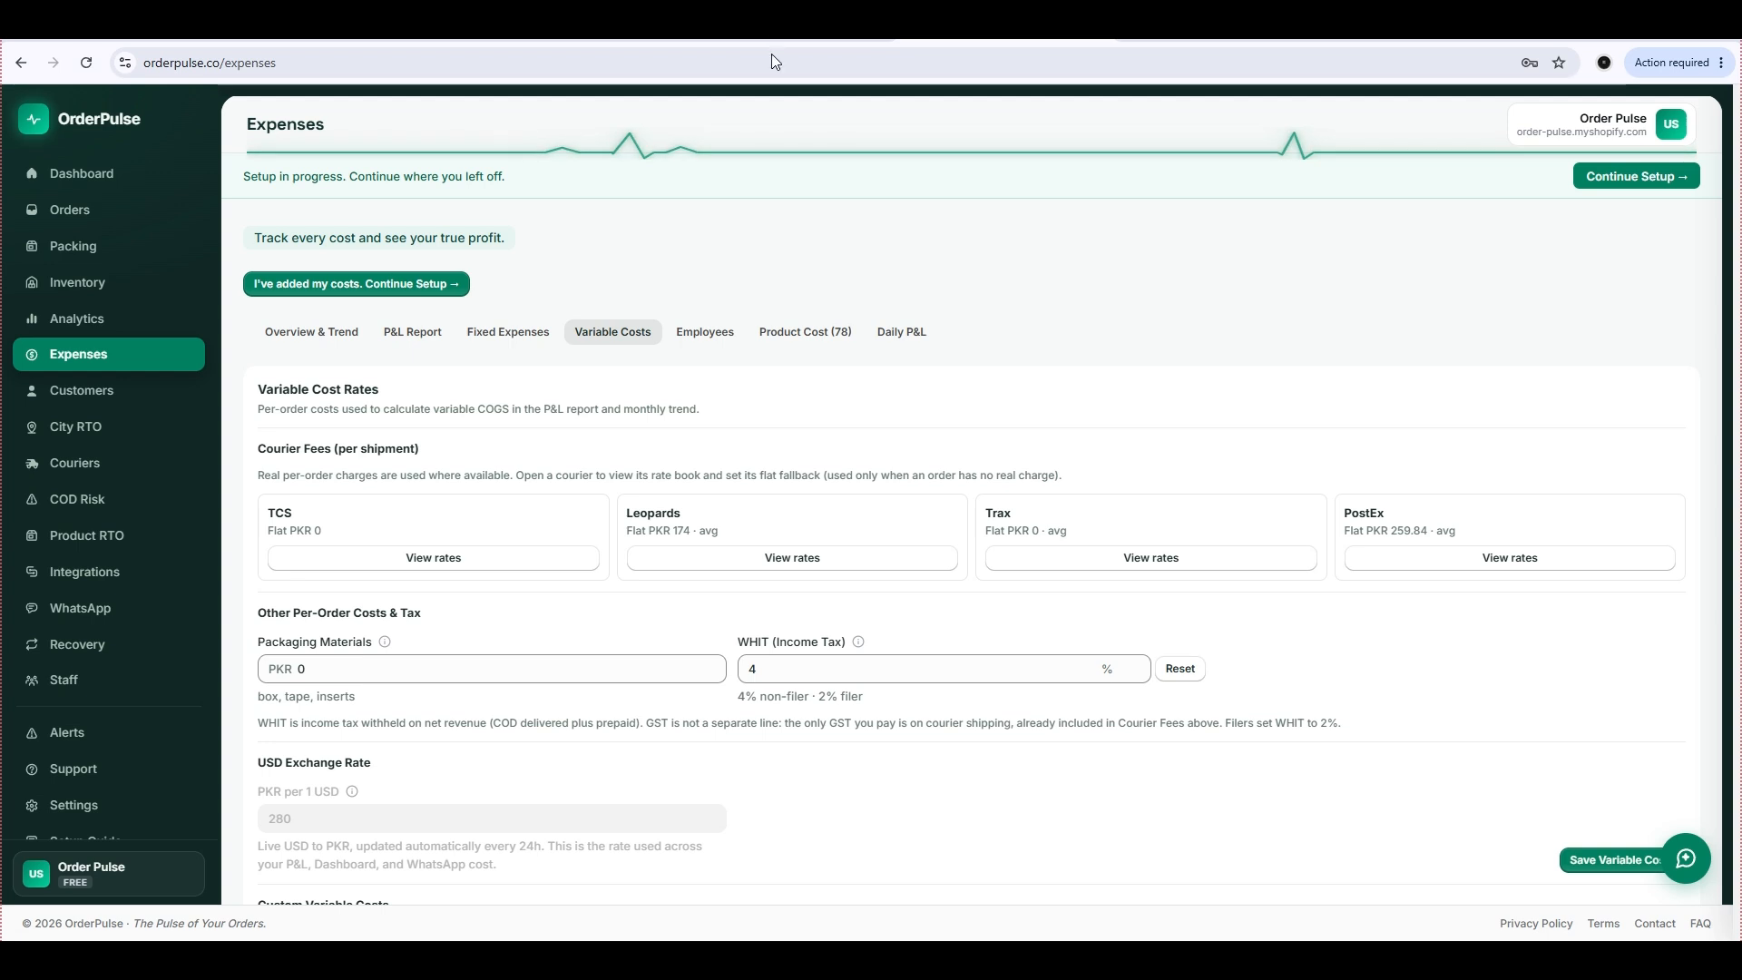
click(1485, 561)
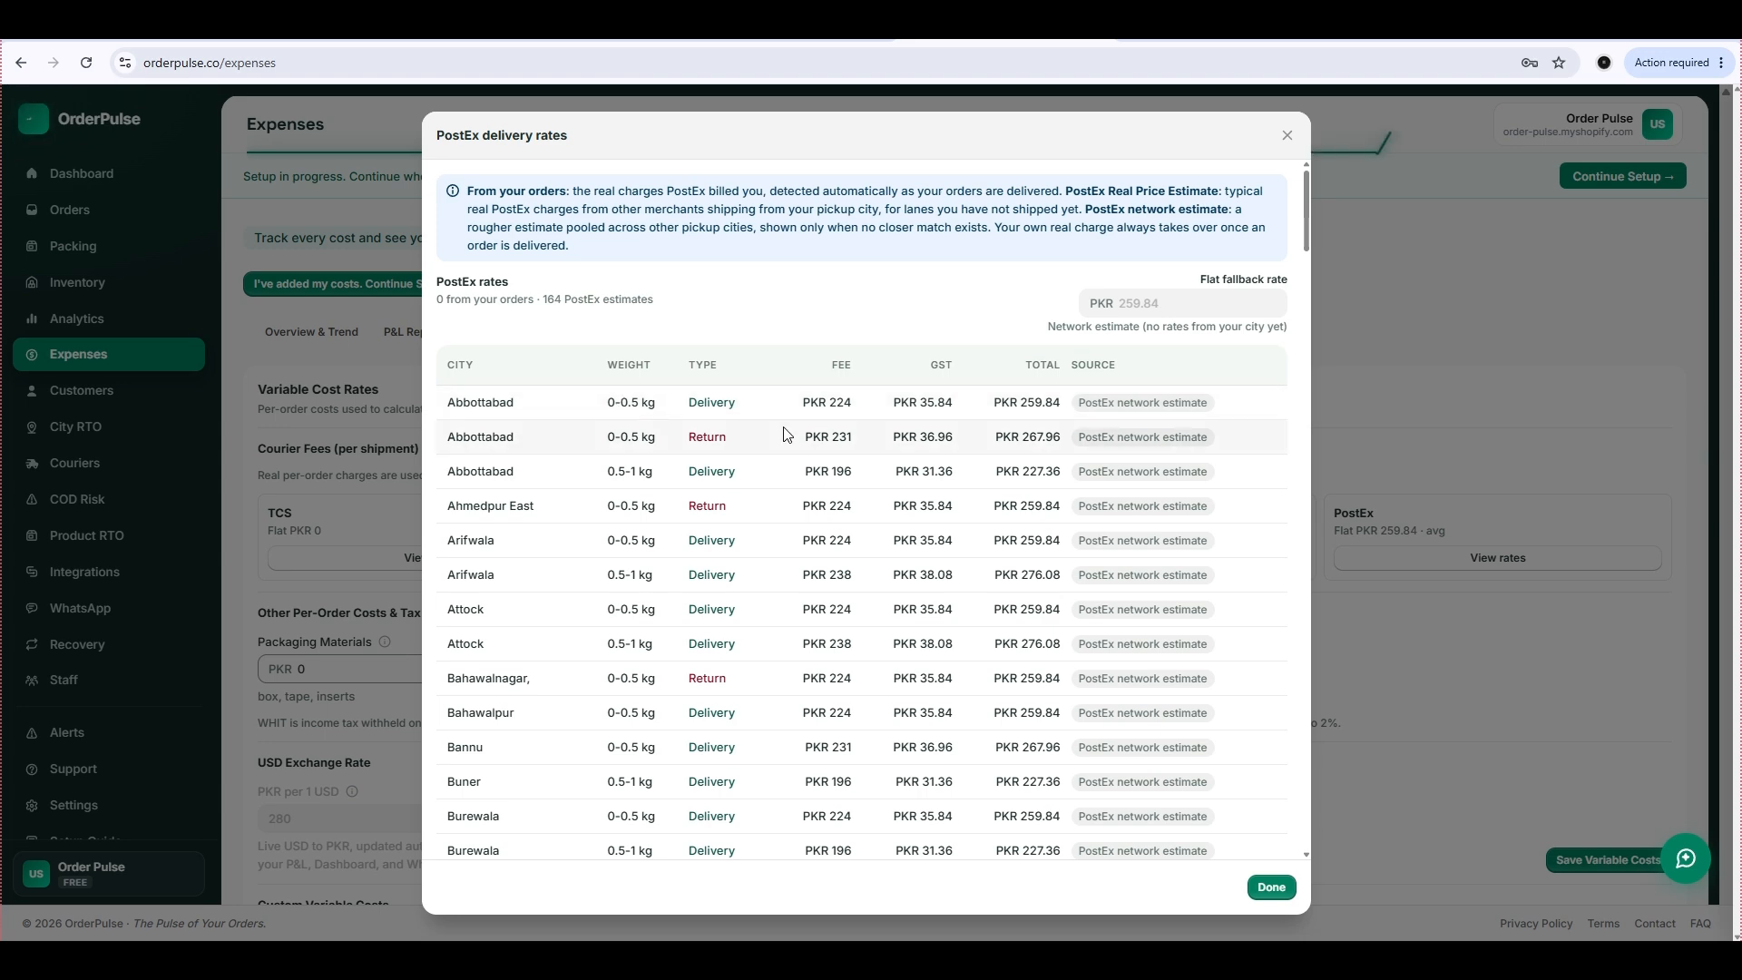
click(1271, 888)
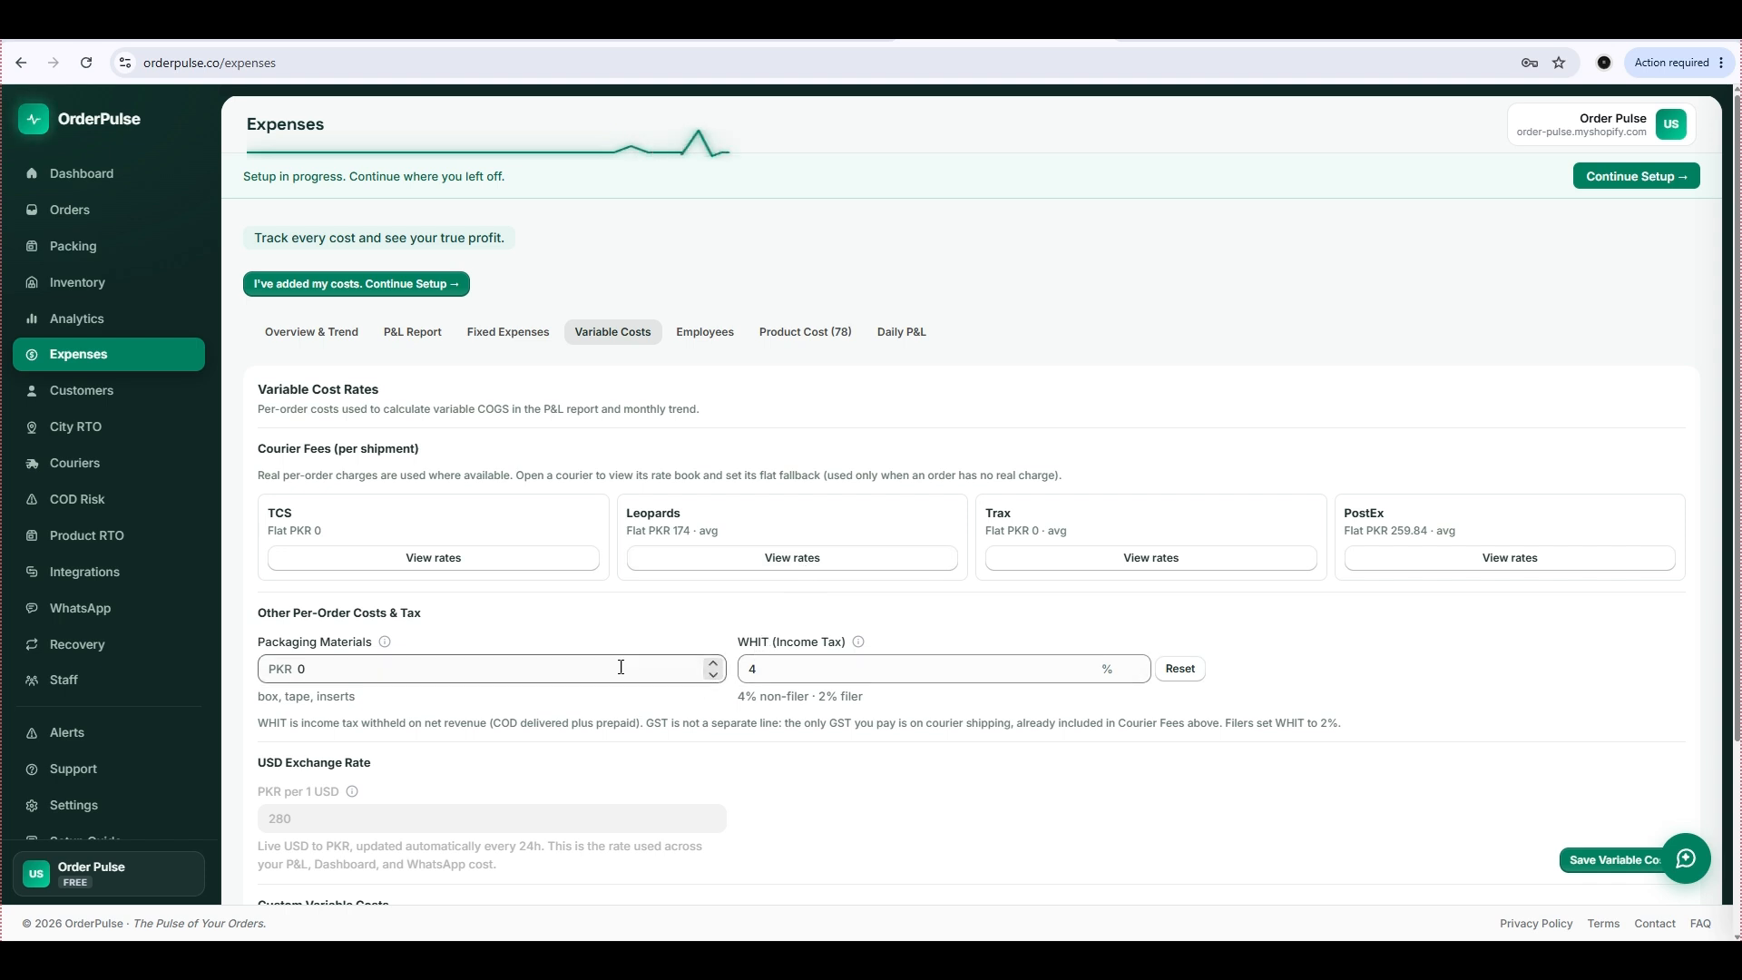
Set the per-order packaging materials cost to PKR 35 in the variable cost rates.
click(418, 671)
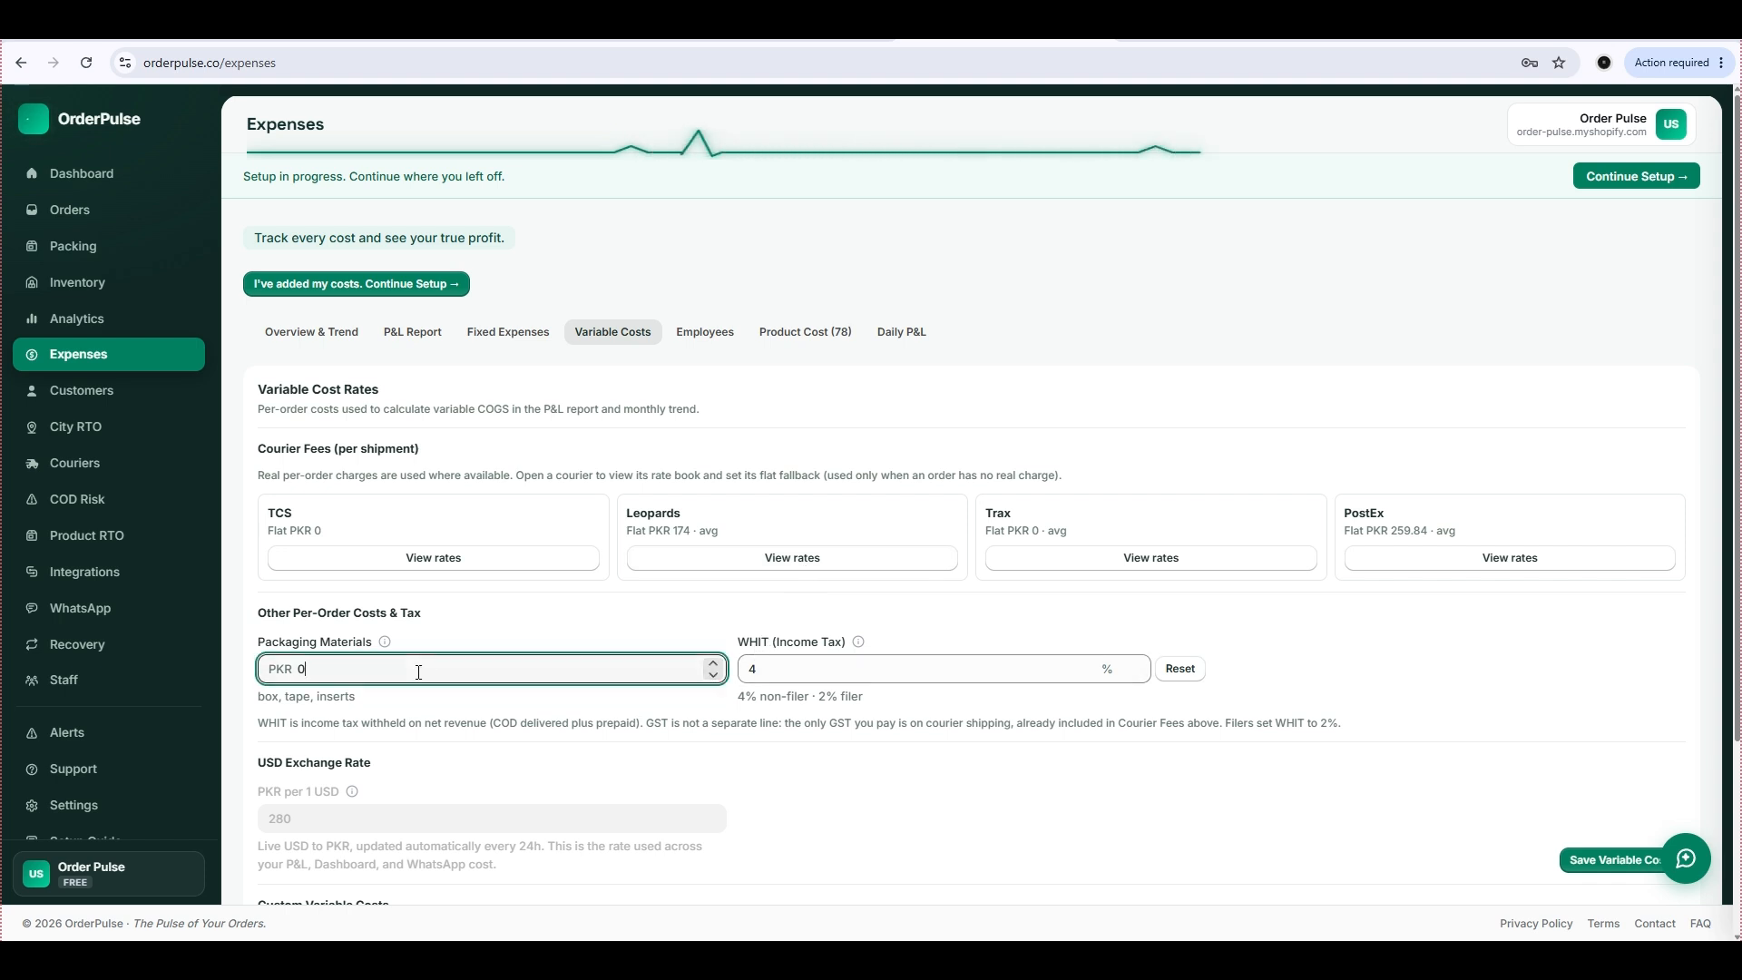
text(35)
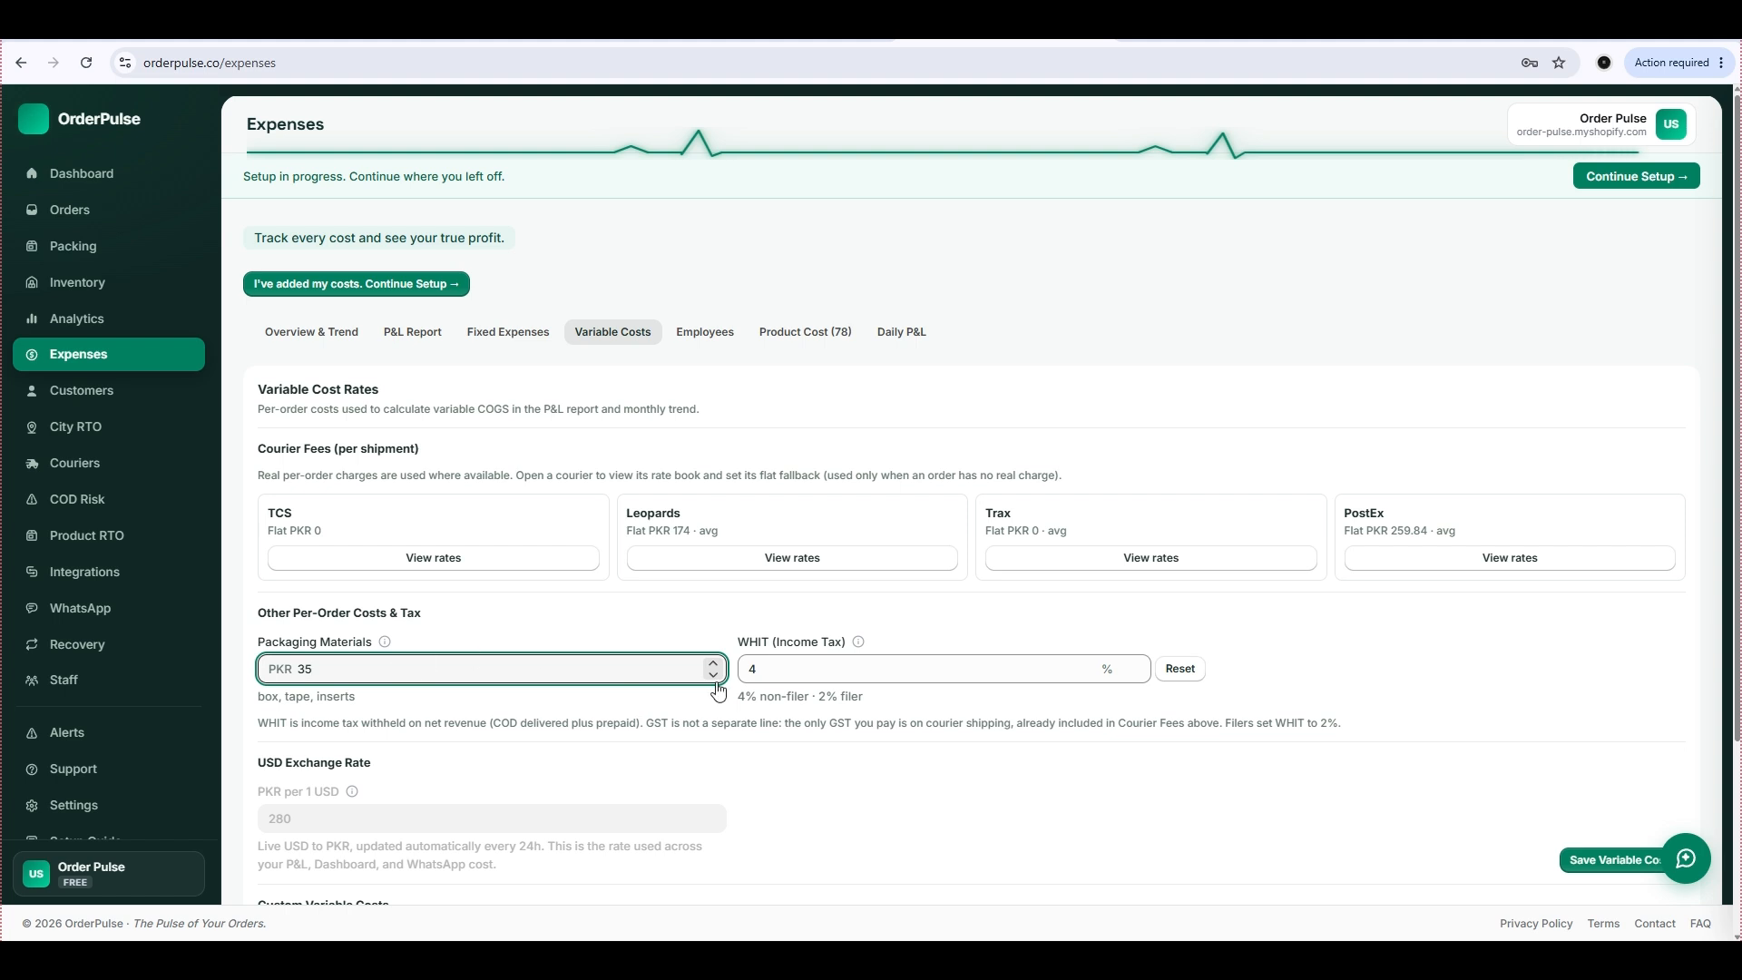
click(799, 676)
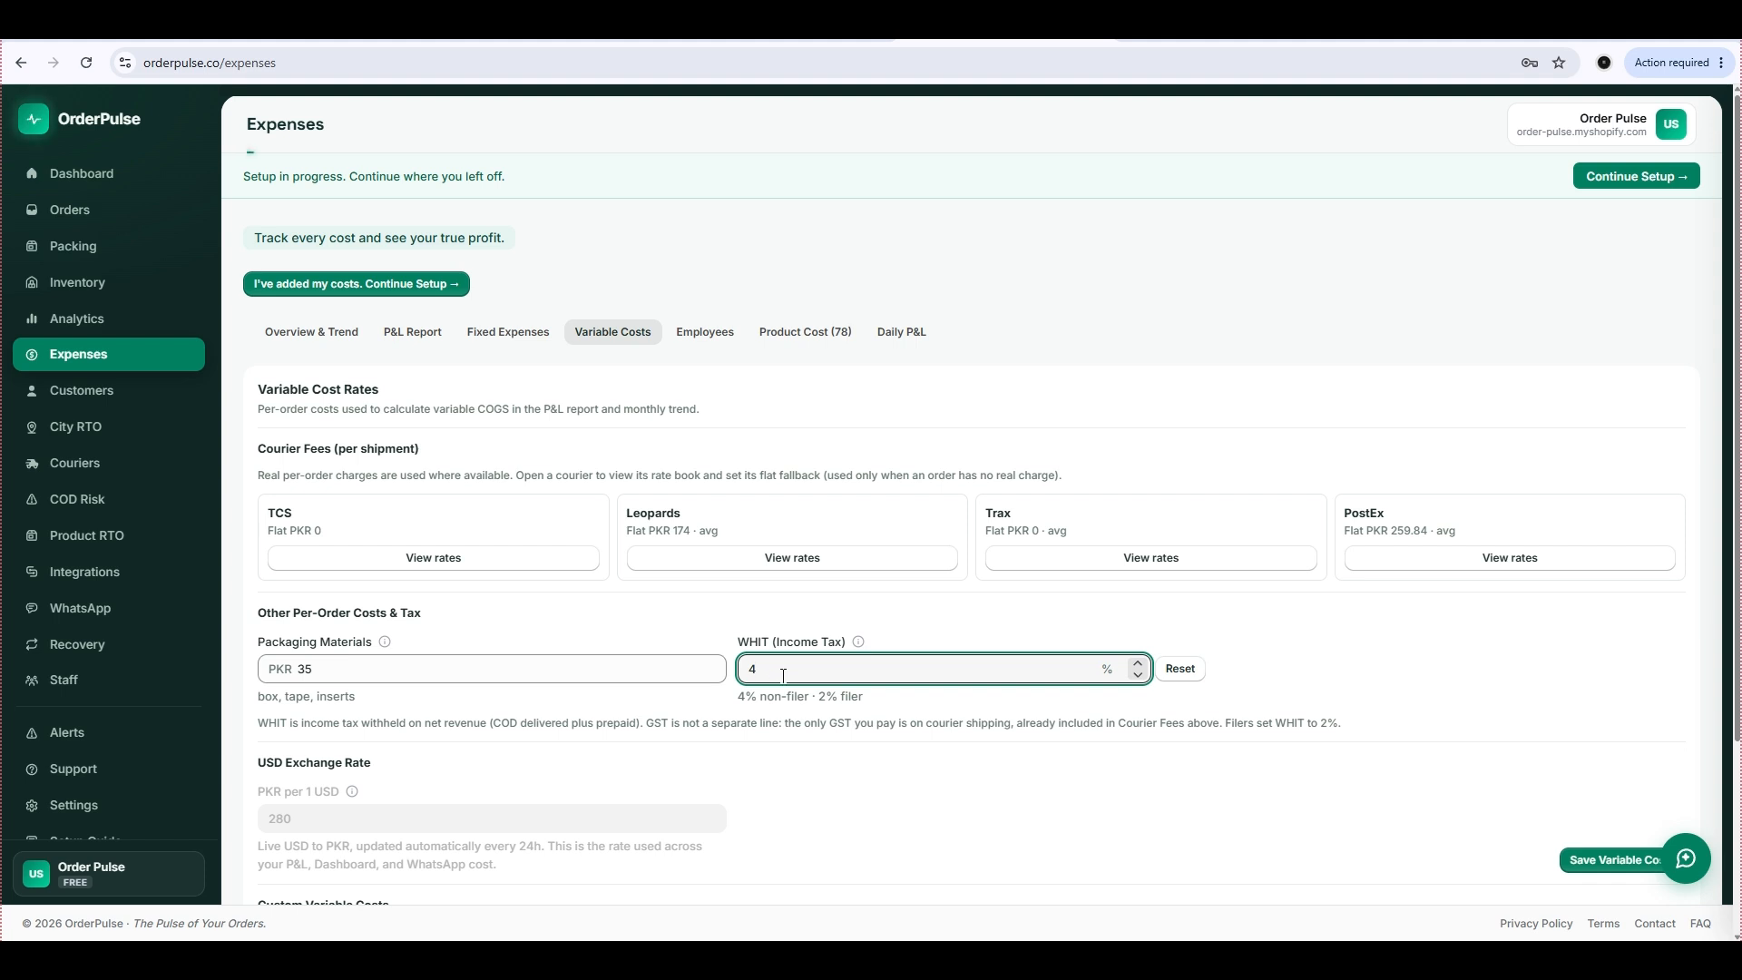
Start a custom variable cost and name it "Labor Charges Per order".
scroll(726, 363, down, 3)
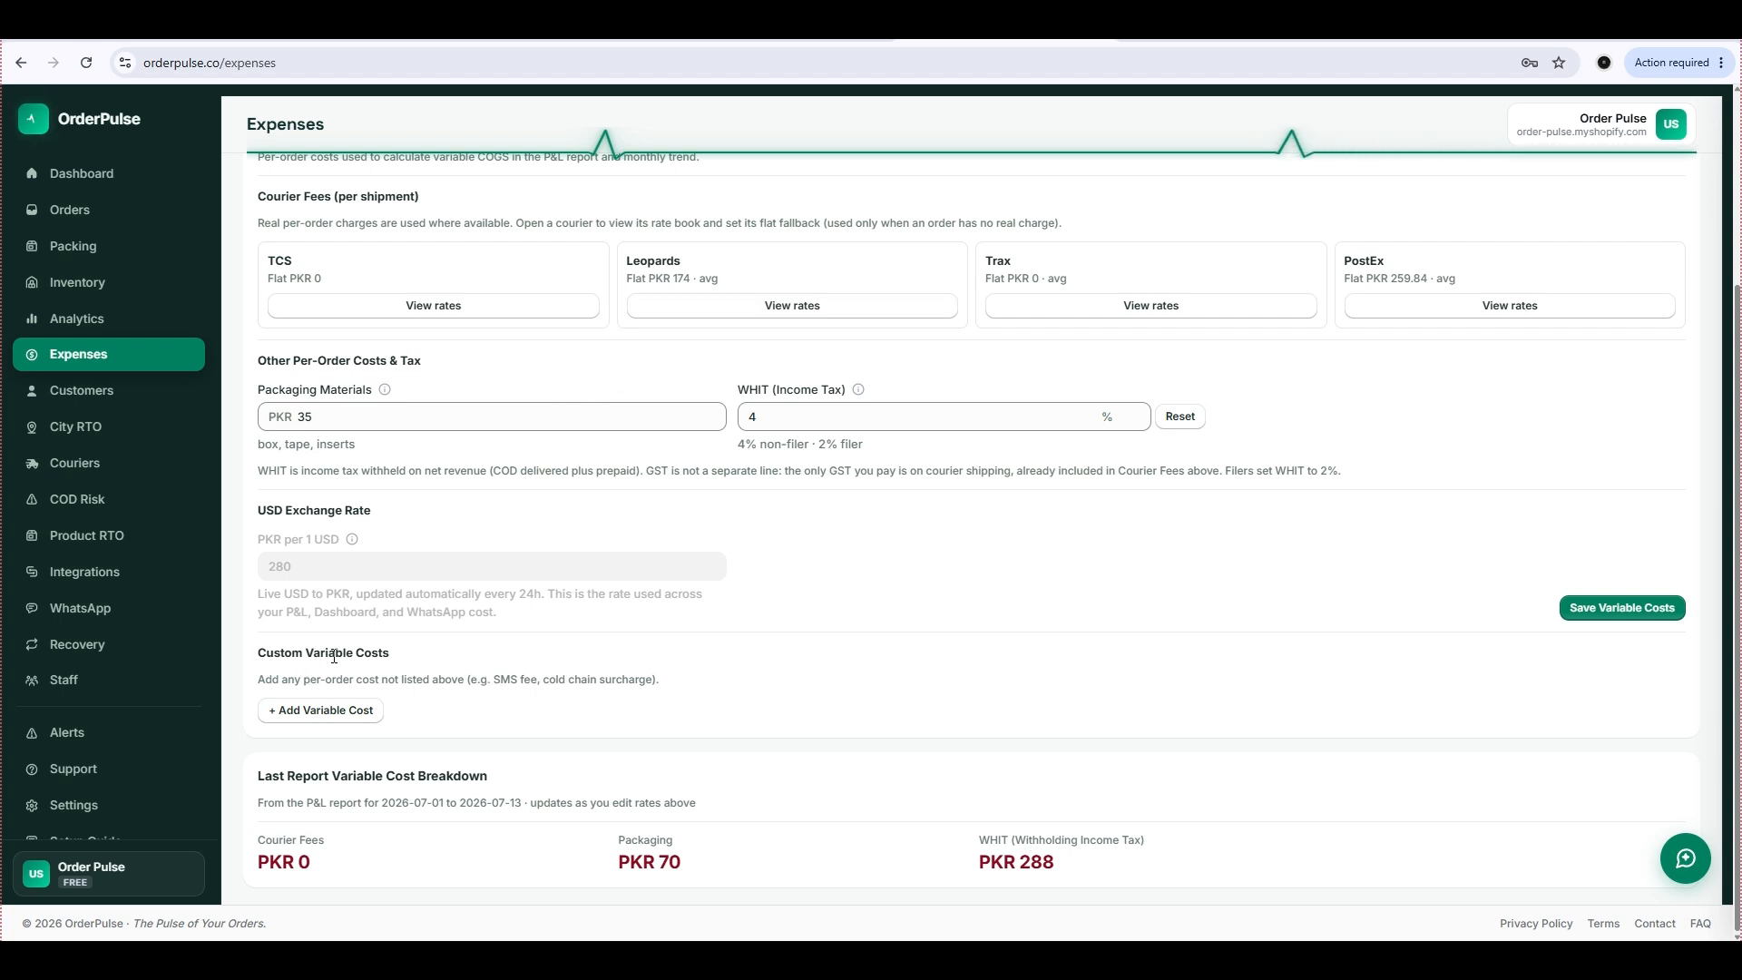
click(328, 720)
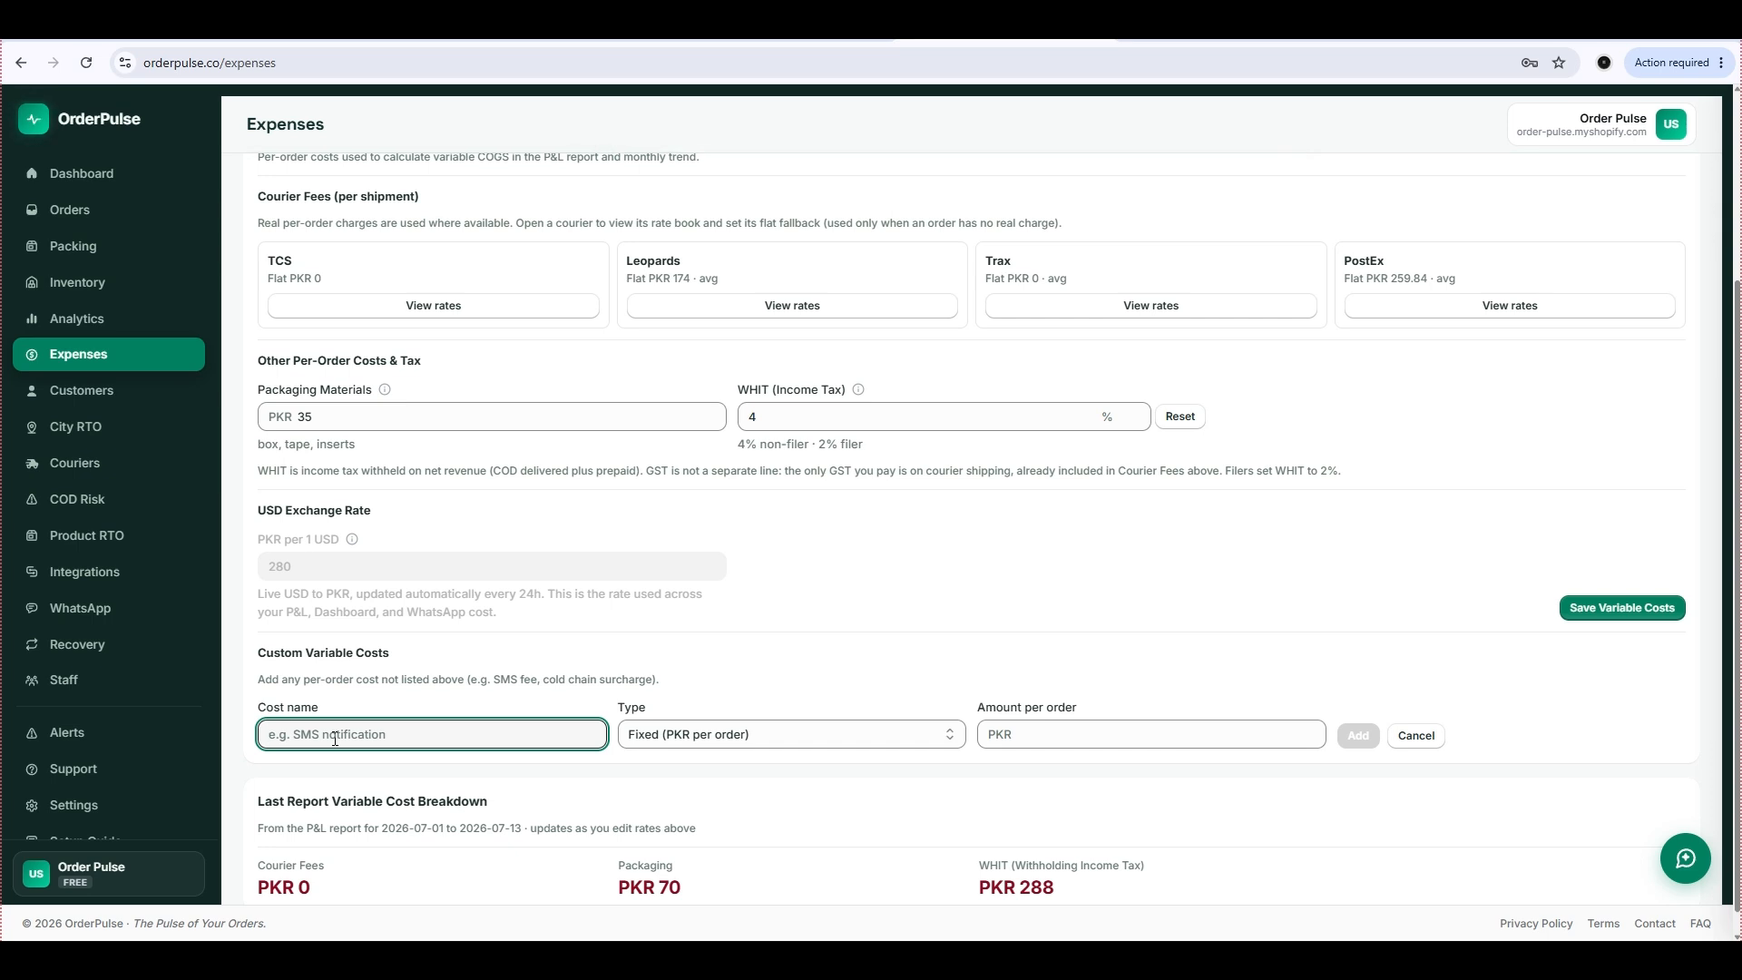
text(Labor HCarges )
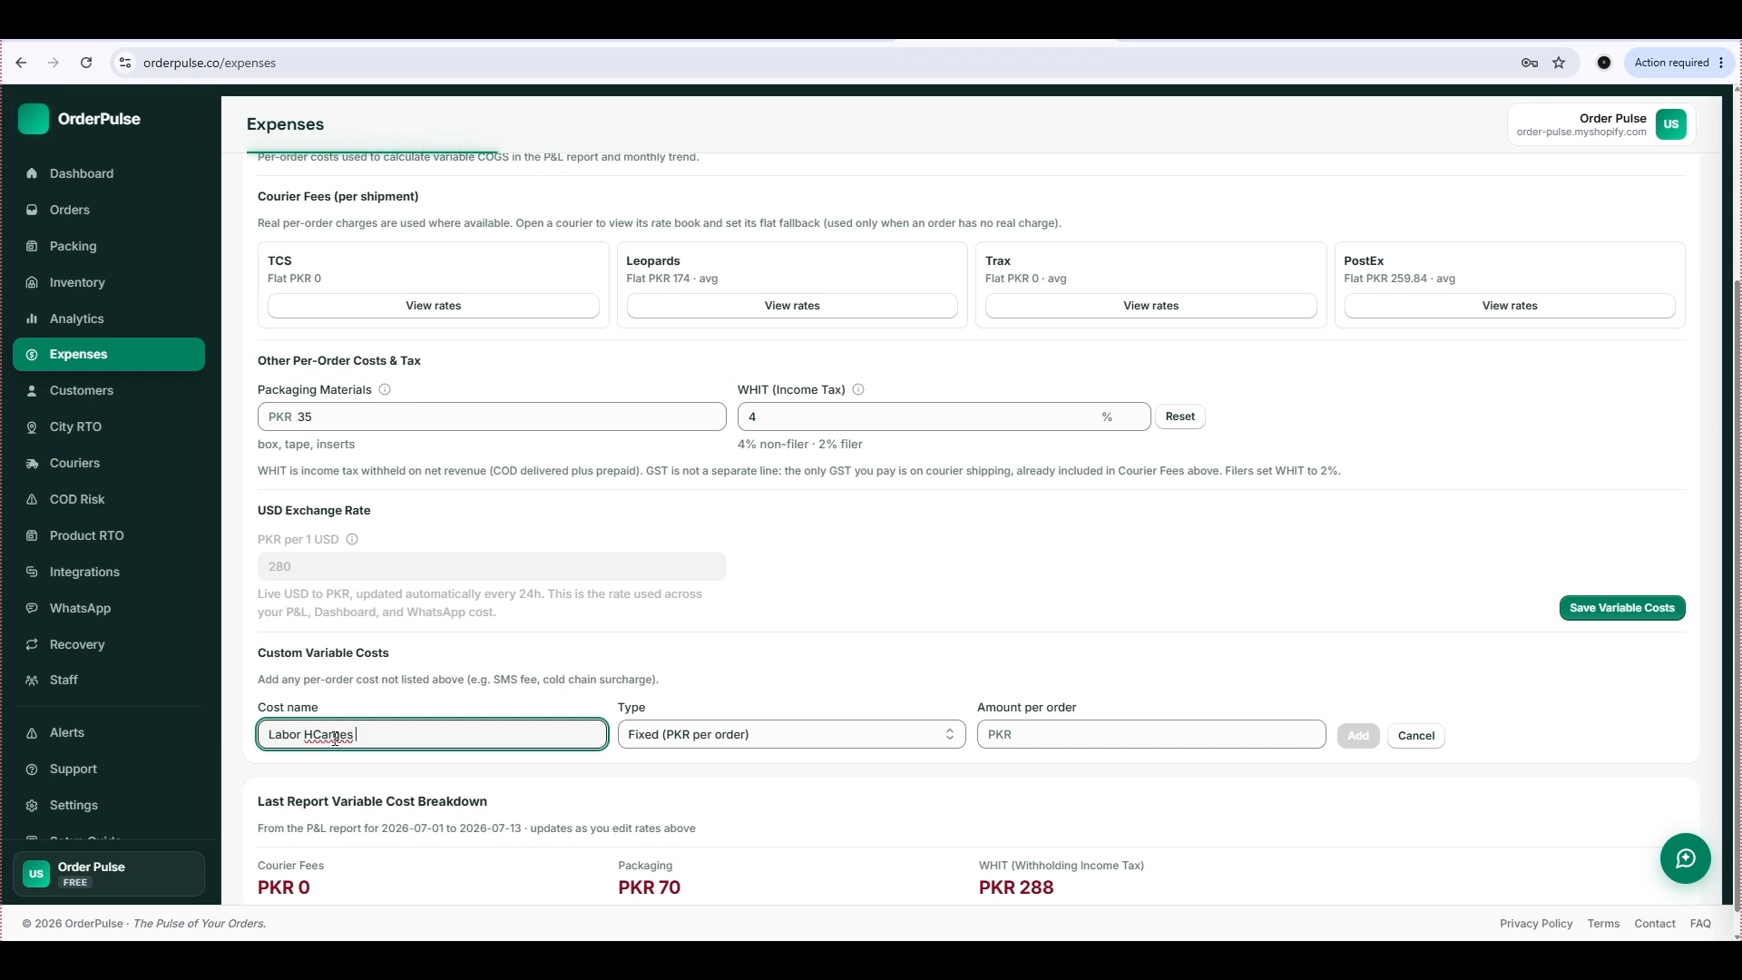
text(Per oprder)
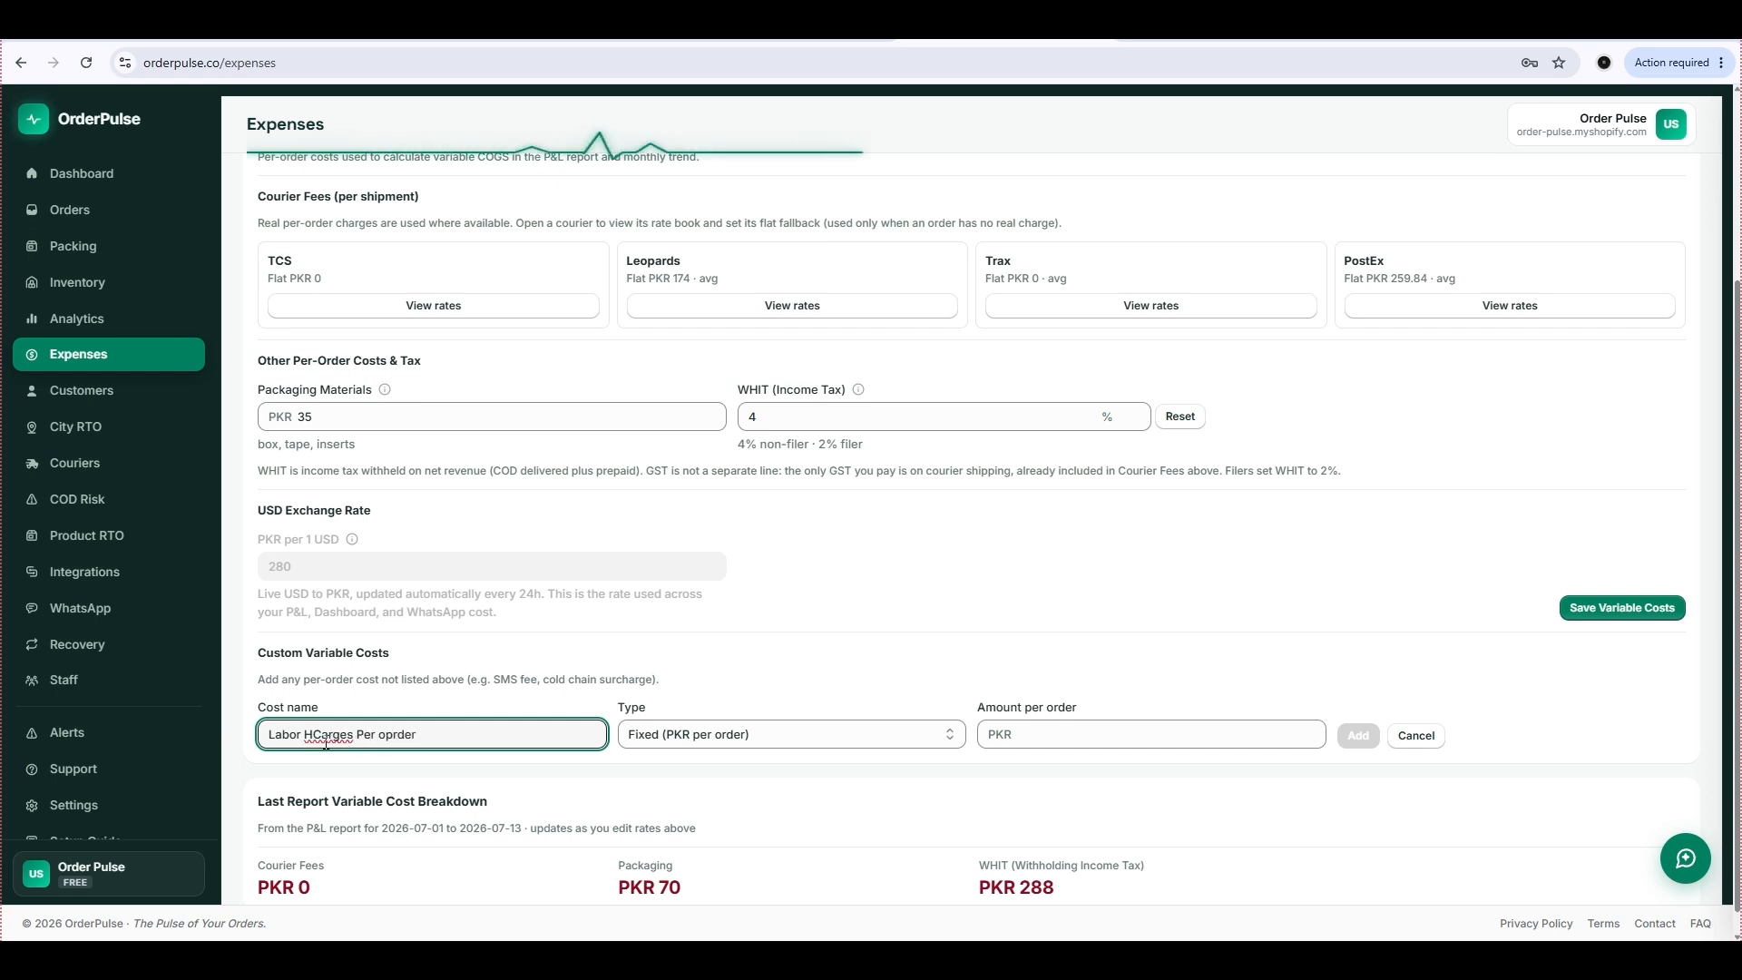
click(318, 742)
key(BackSpace)
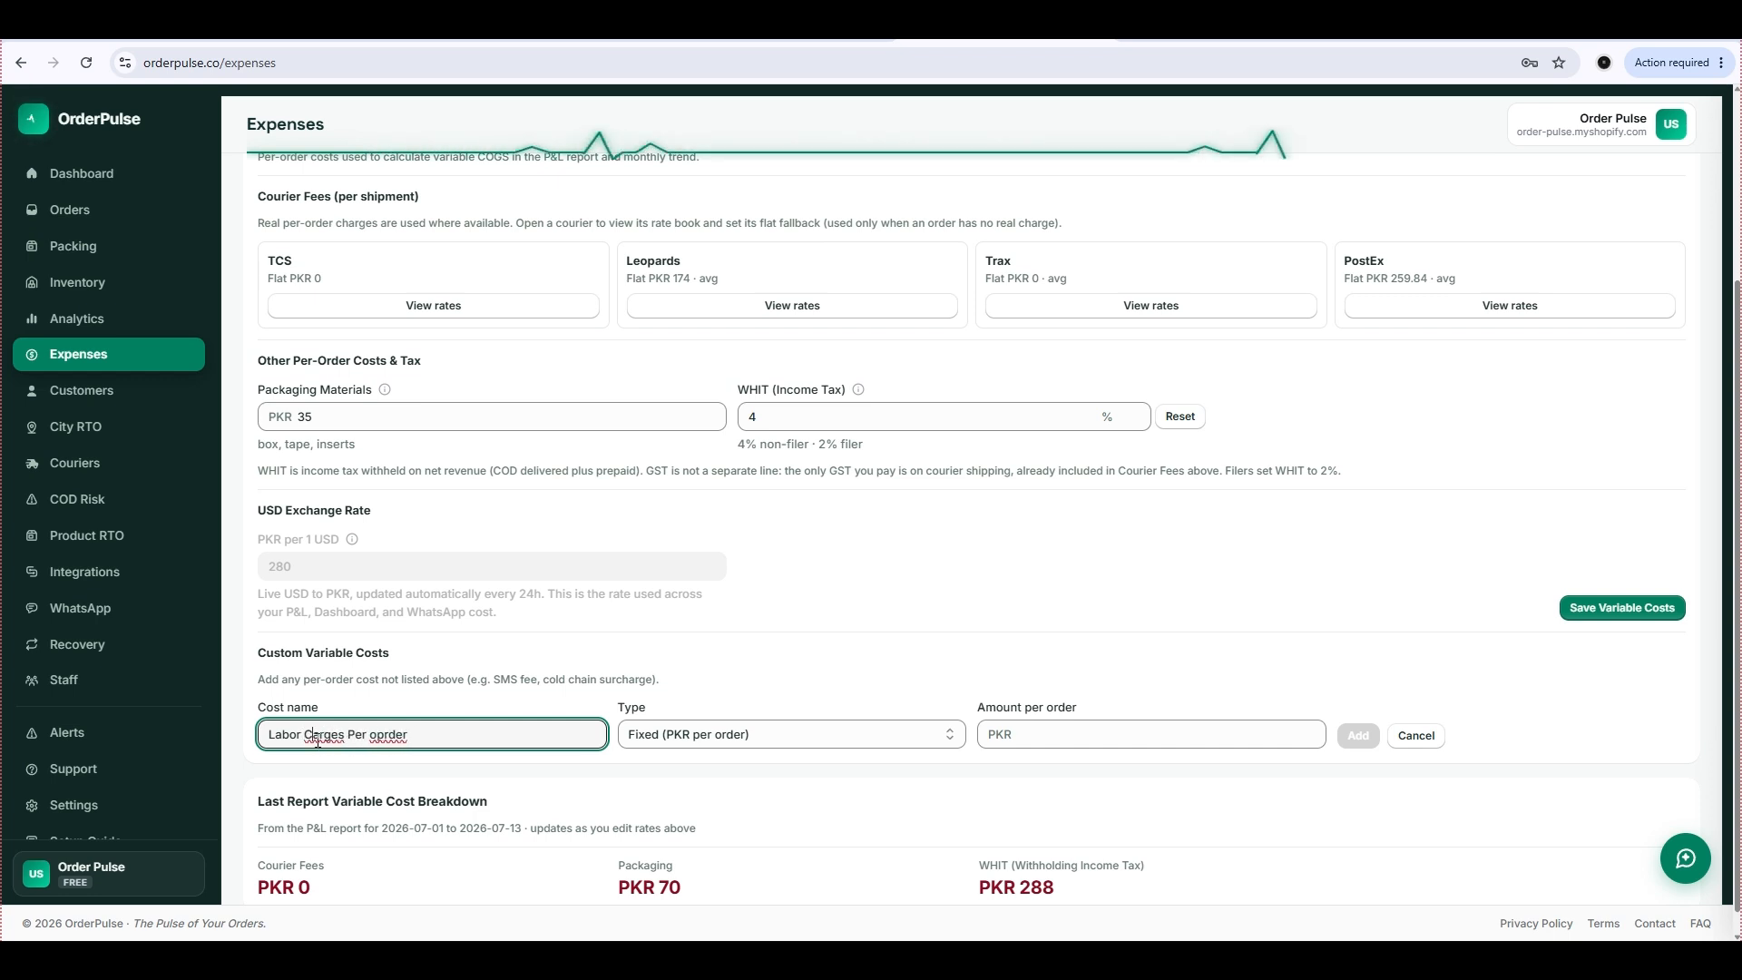
key(Right)
text(h)
click(380, 735)
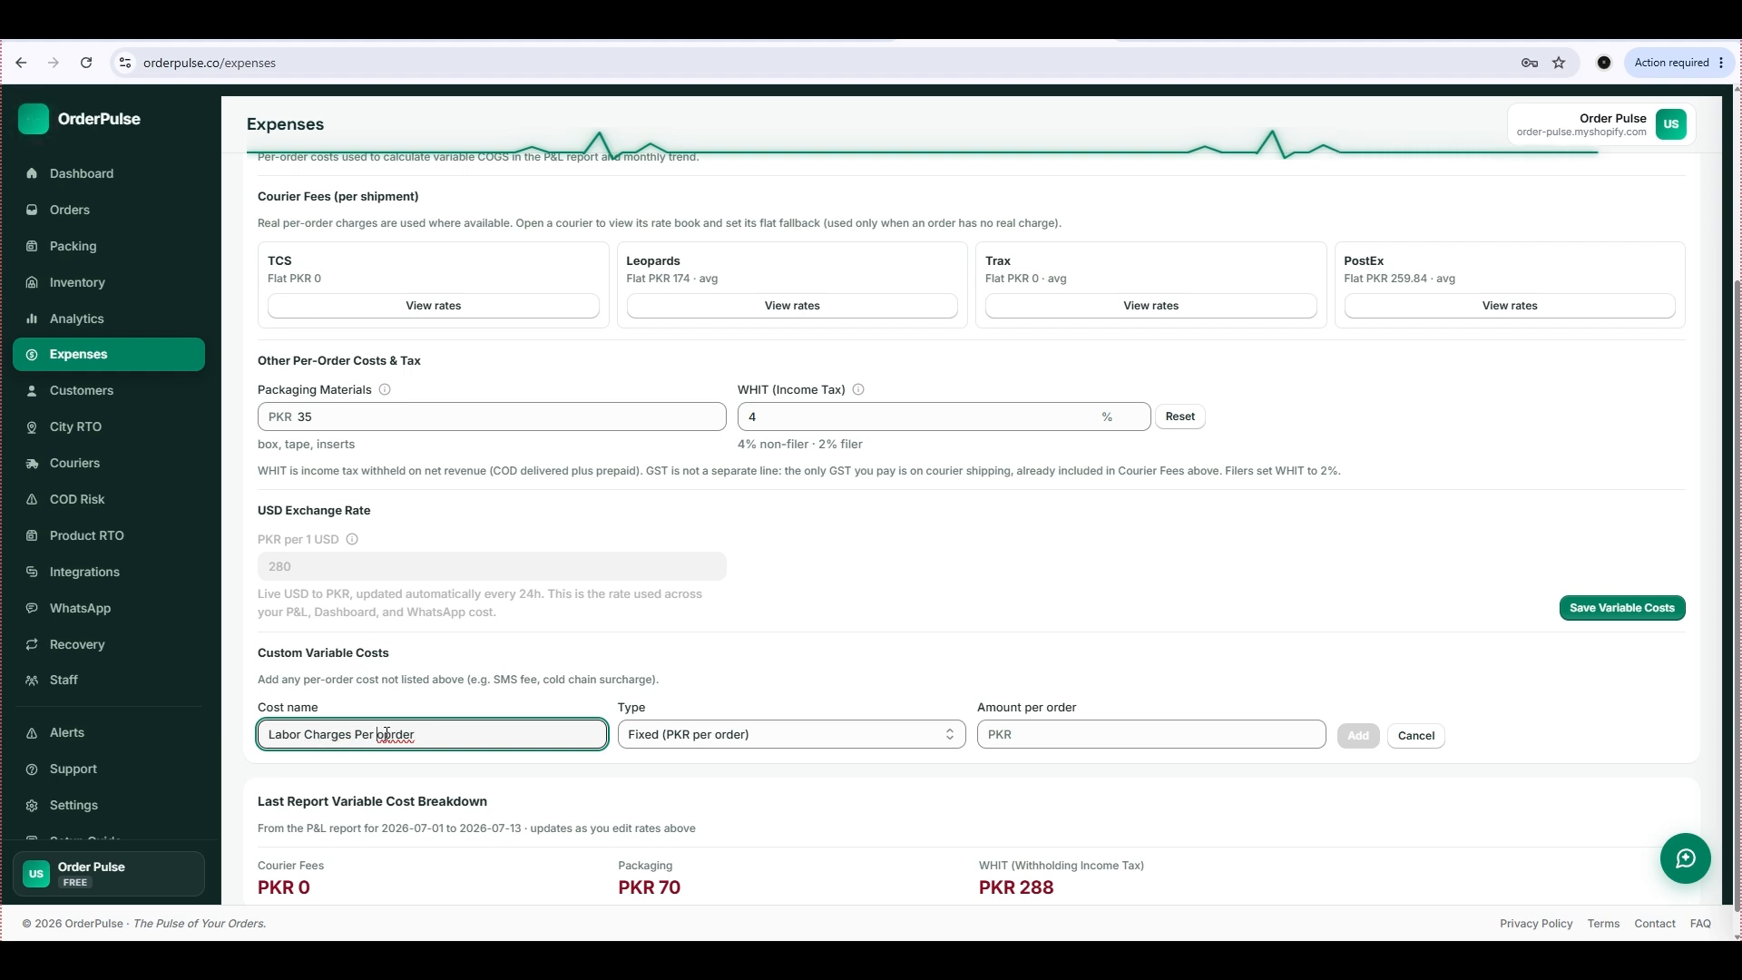
click(391, 737)
key(BackSpace)
Give the custom labor cost the type Fixed (PKR per order) and an amount of PKR 30, and add it.
click(786, 737)
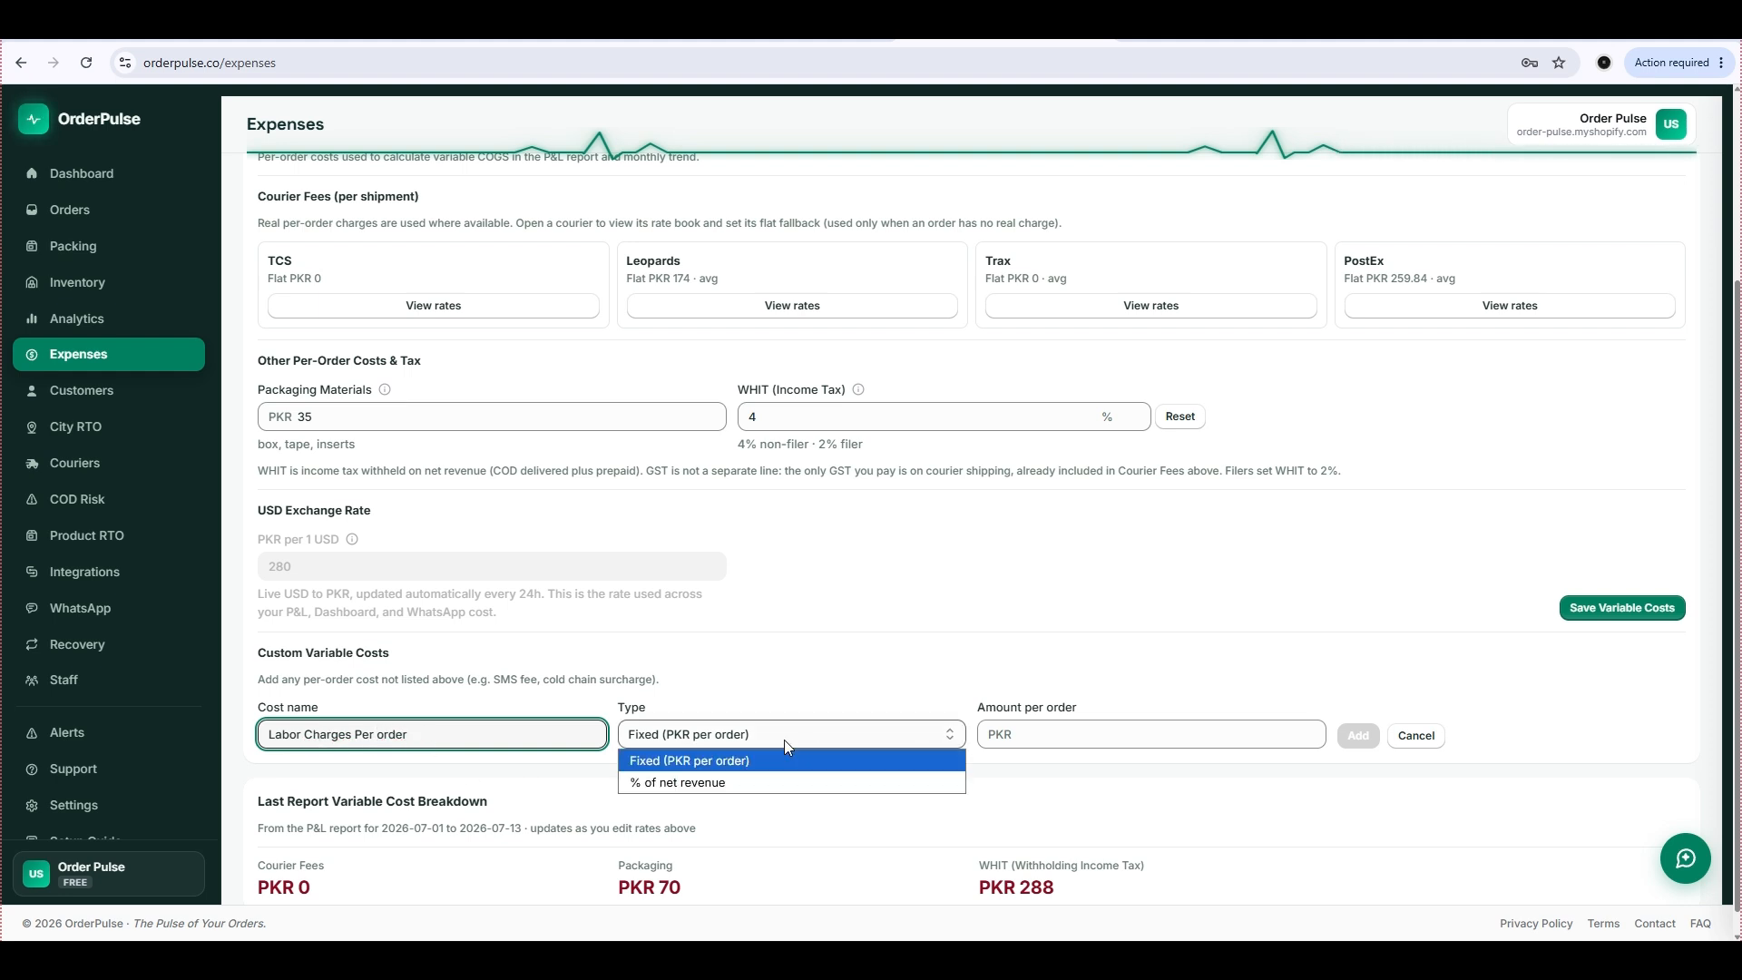
click(722, 735)
click(1023, 731)
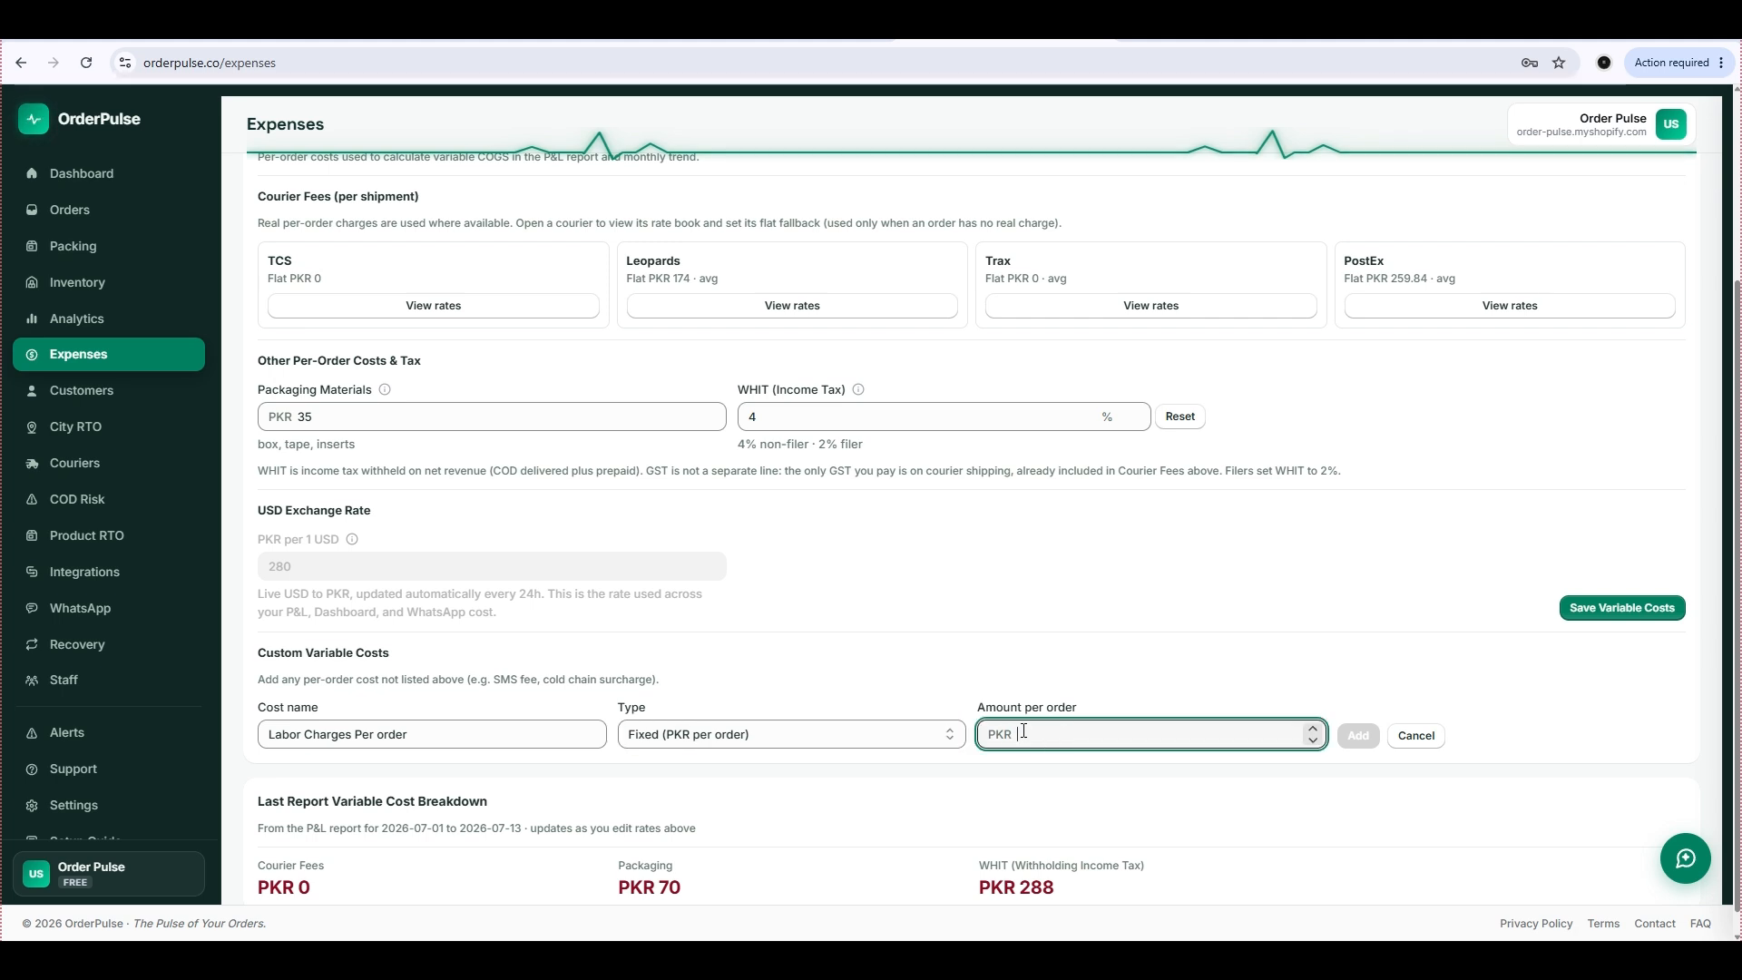
text(30)
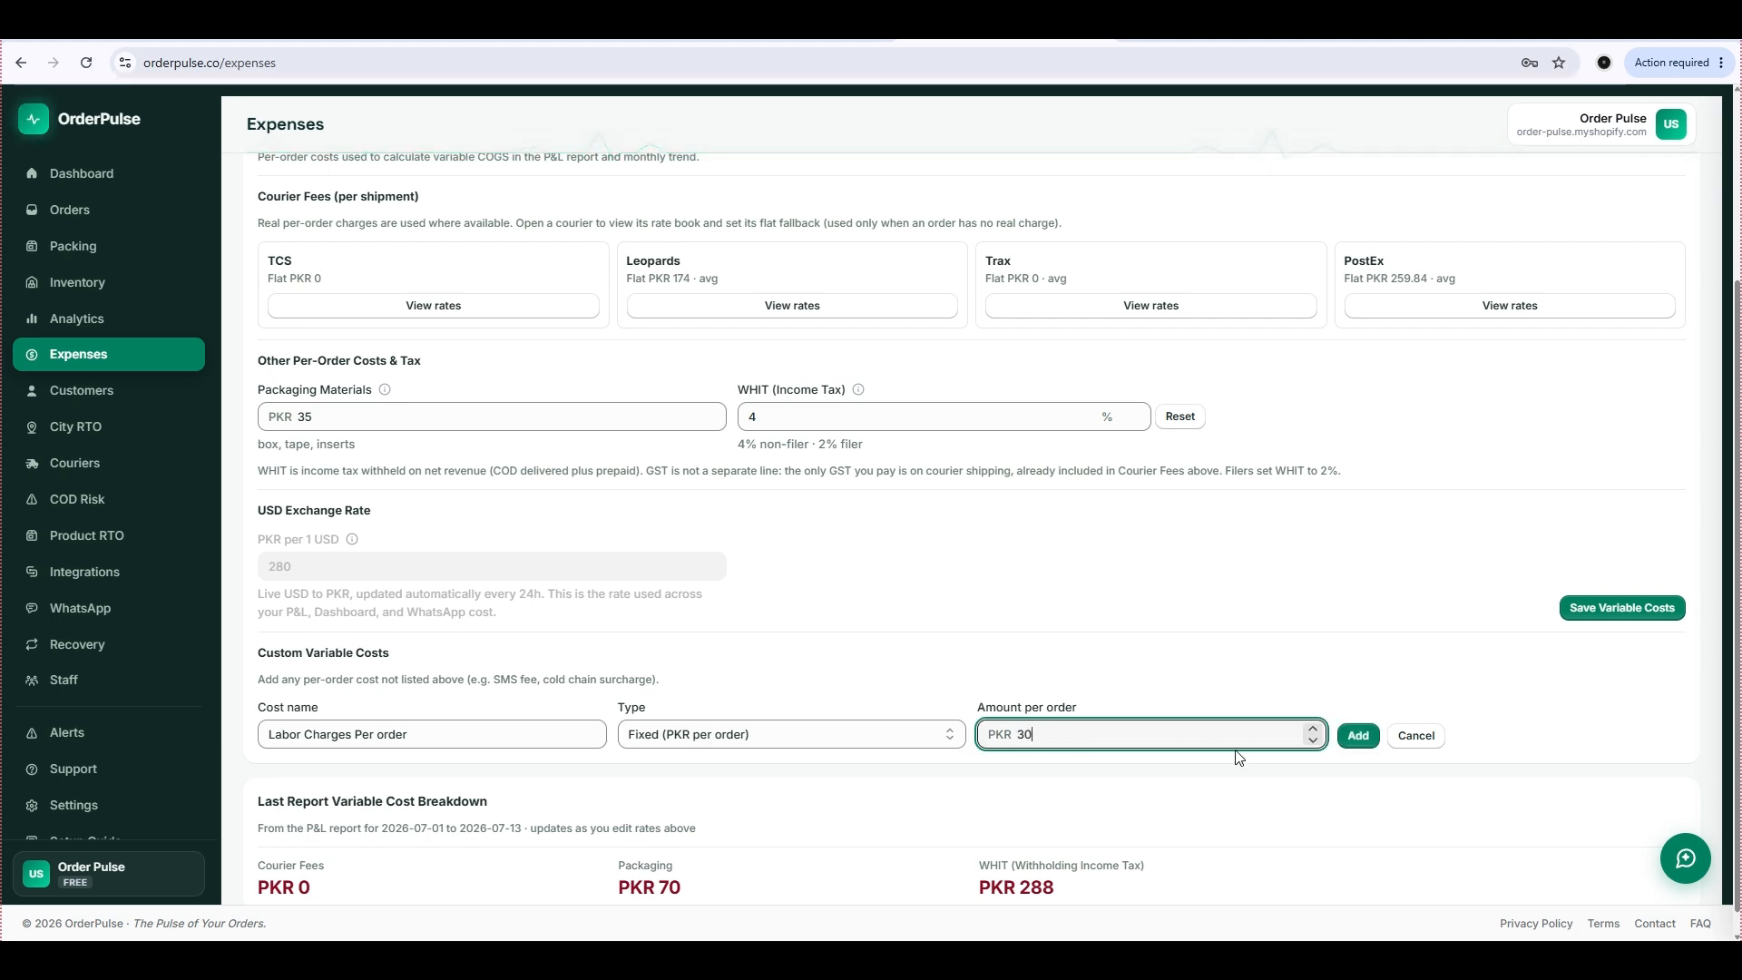
click(1358, 736)
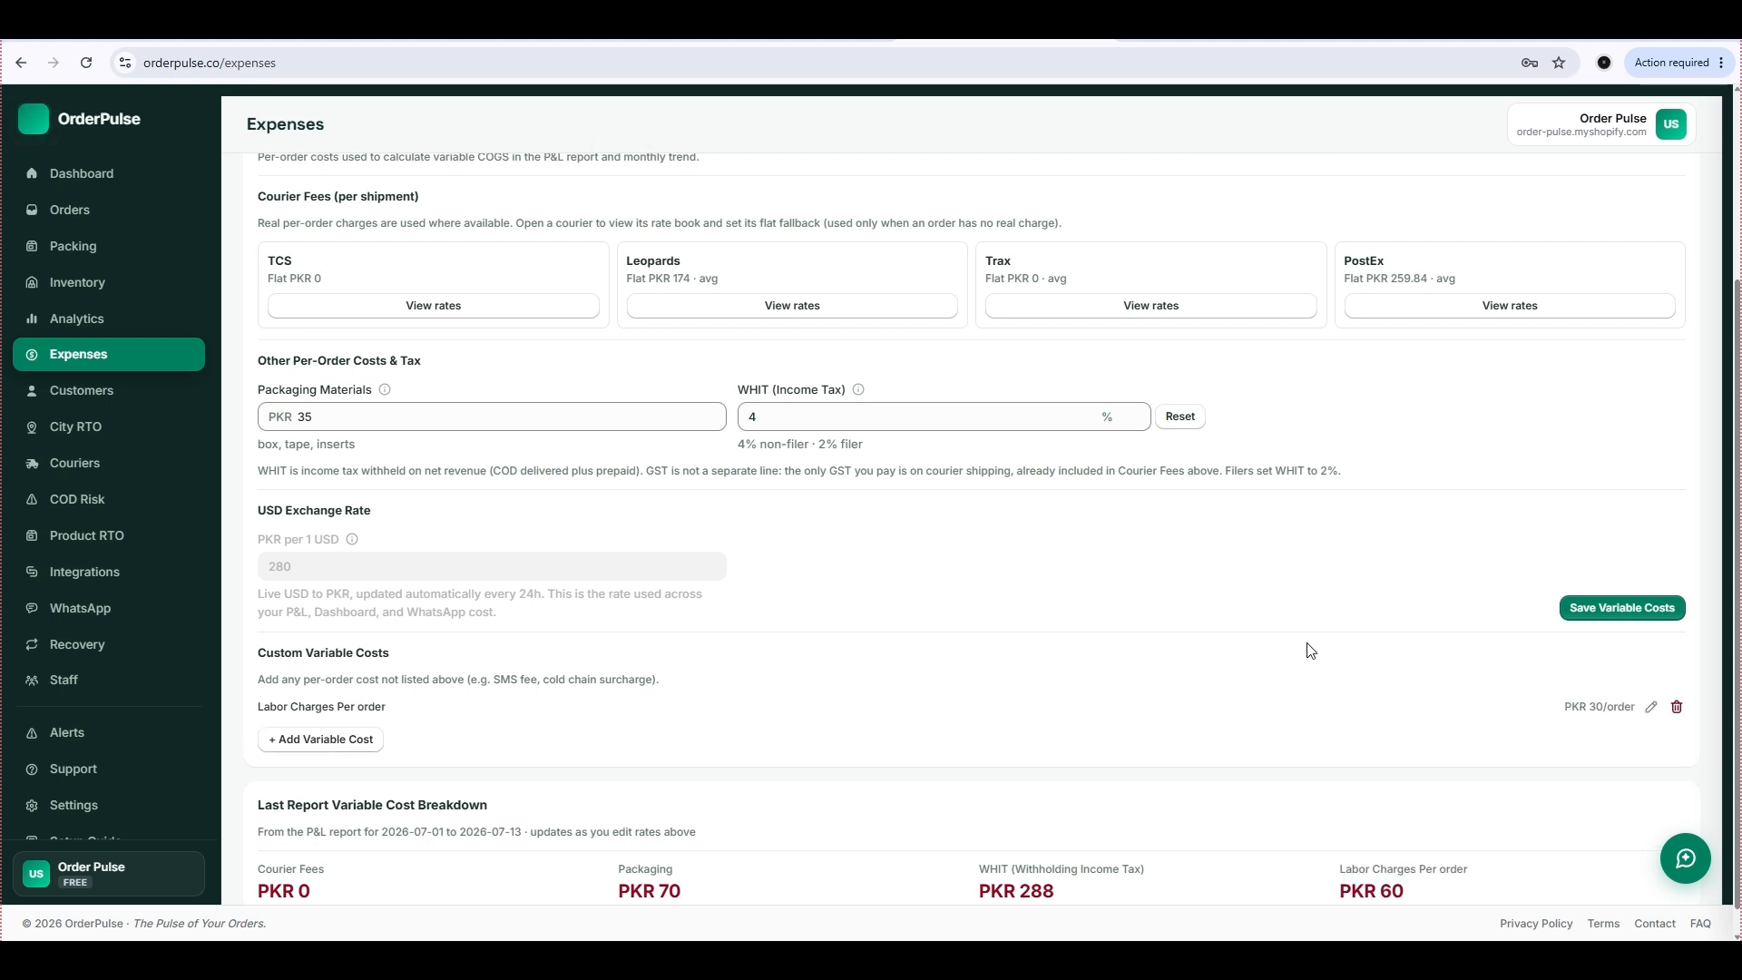
Add a custom variable cost named "Sms" with type Fixed (PKR per order) and an amount of PKR 10.
click(354, 740)
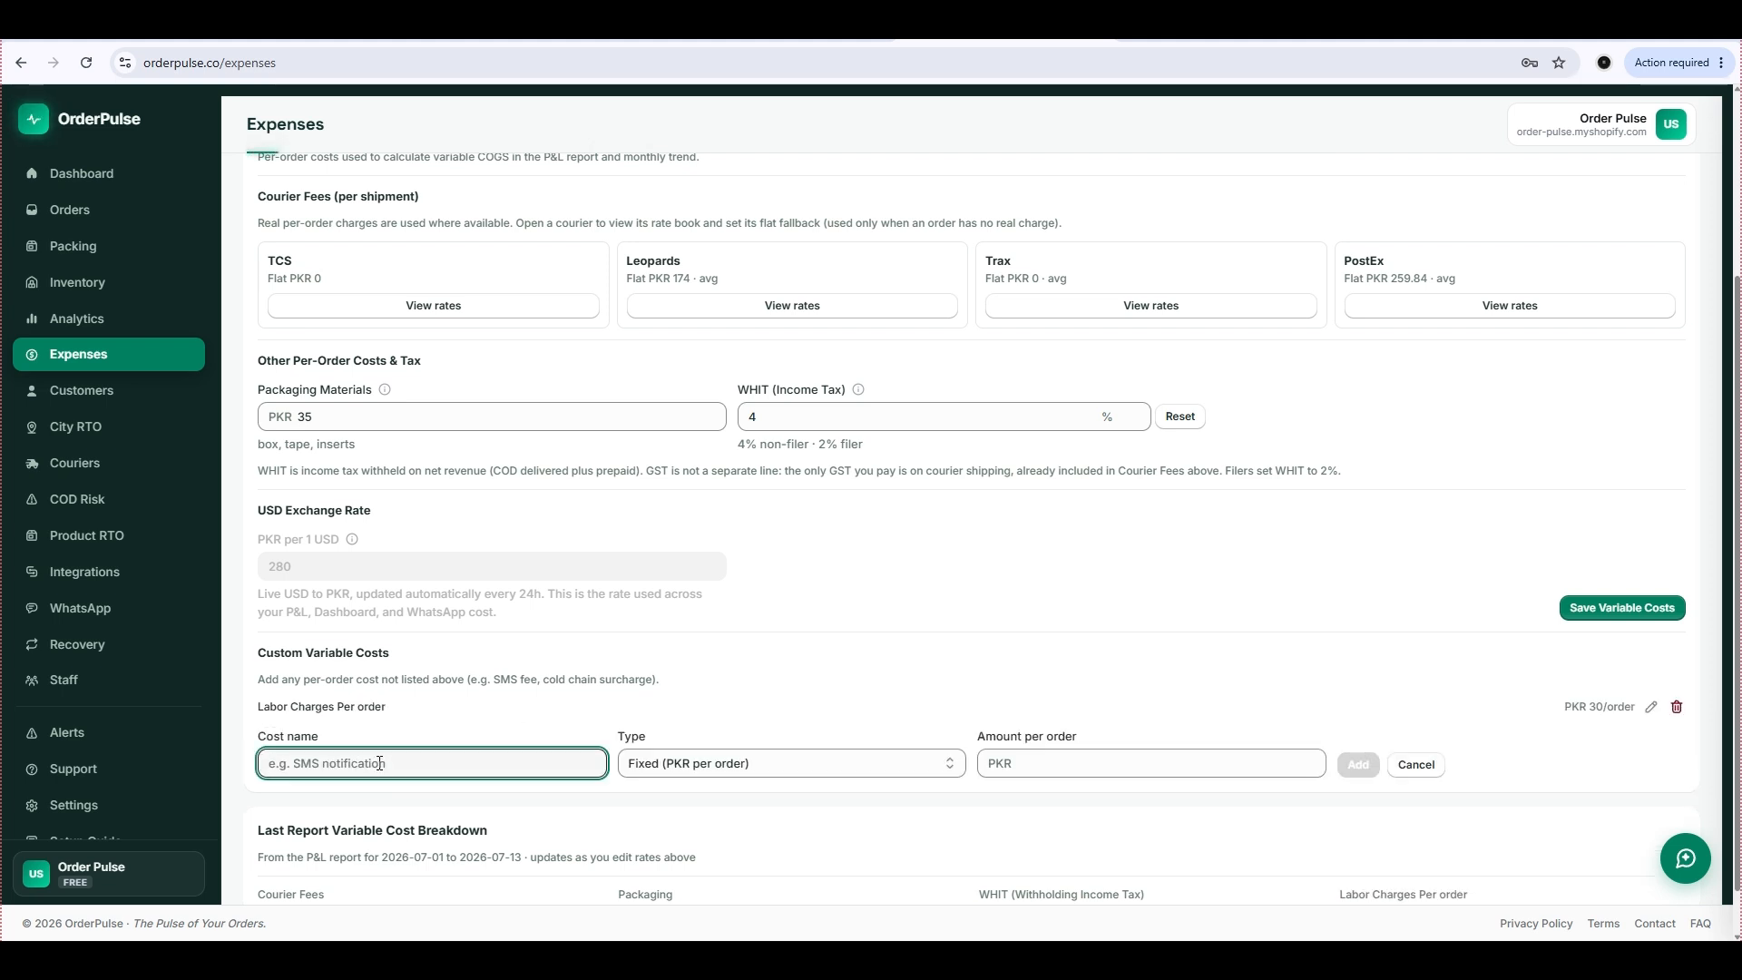
text(Sms)
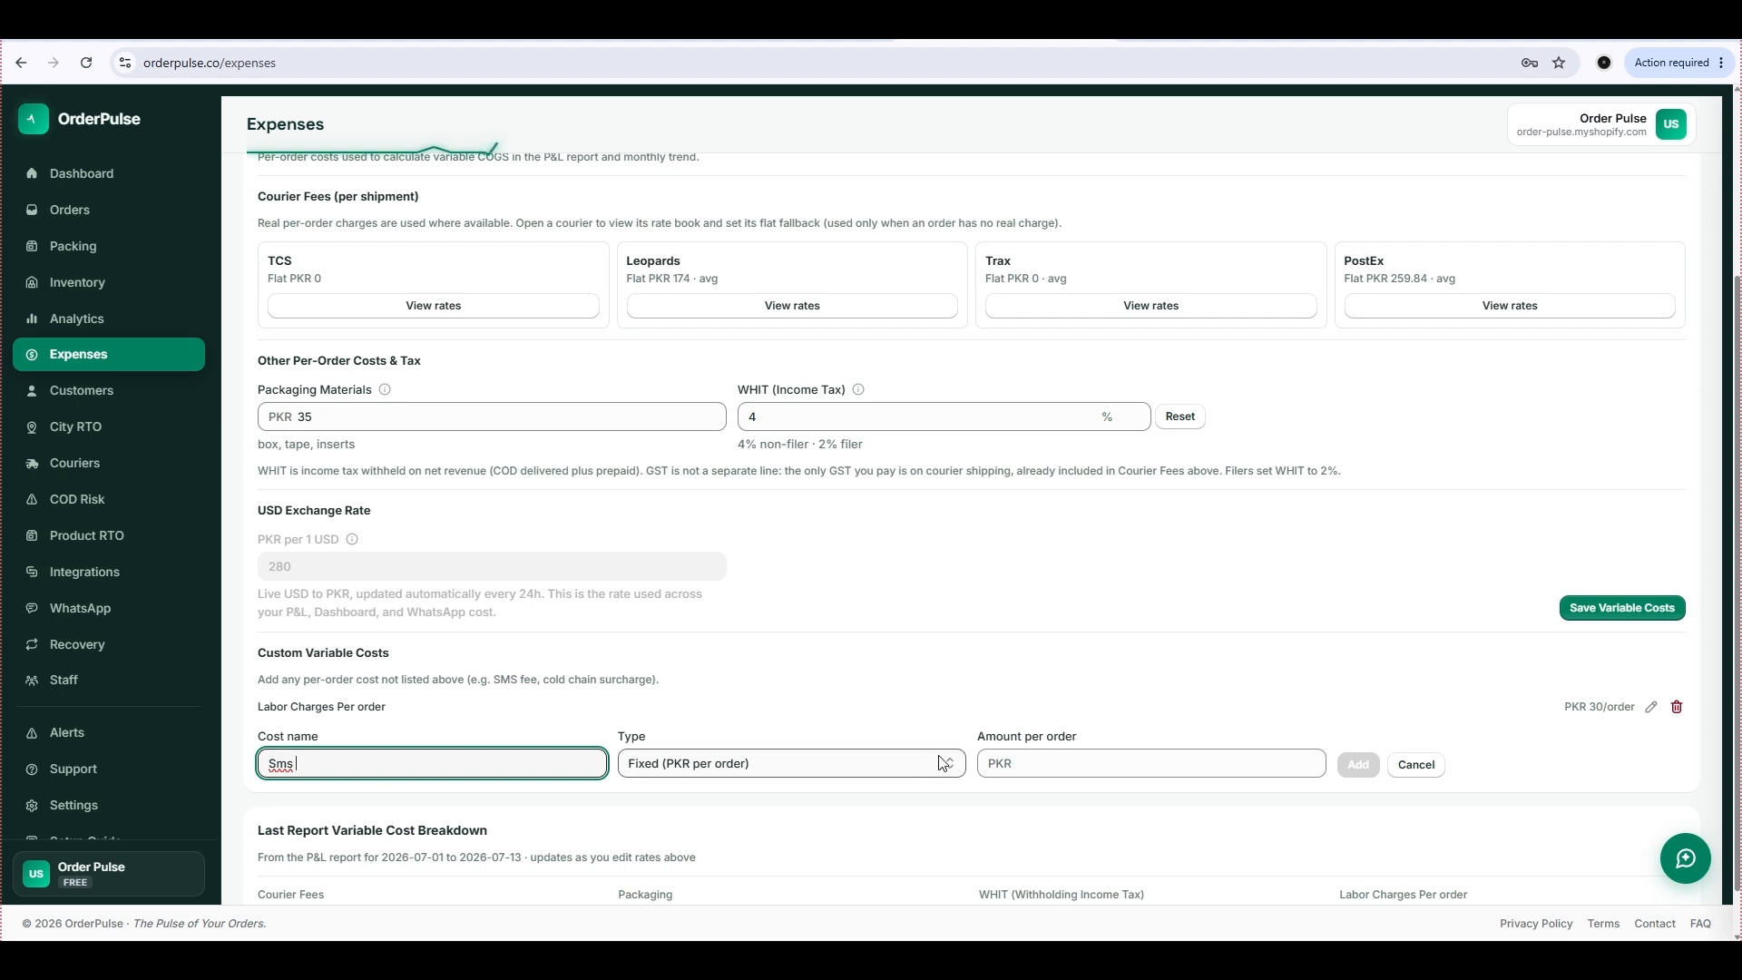
click(1000, 762)
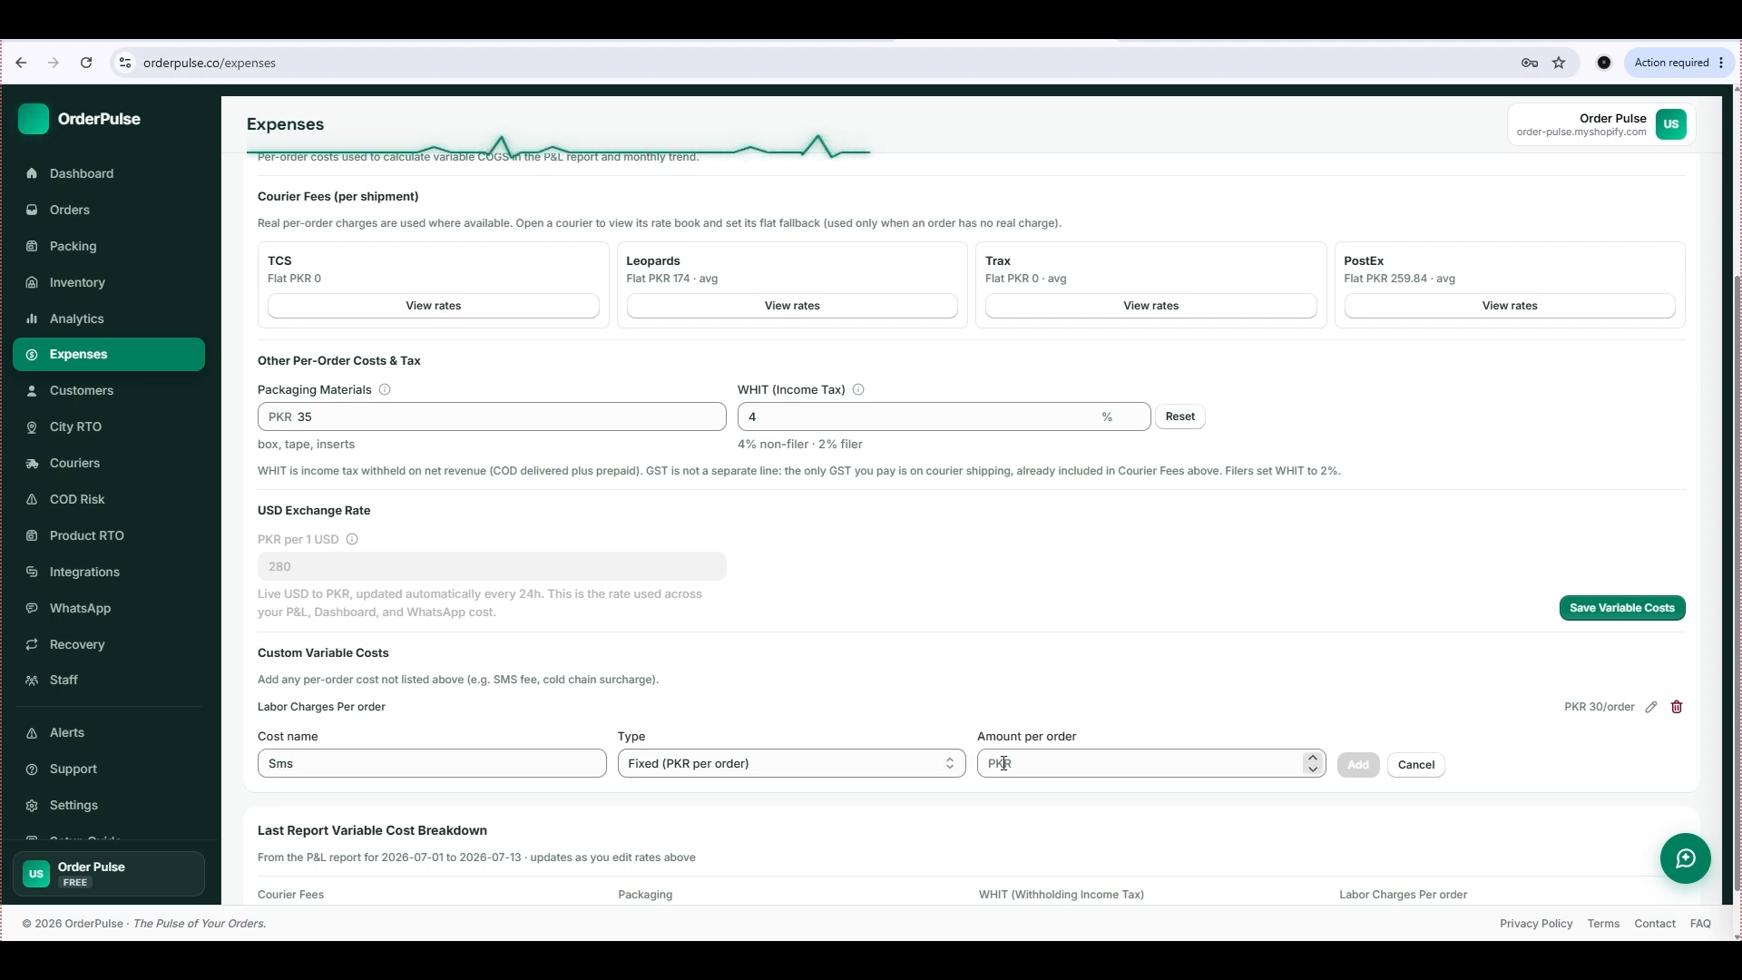
click(1025, 767)
text(10)
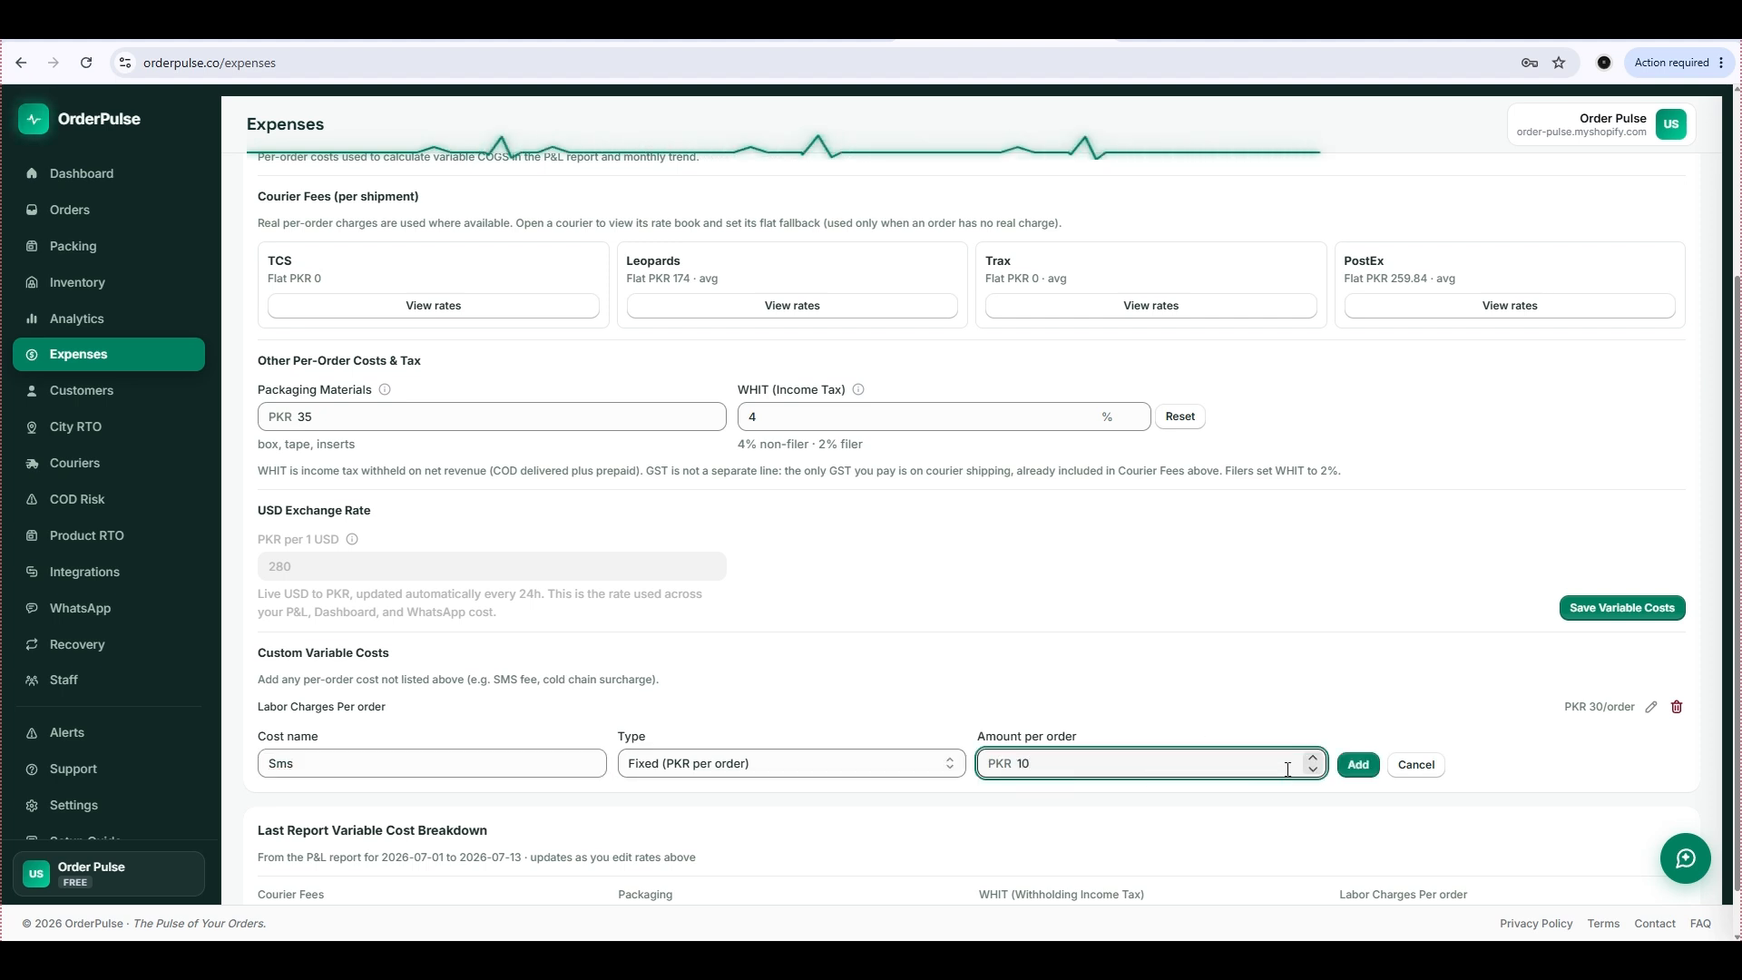
click(1358, 764)
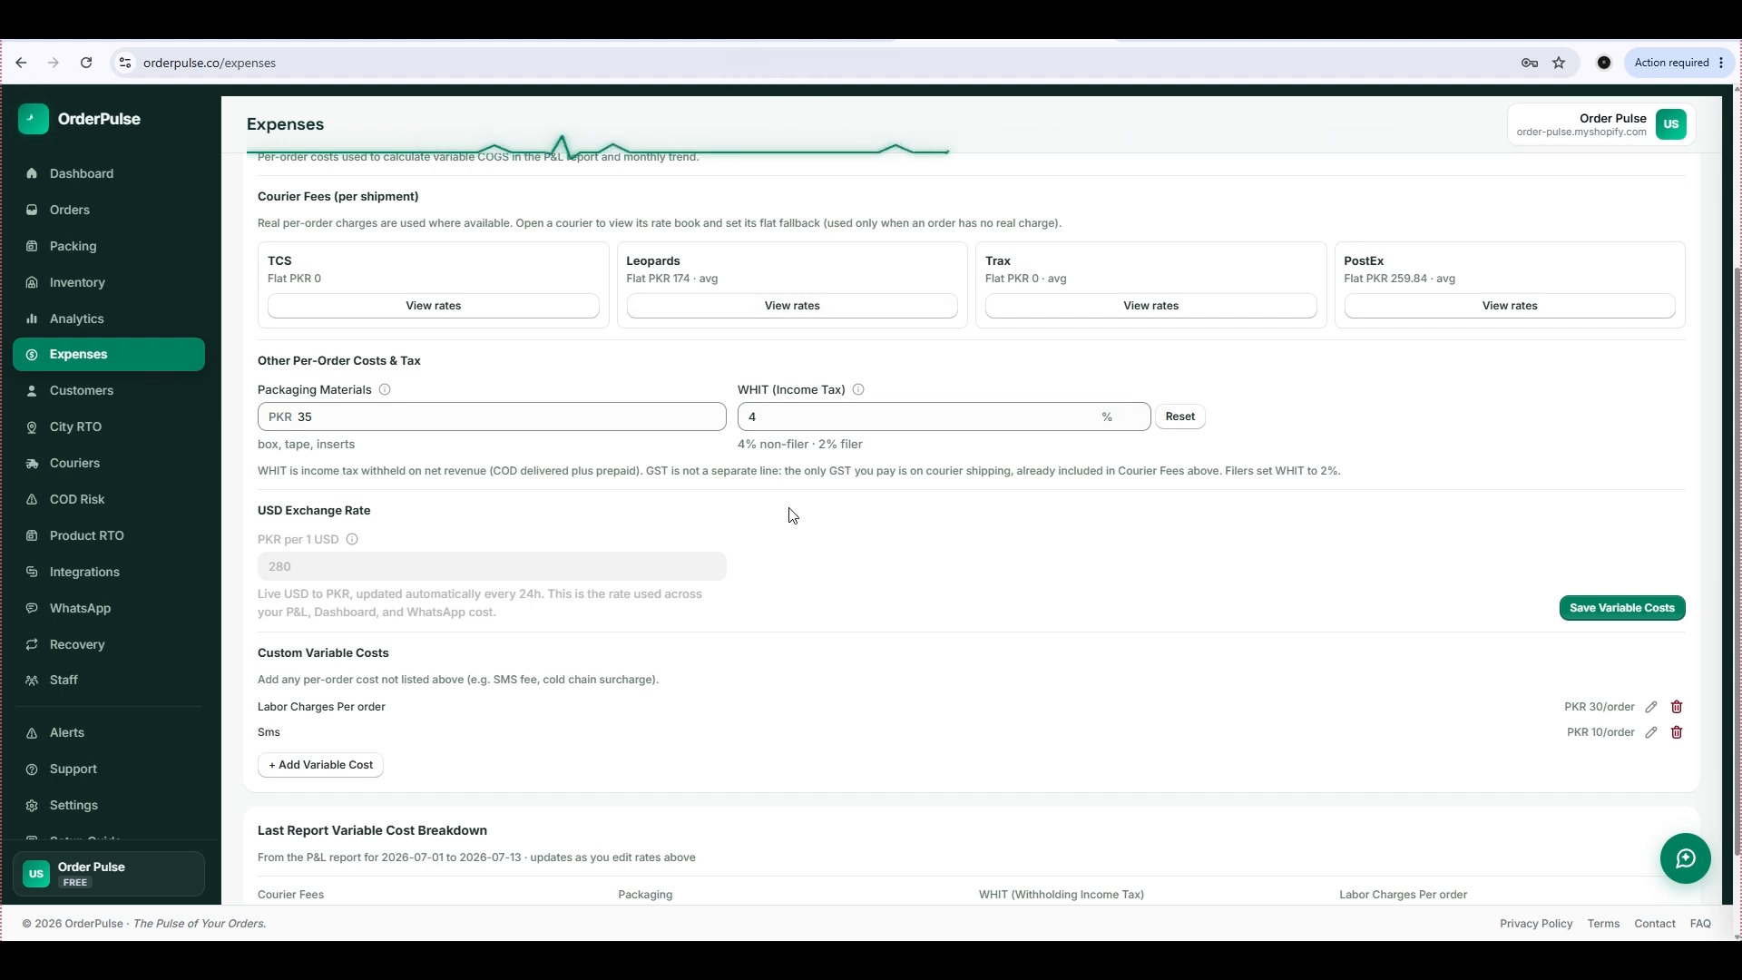
Open the employee expenses and examine the Add Employee form, including its salary amount.
scroll(789, 515, up, 3)
click(705, 331)
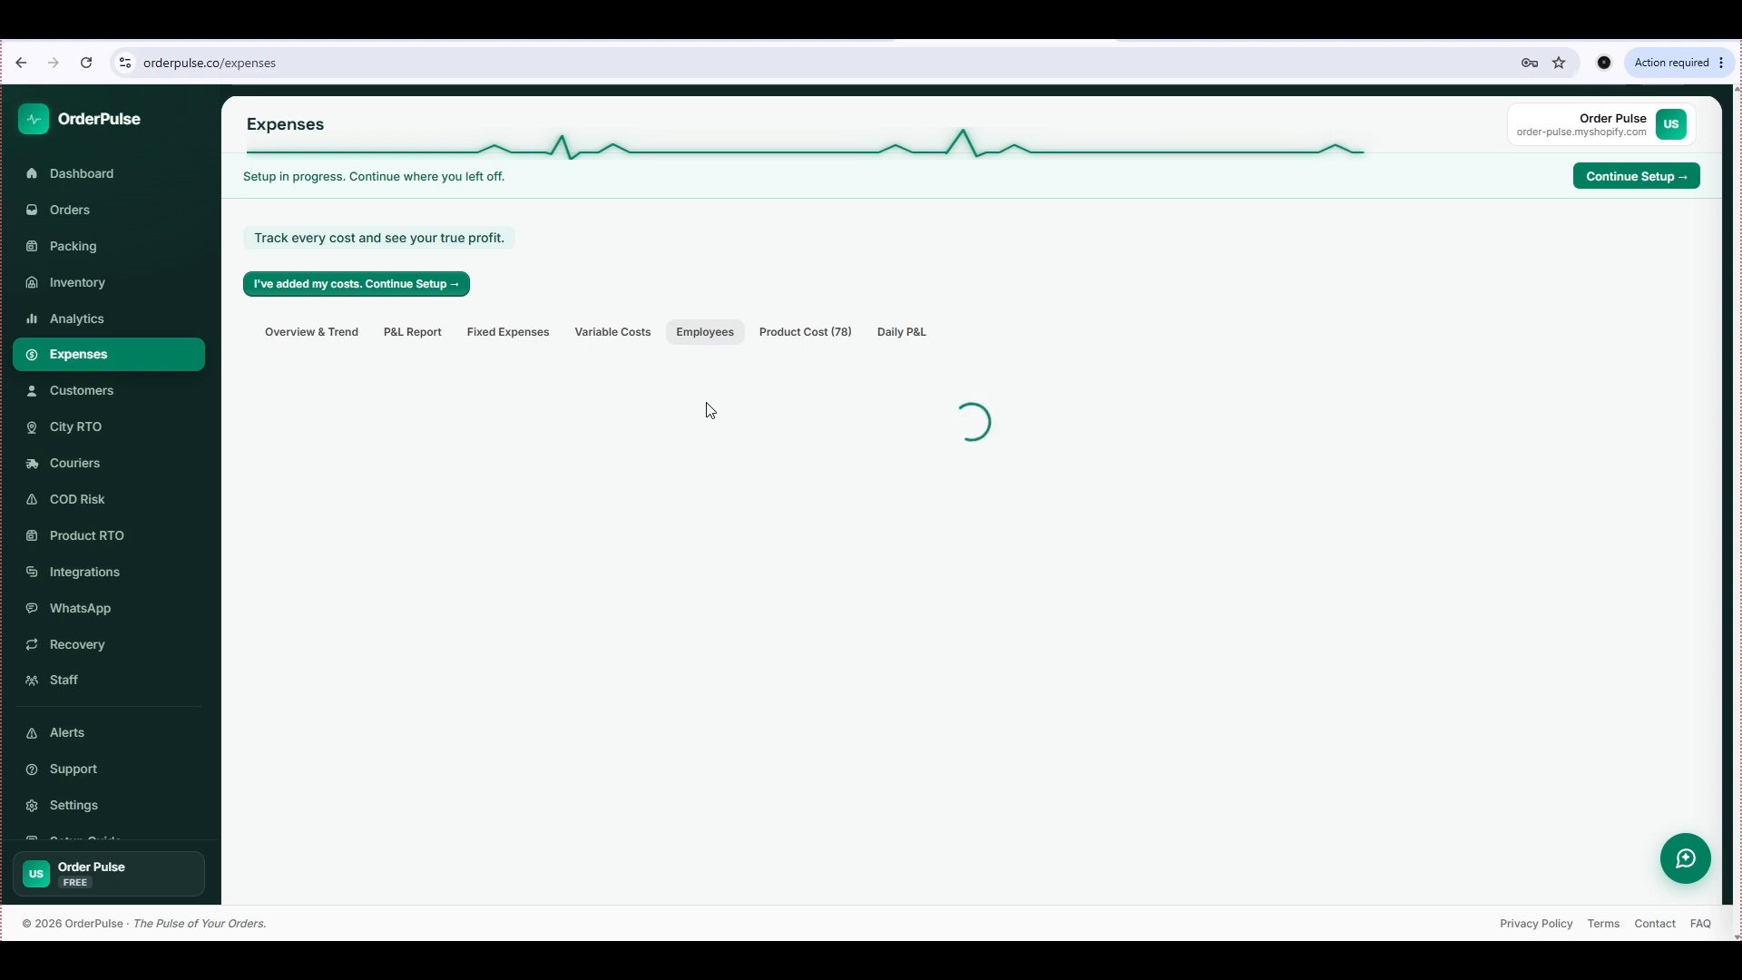
scroll(690, 490, down, 1)
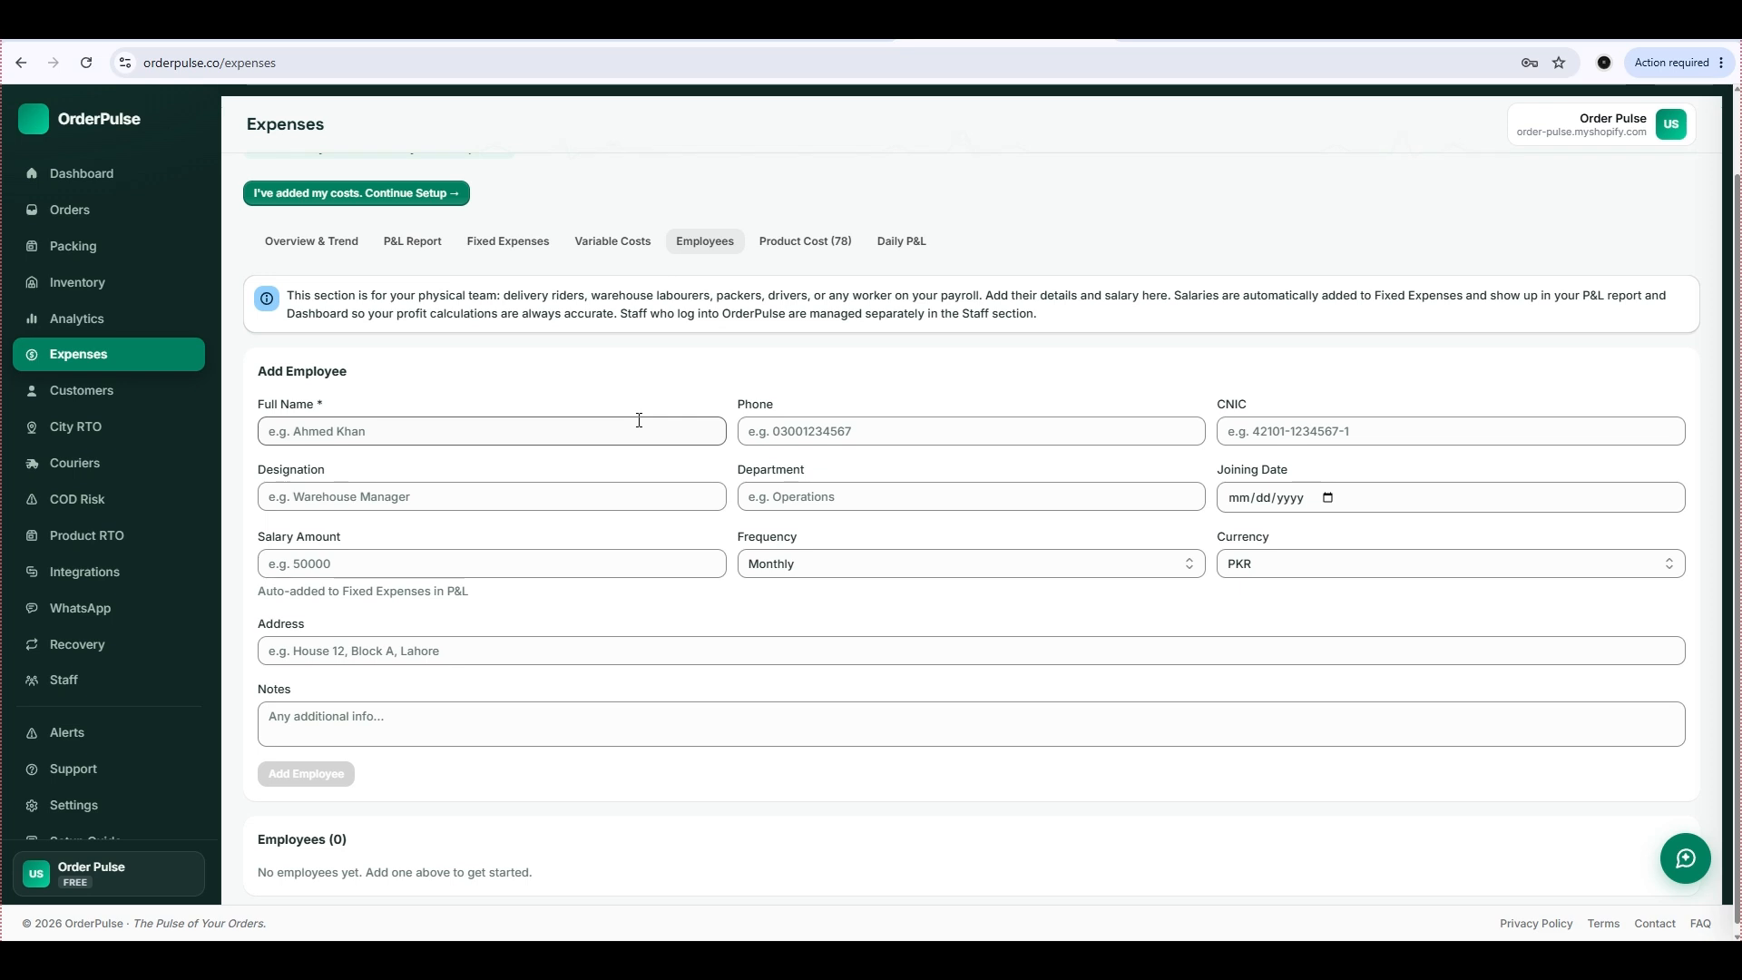
click(333, 570)
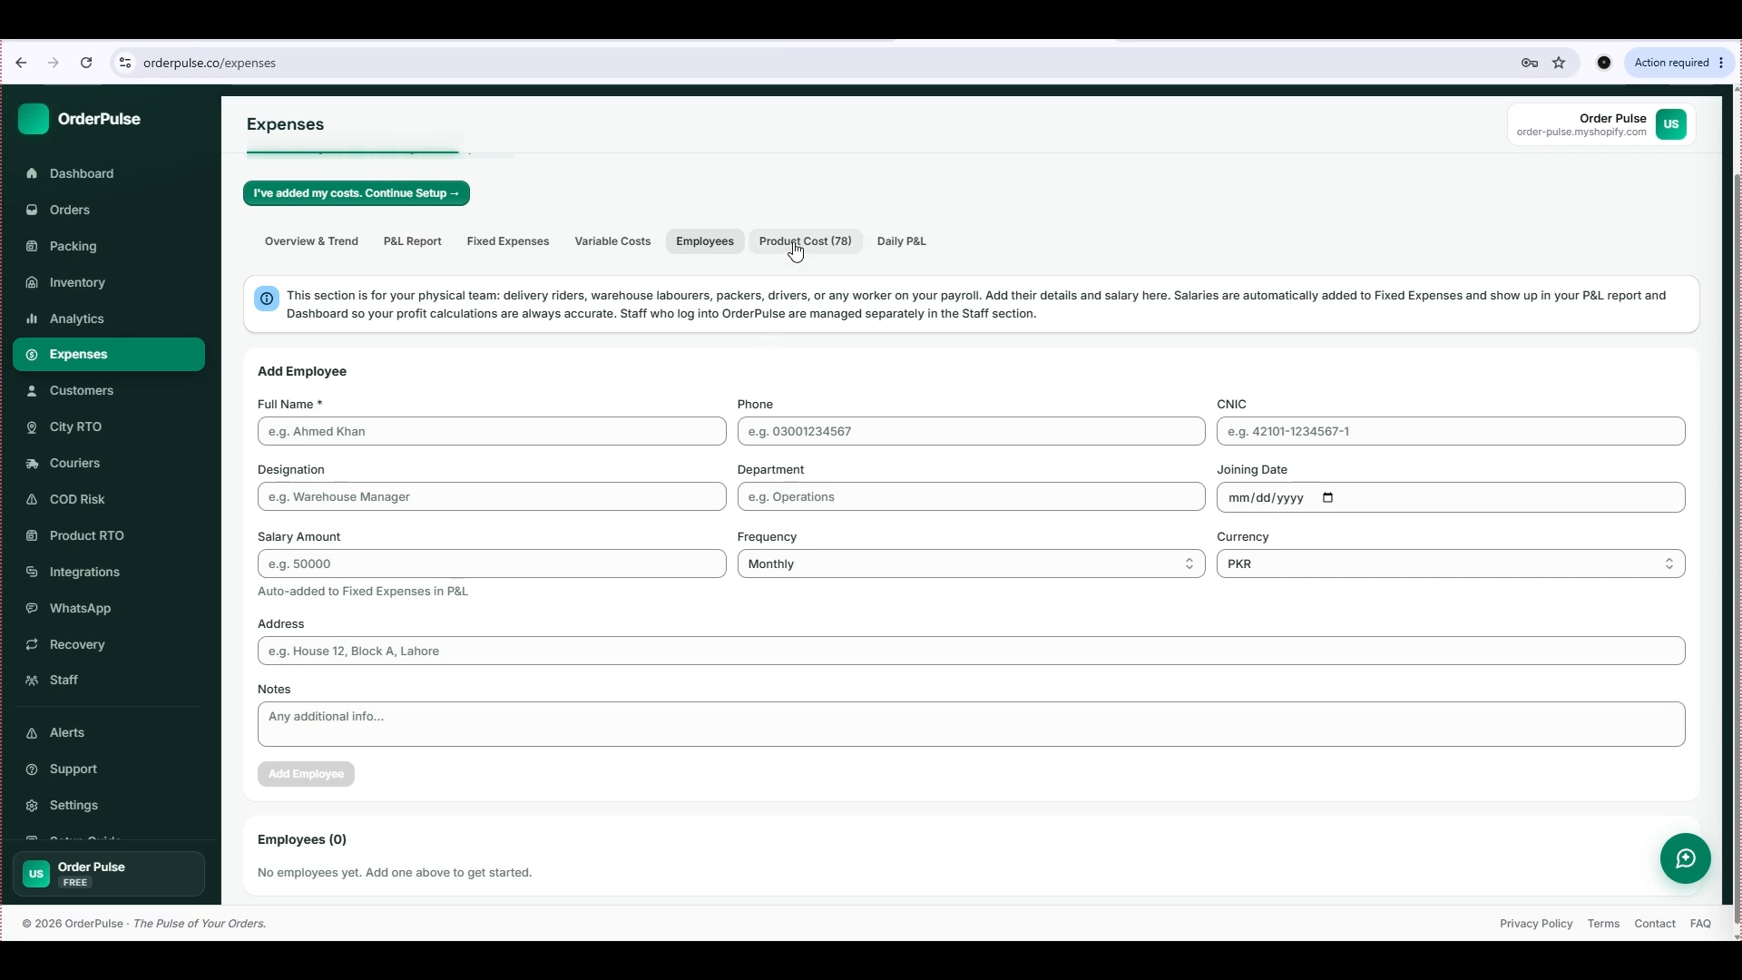
Open the product costs and look through the products from orders down to the form for products not in orders yet.
click(799, 252)
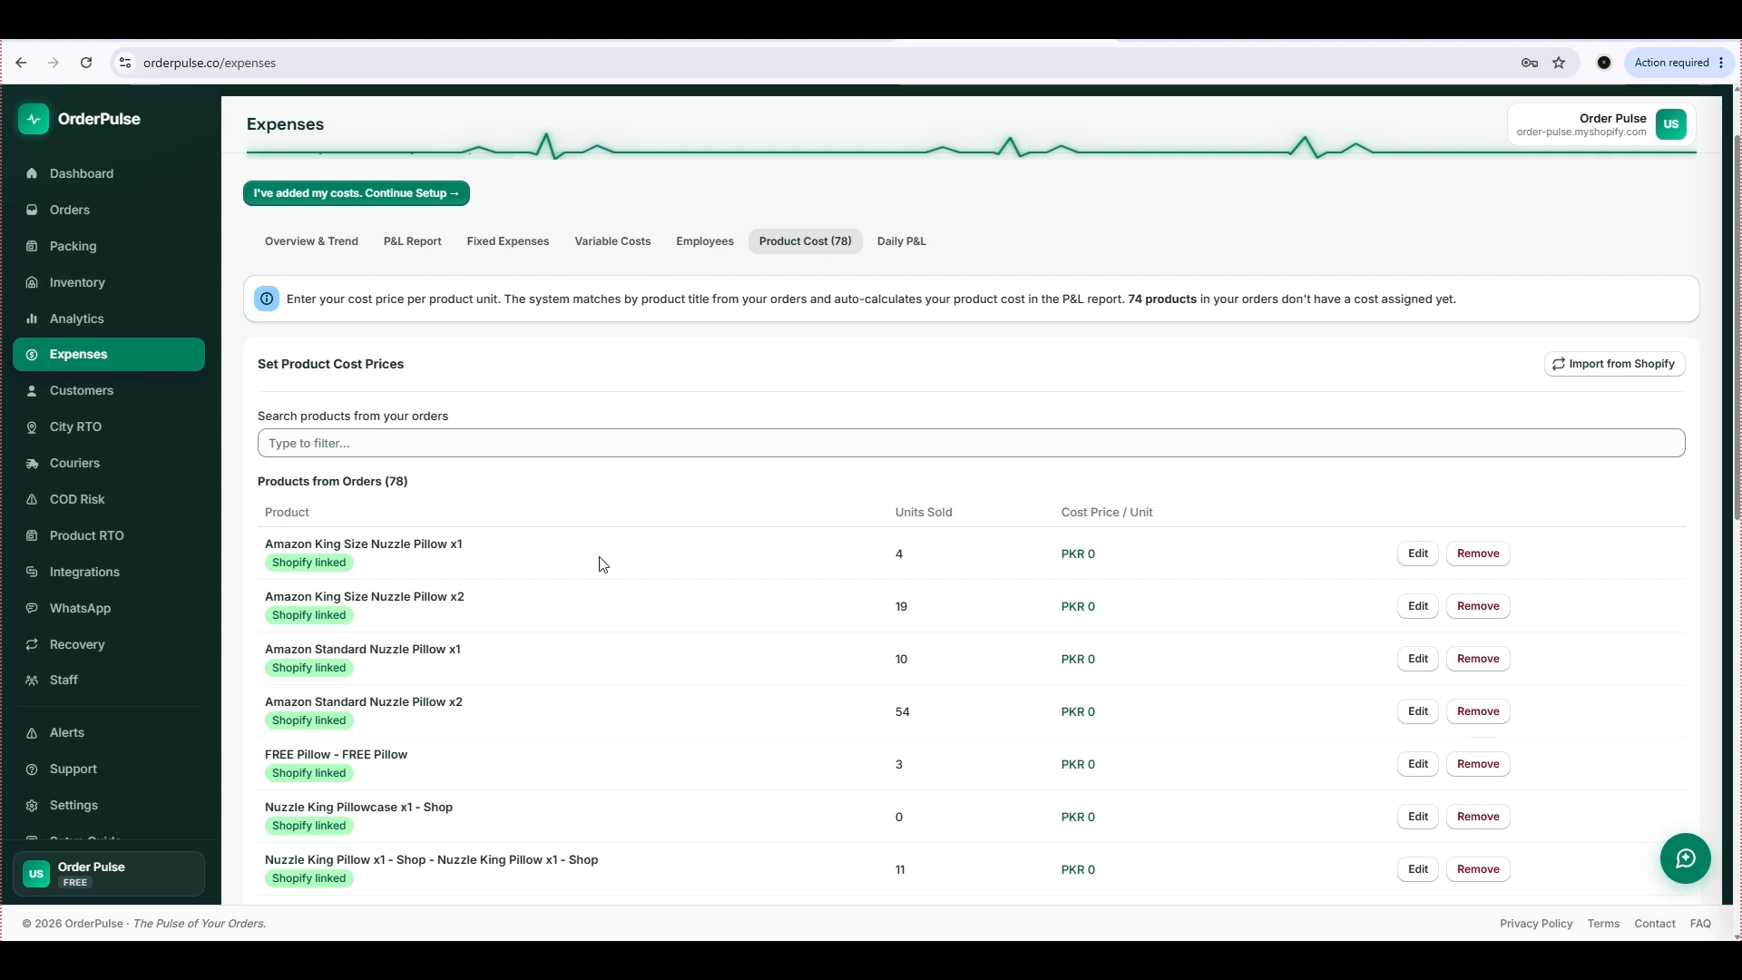
scroll(603, 563, down, 1)
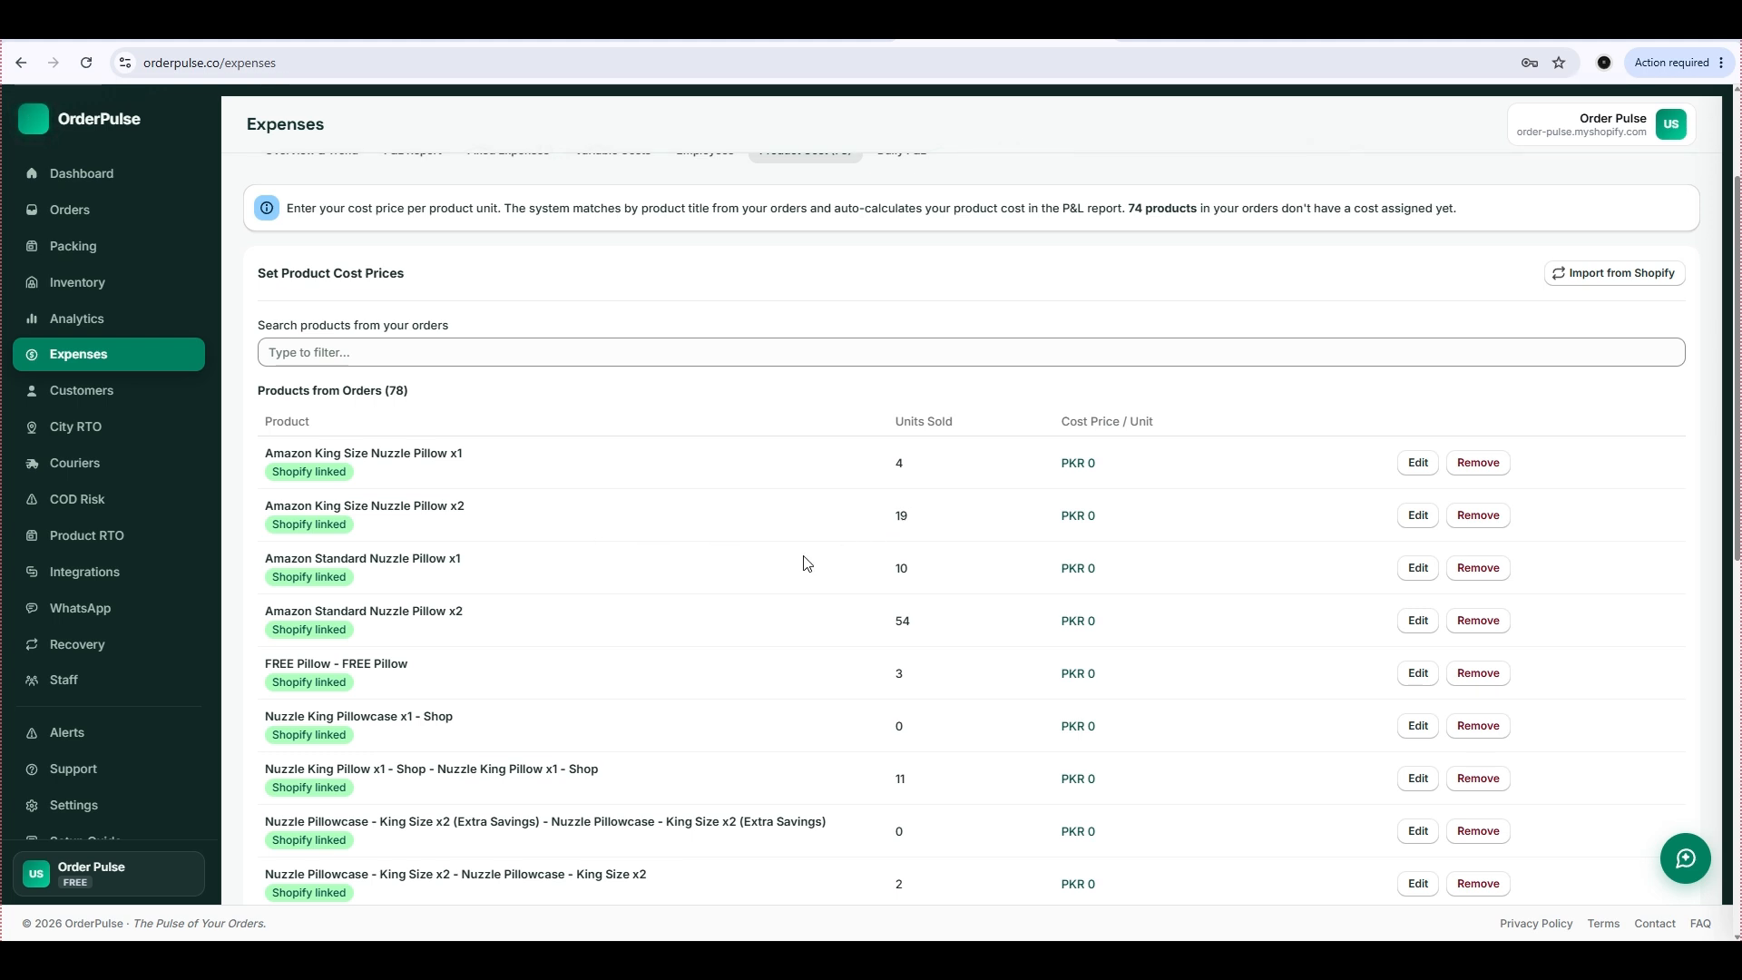
scroll(1017, 535, down, 6)
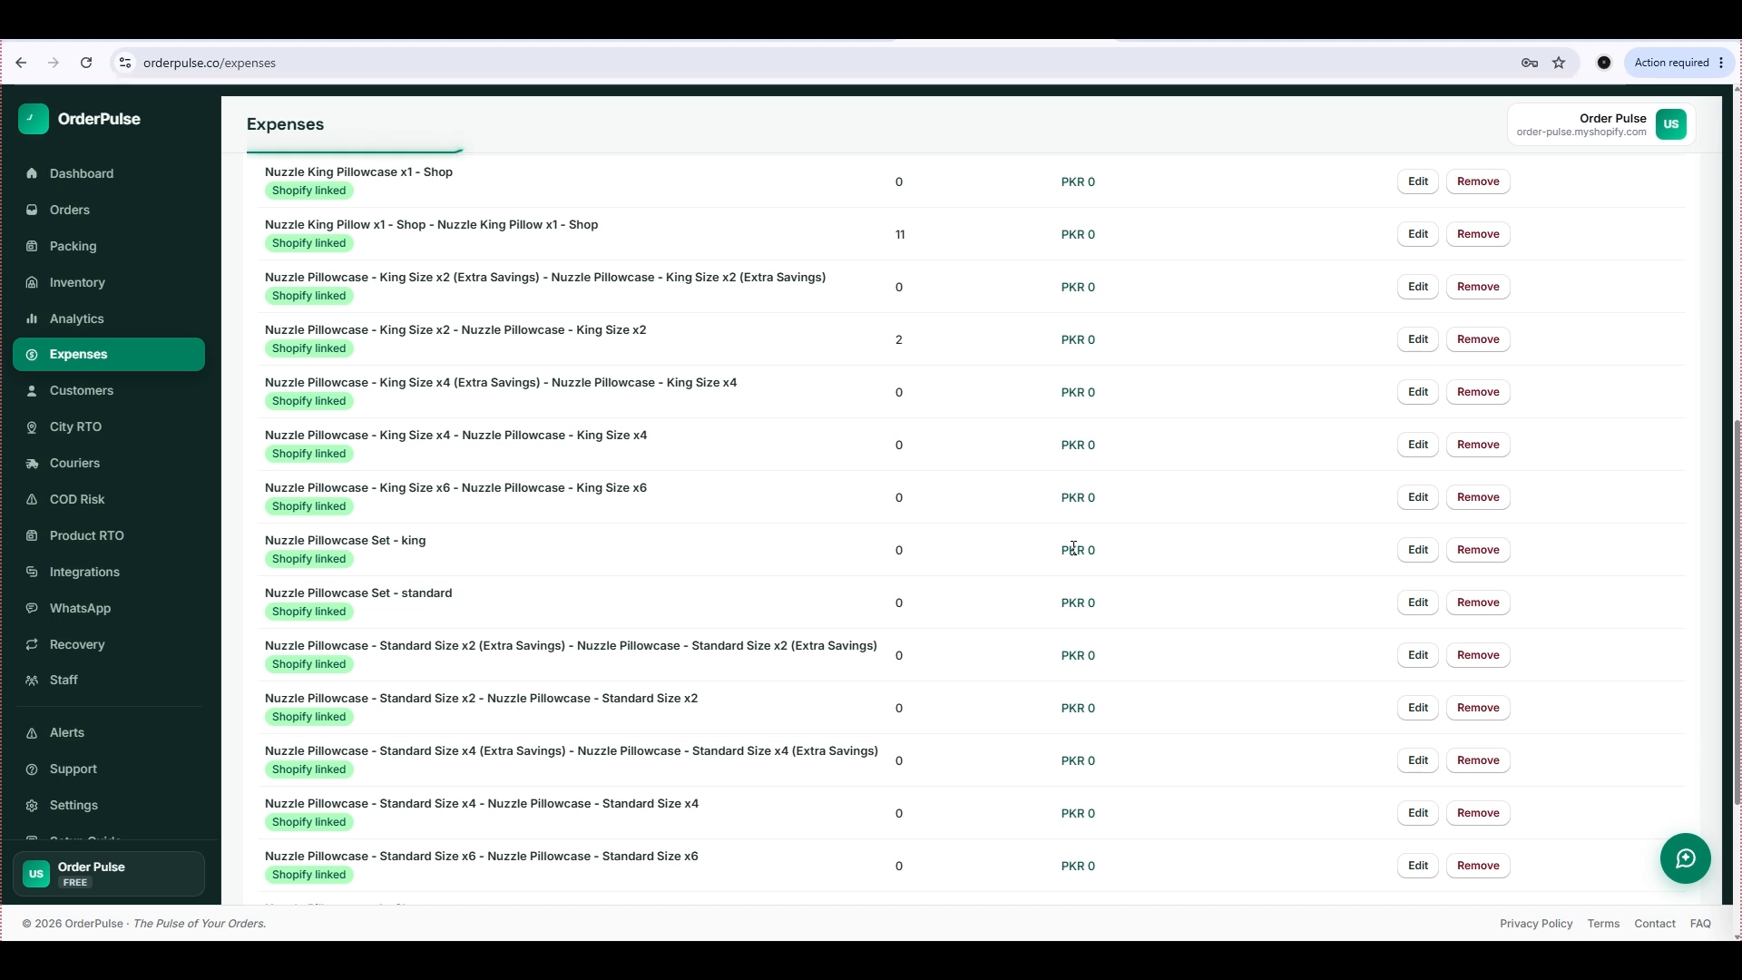
scroll(1073, 550, up, 3)
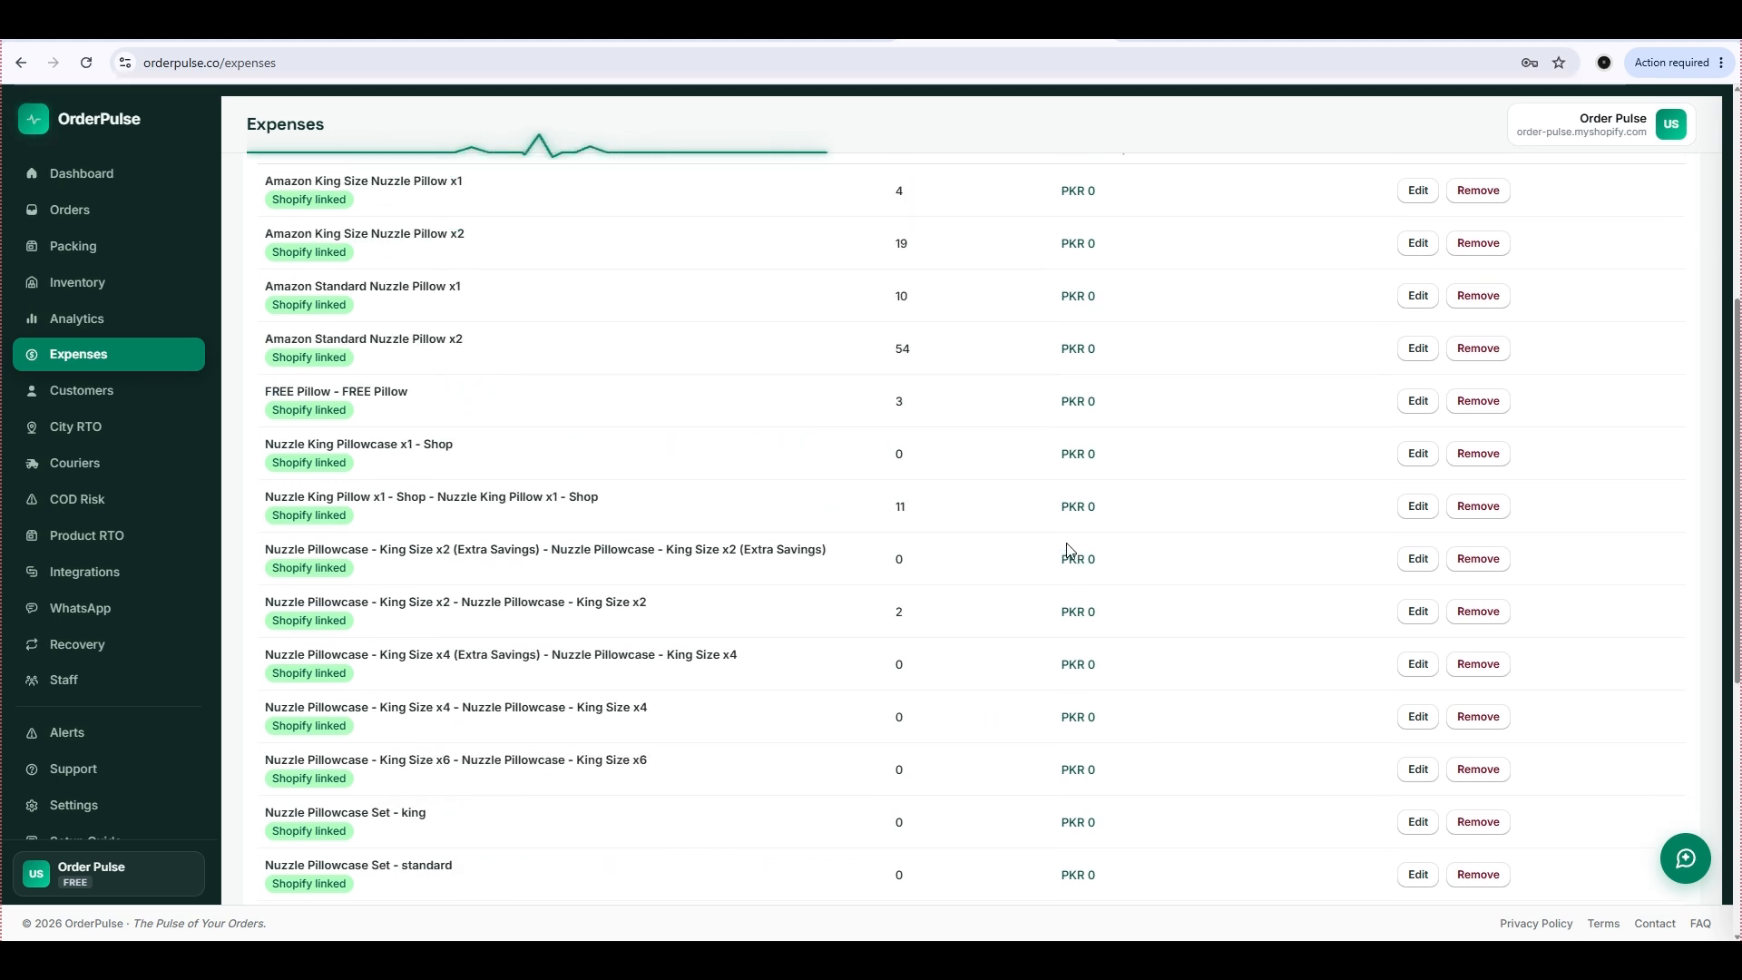
scroll(1074, 554, down, 6)
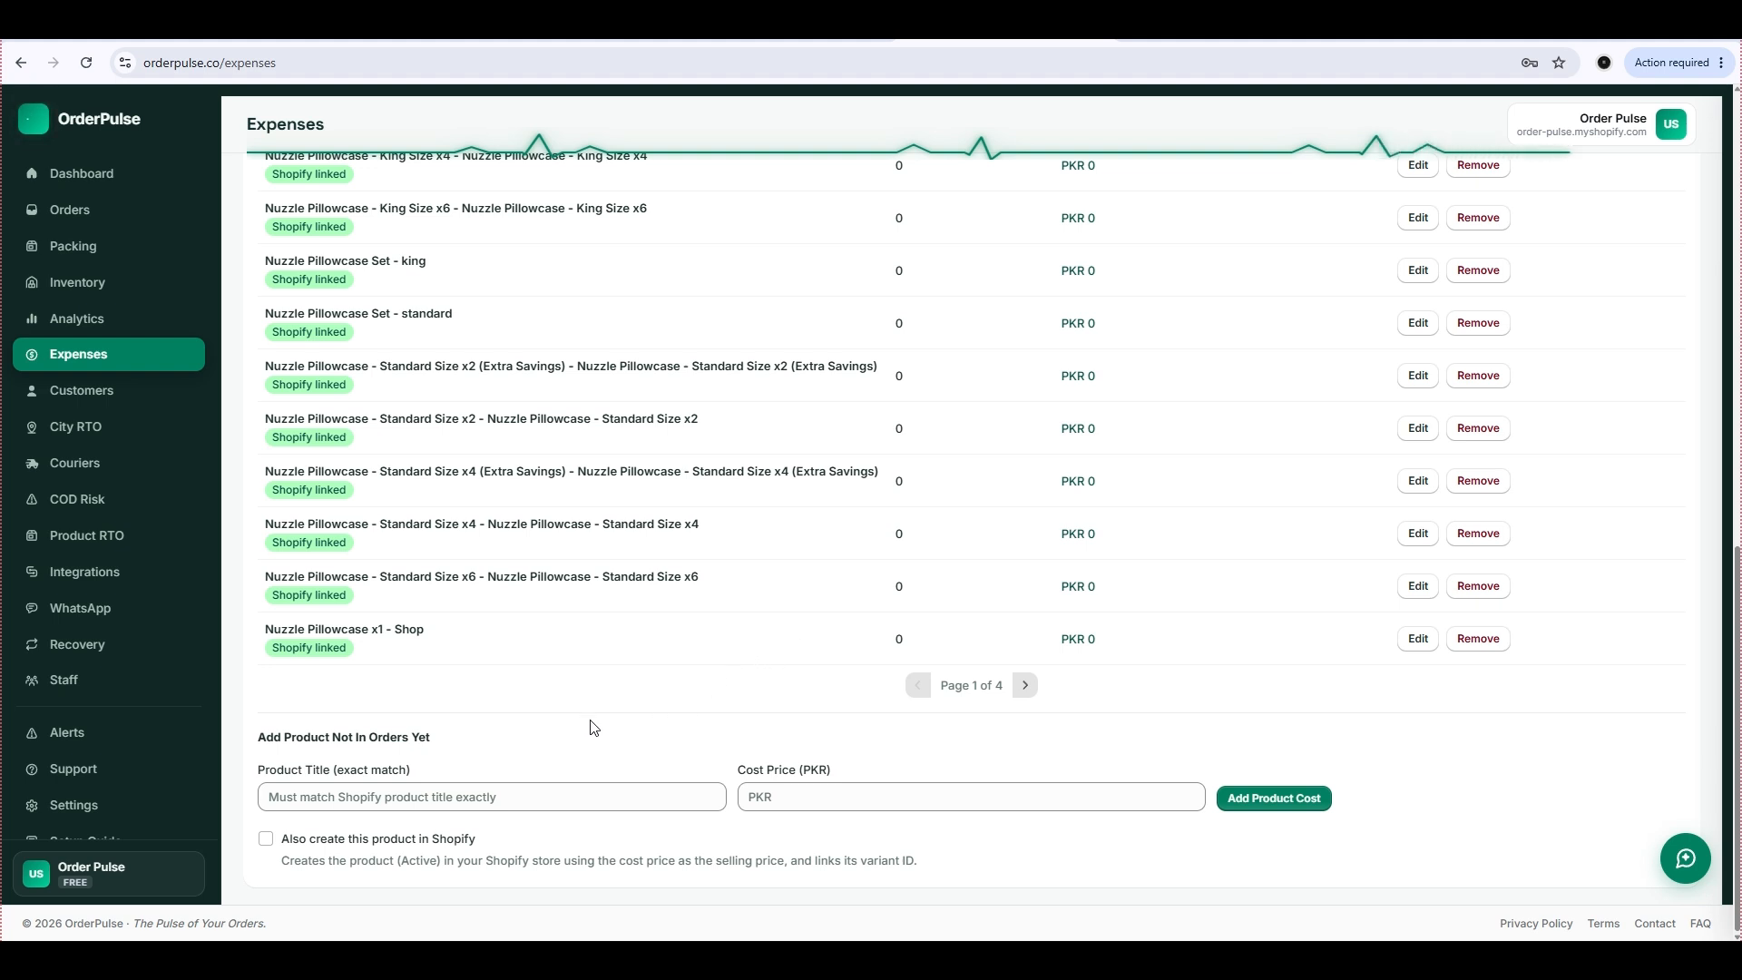
Add a product cost for "Pillow Case Blue Version" with a cost price of PKR 1400.
click(449, 798)
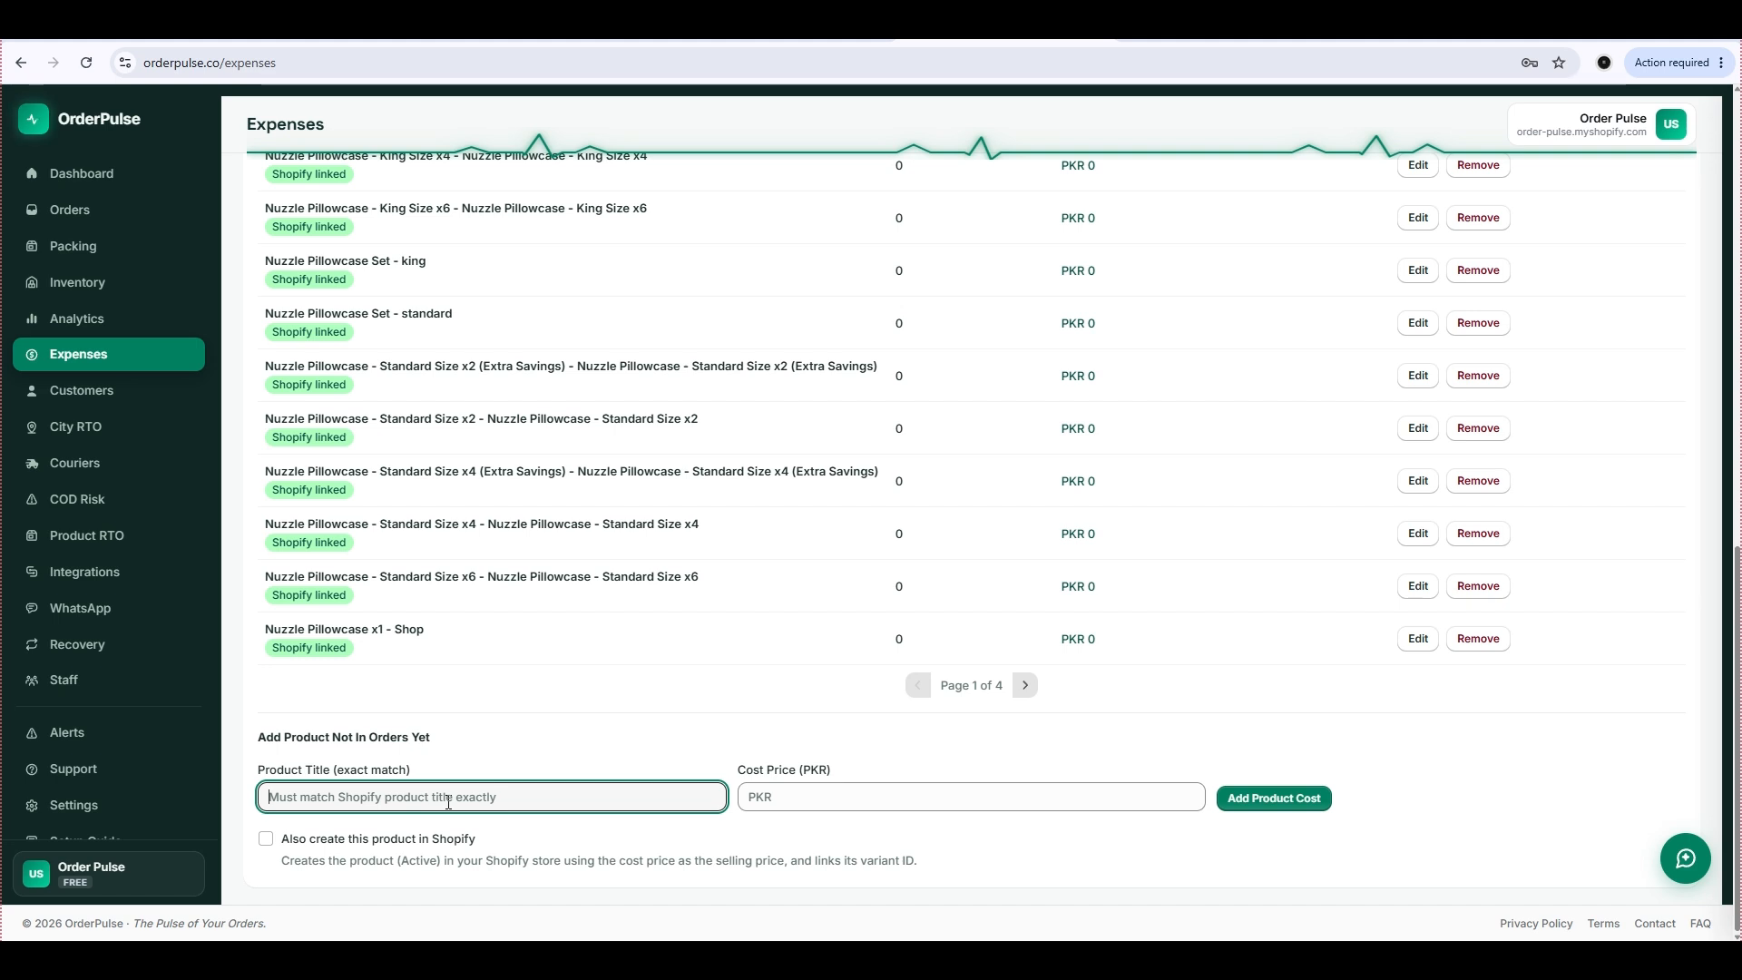
text(Pill)
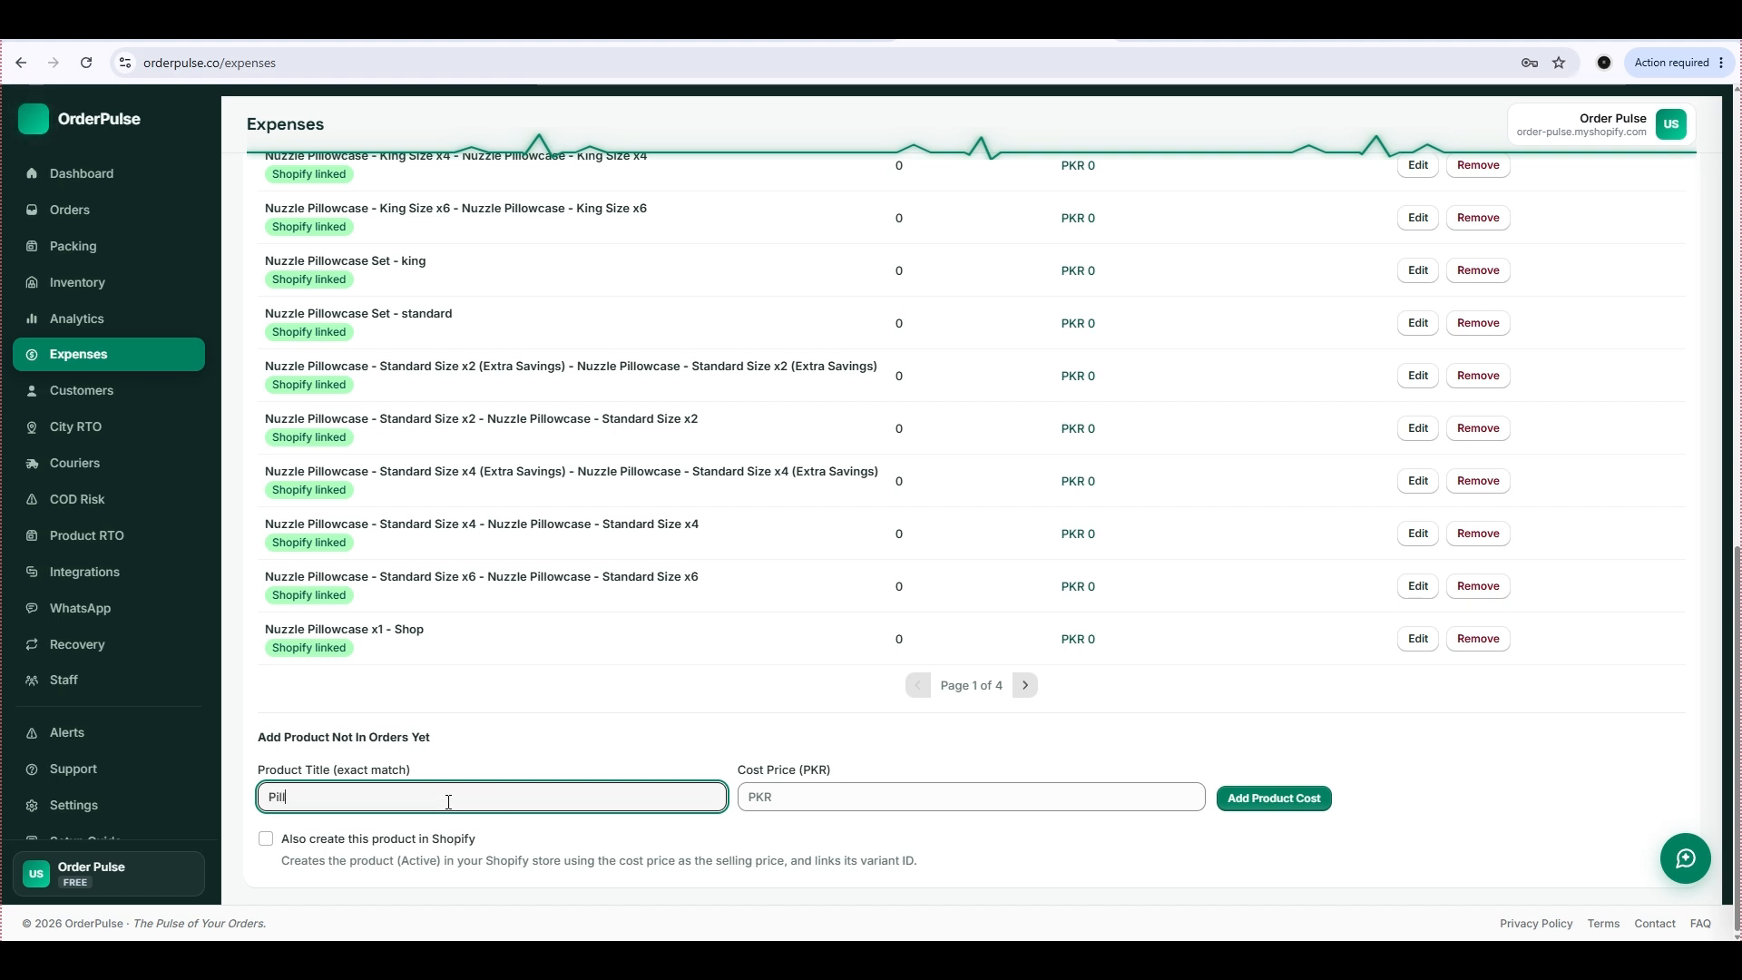
text(ow Case Blue)
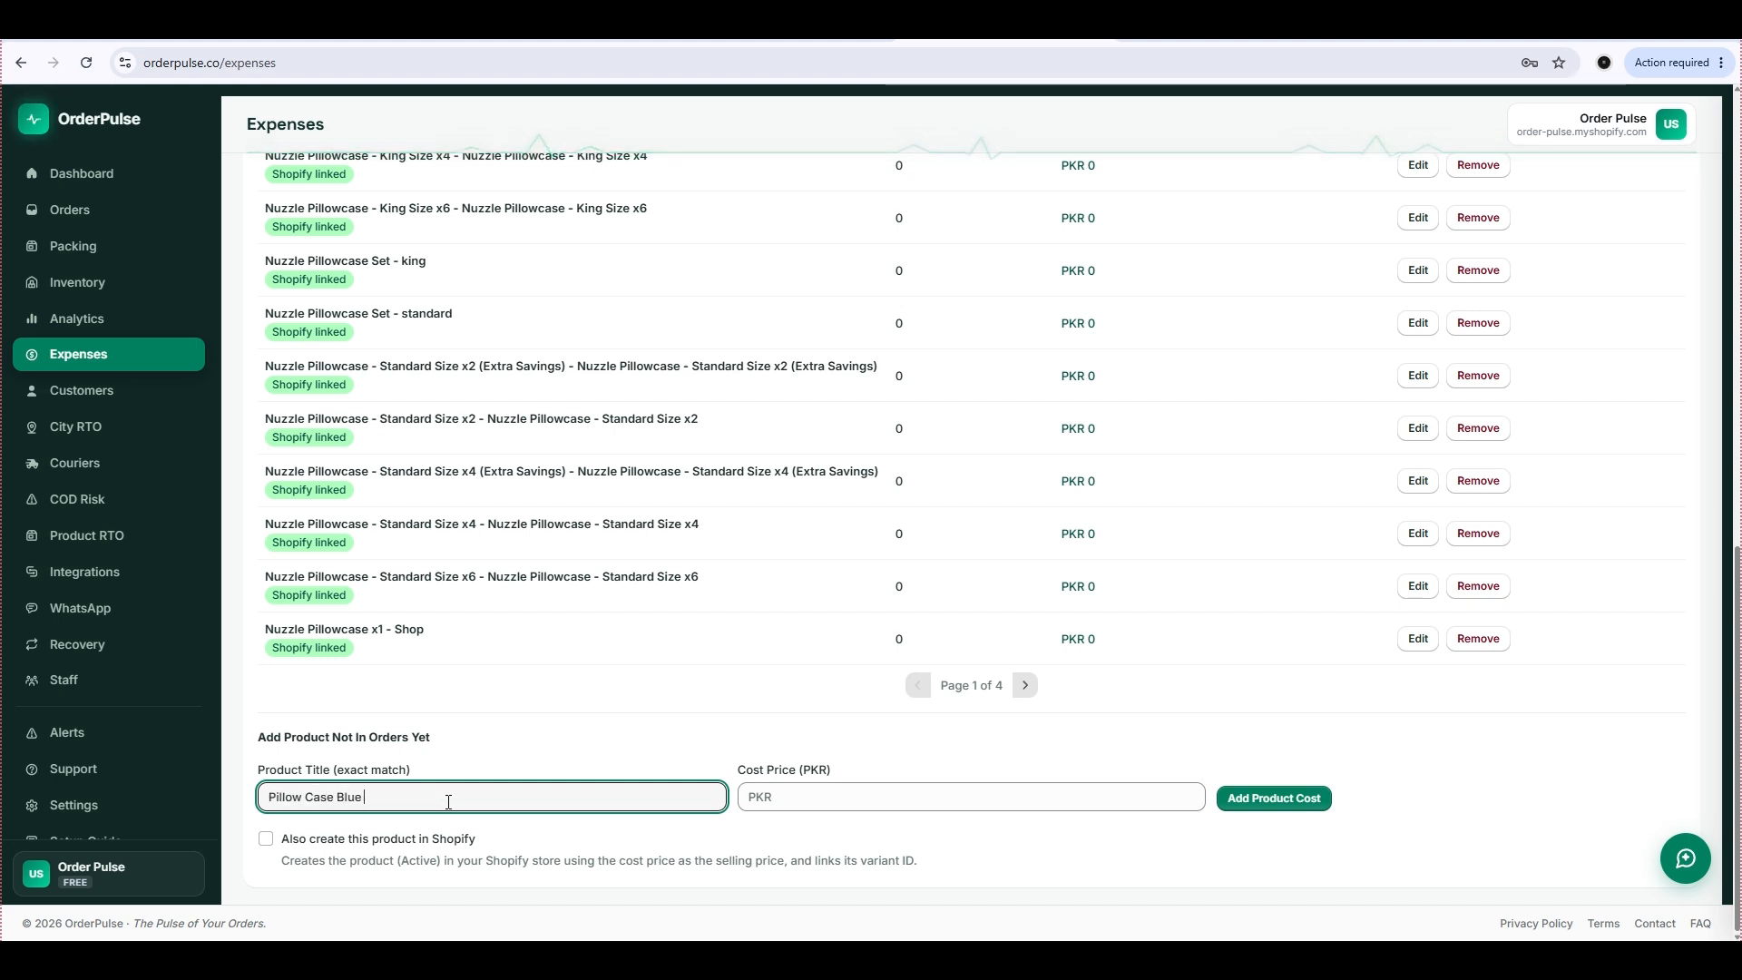
text( Versions)
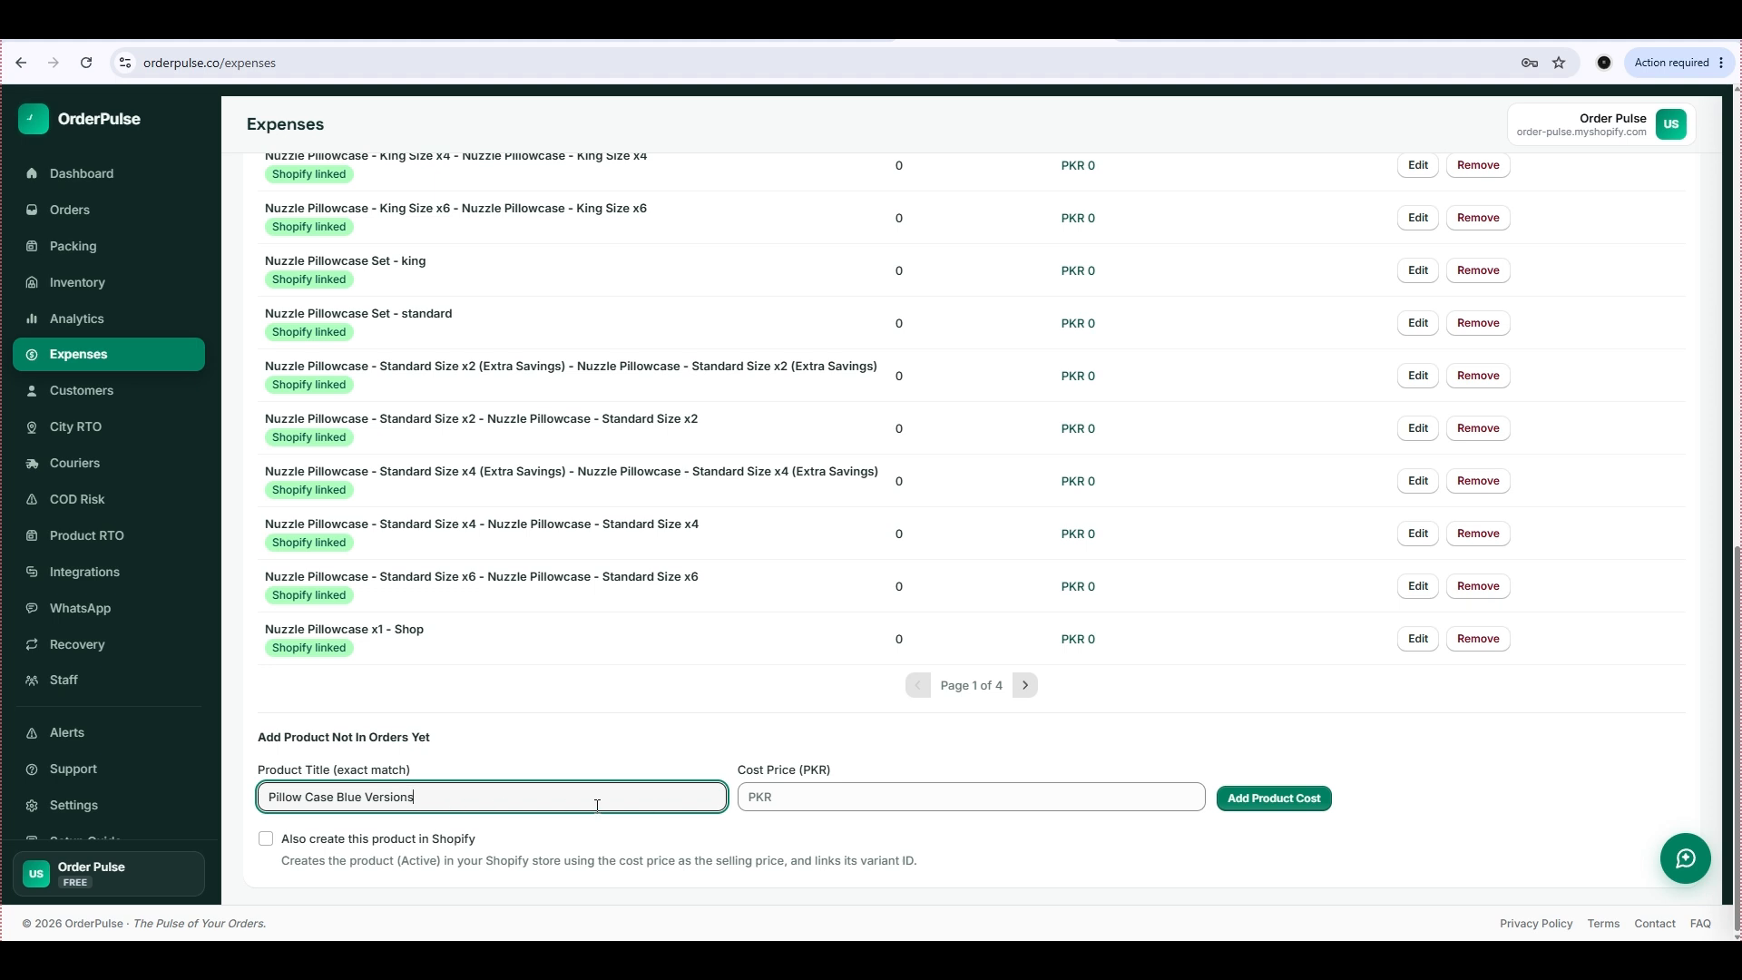
key(BackSpace)
click(798, 807)
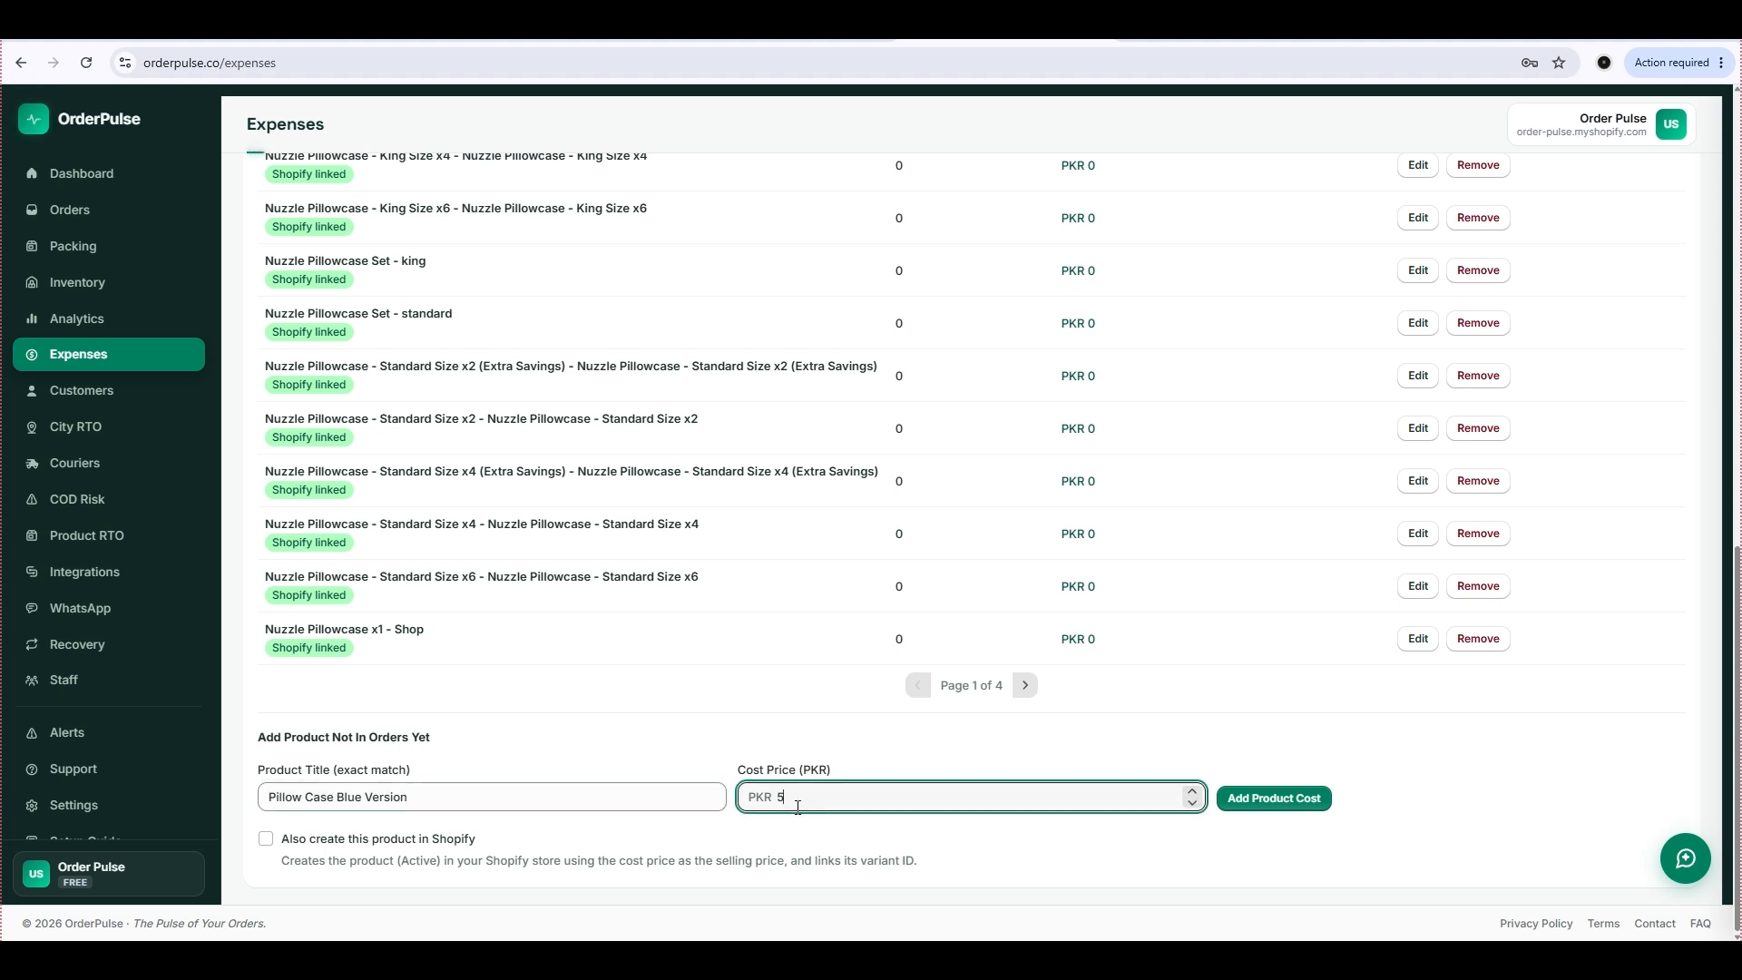
text(1400)
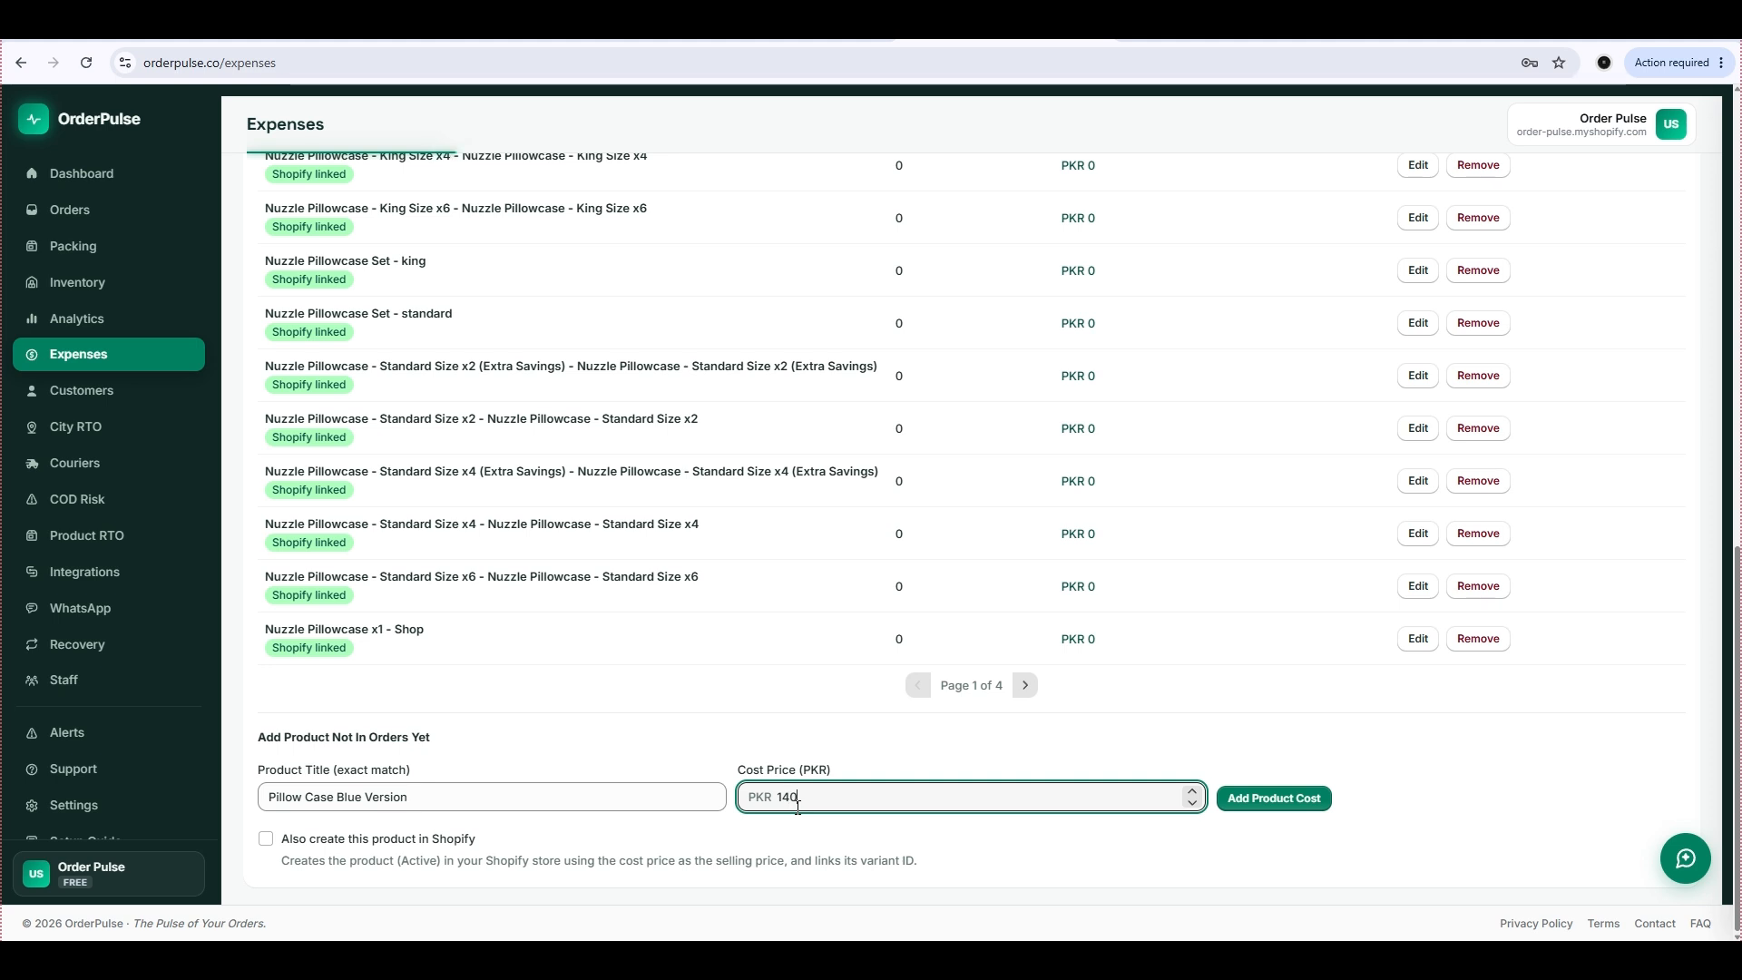
click(1264, 807)
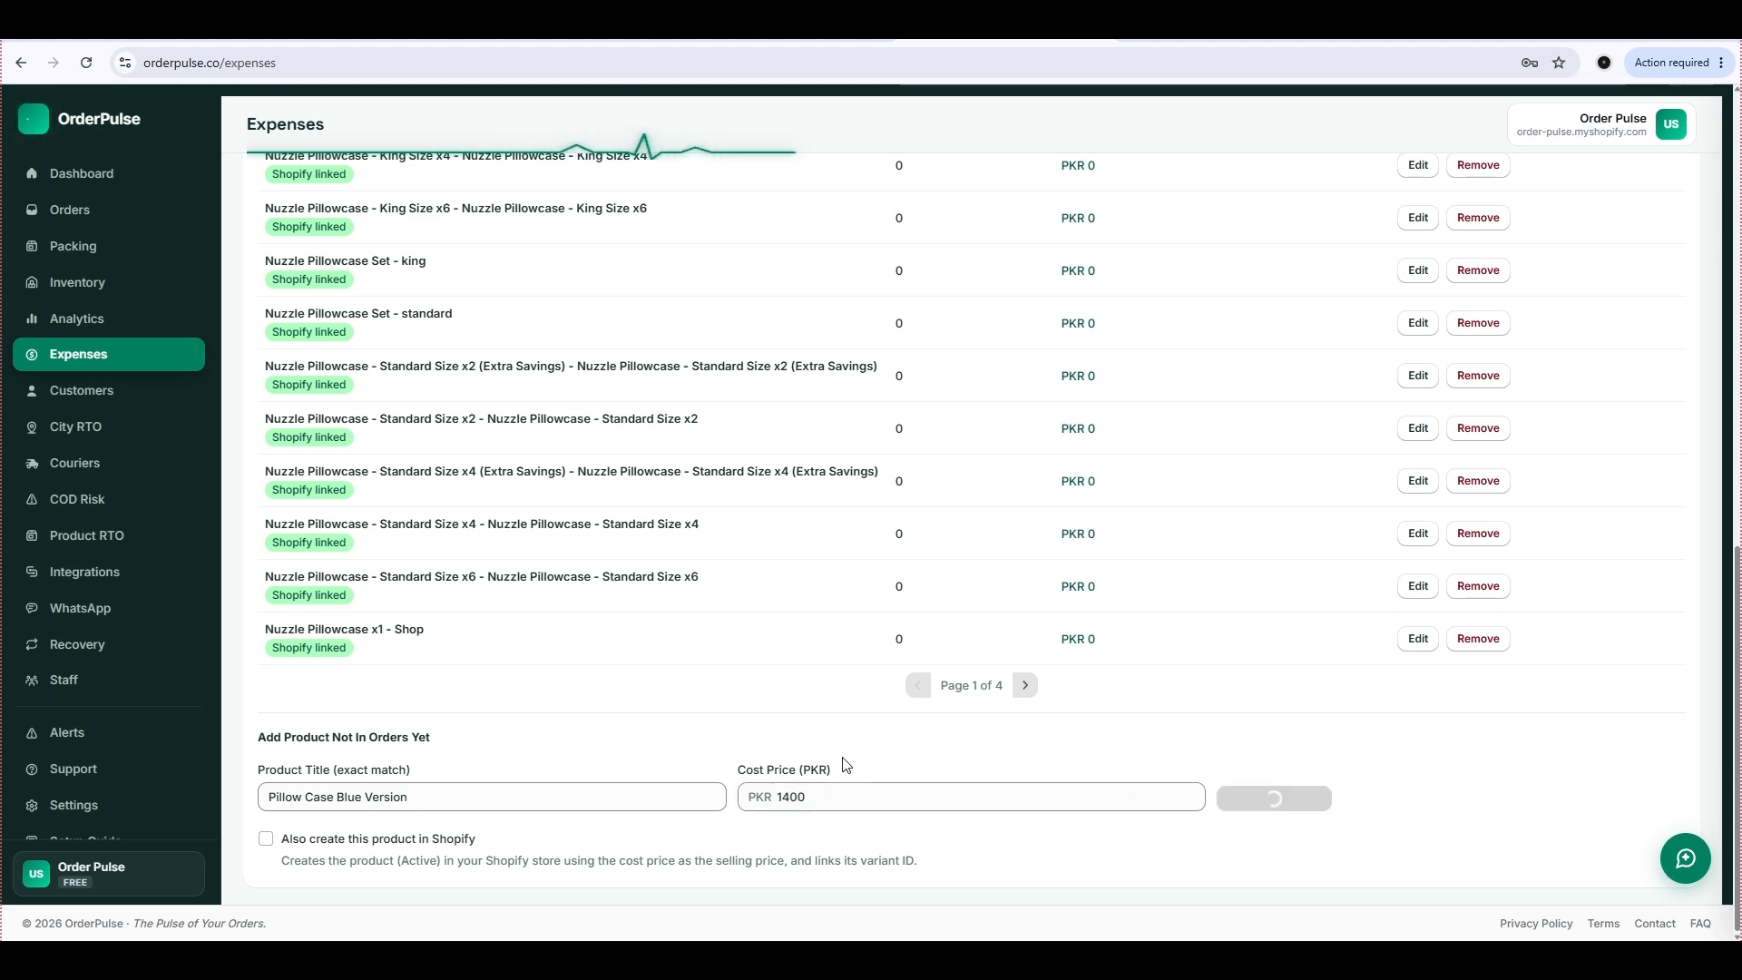
Try to find the added product by filtering the product costs for "pillowcase bl".
scroll(581, 717, up, 10)
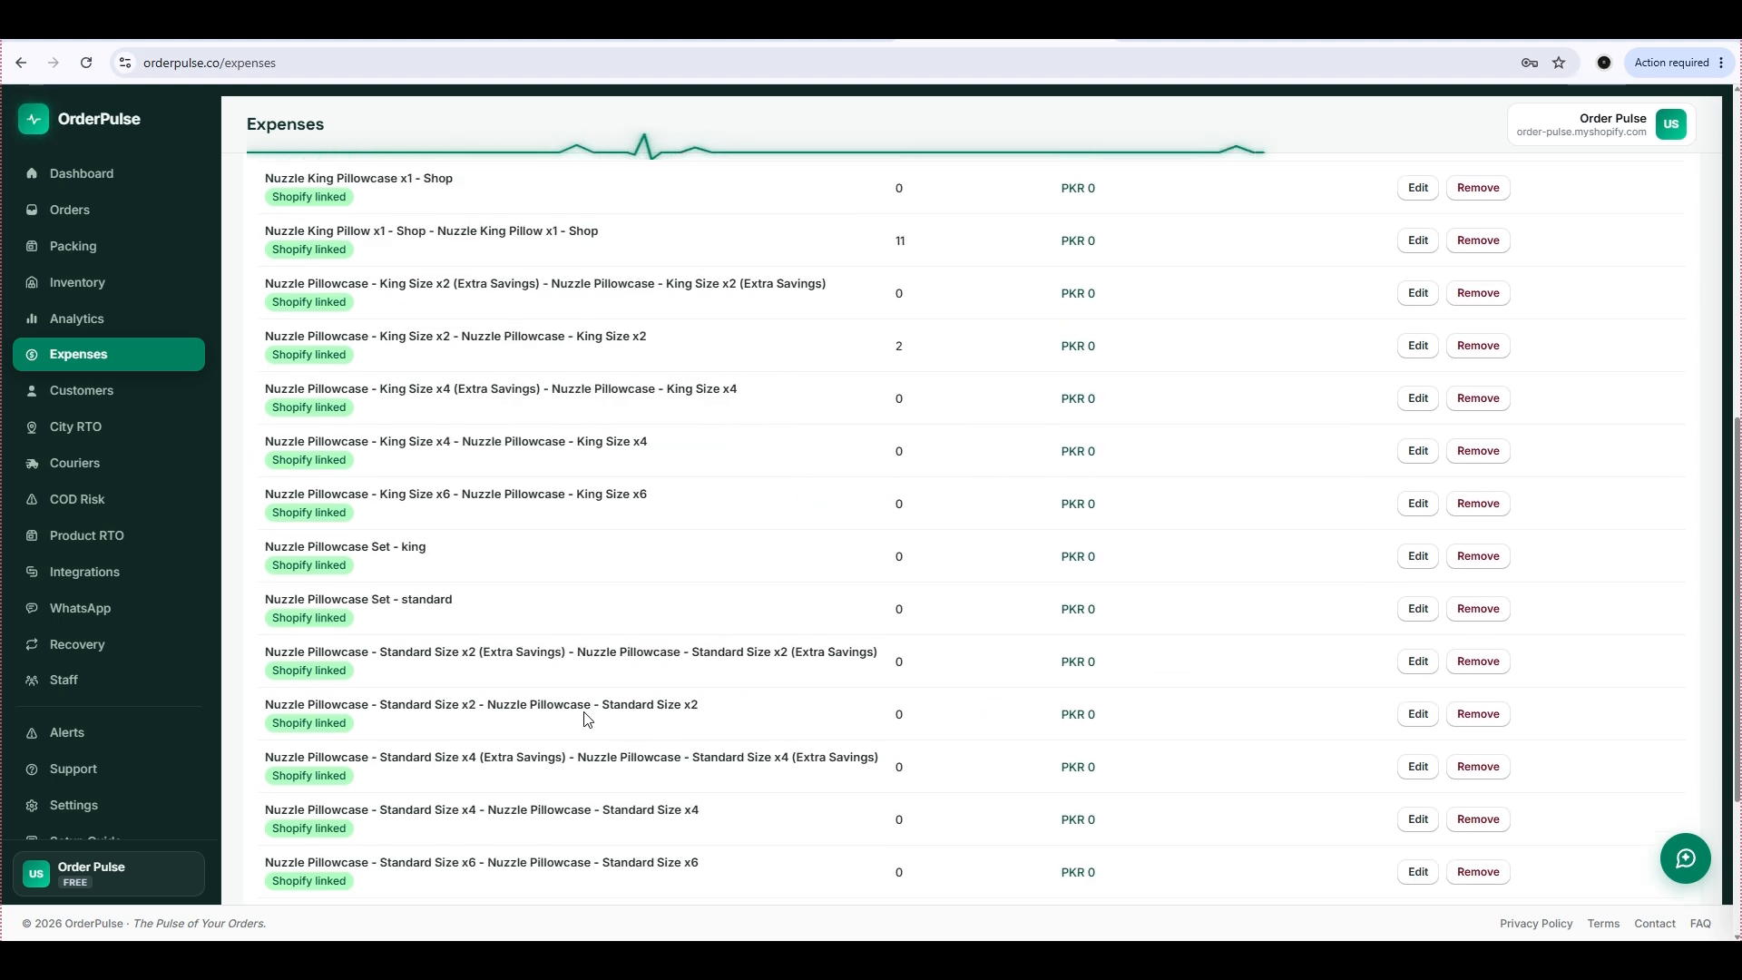
click(437, 432)
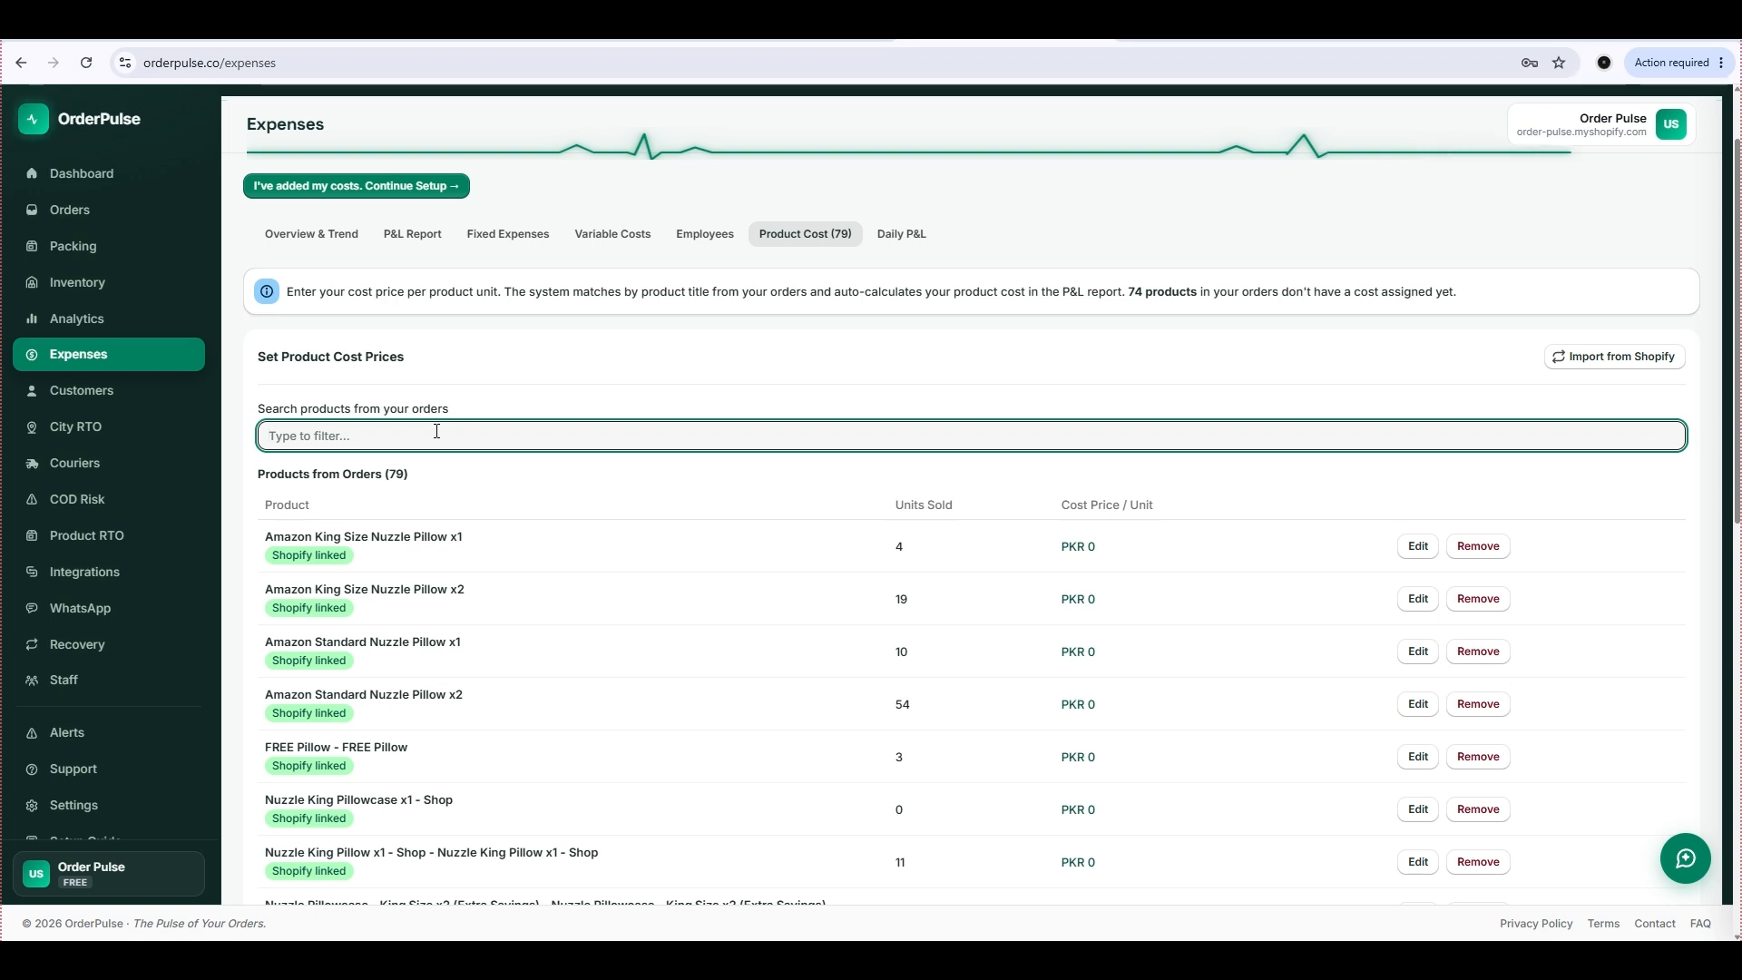
text(pillowe)
key(BackSpace)
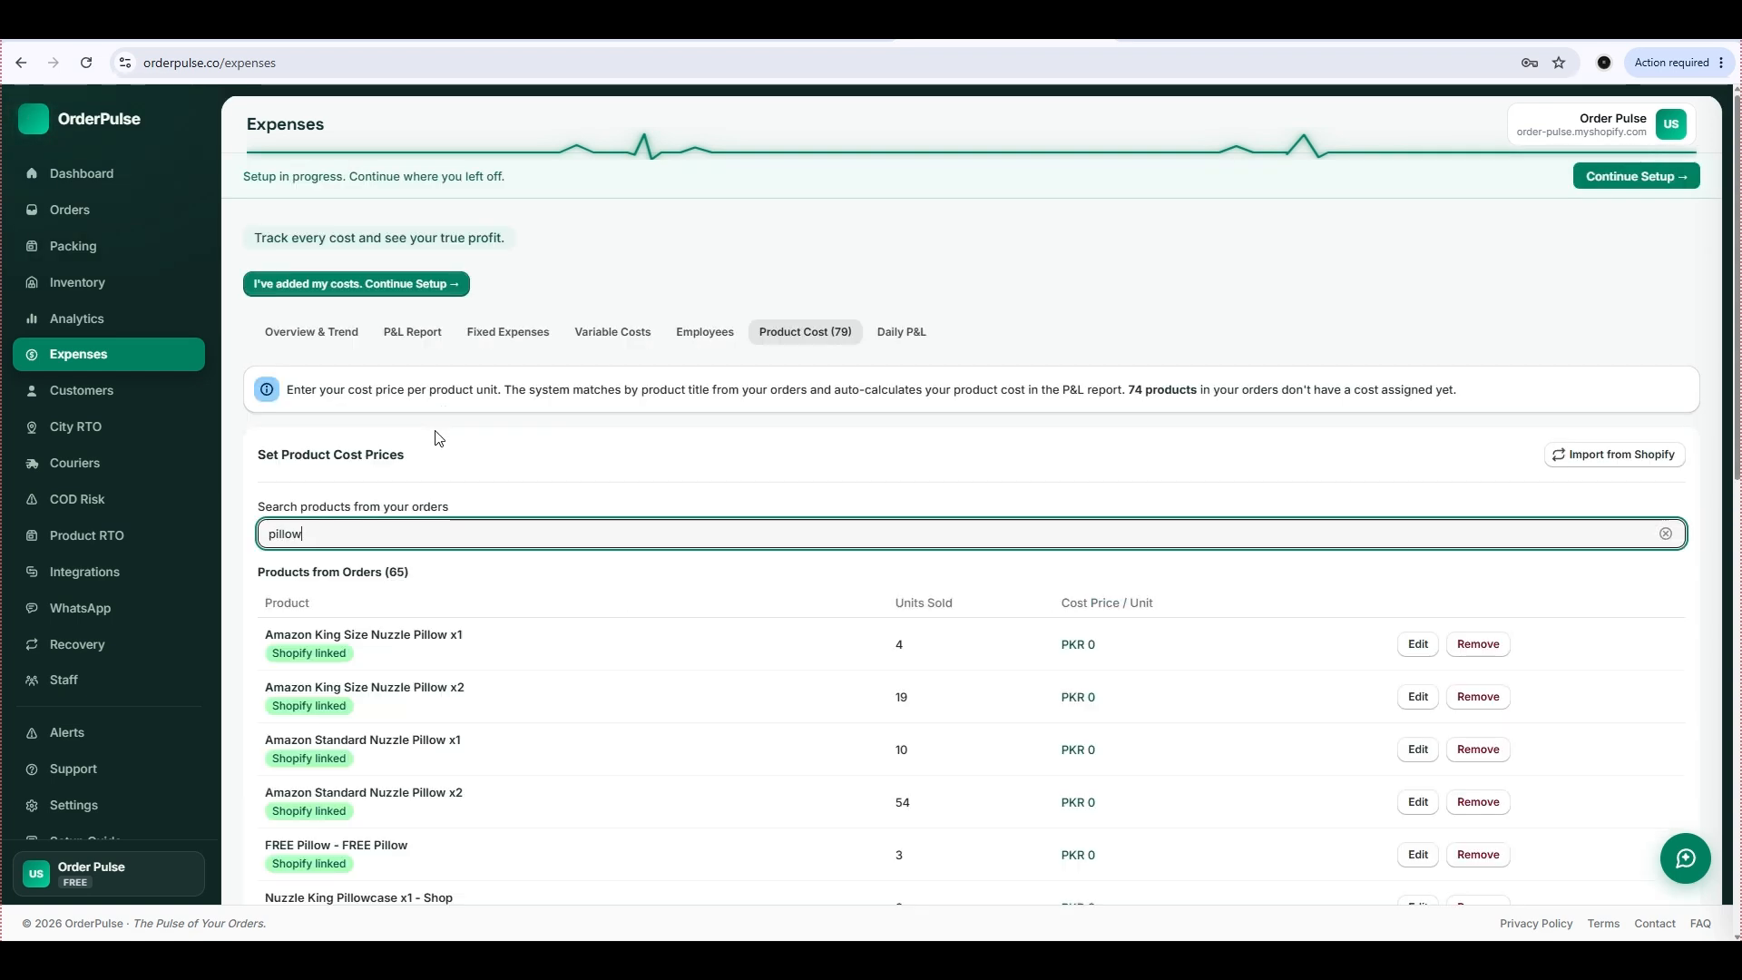
text(case )
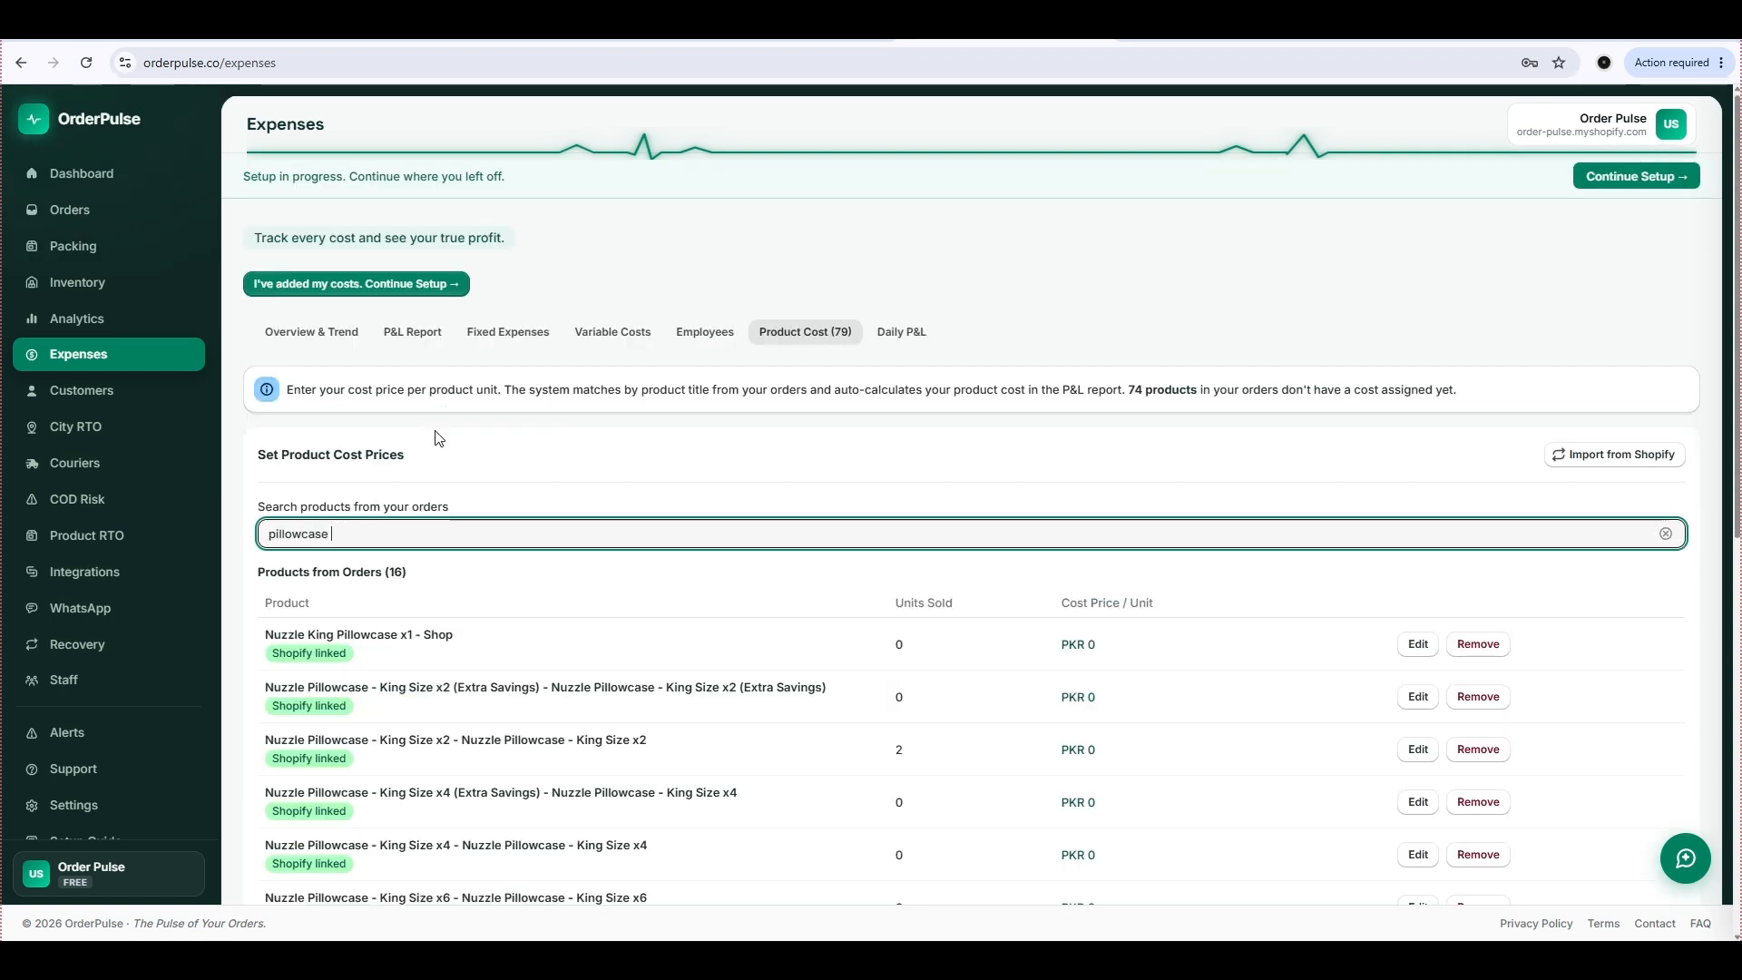
text(bl)
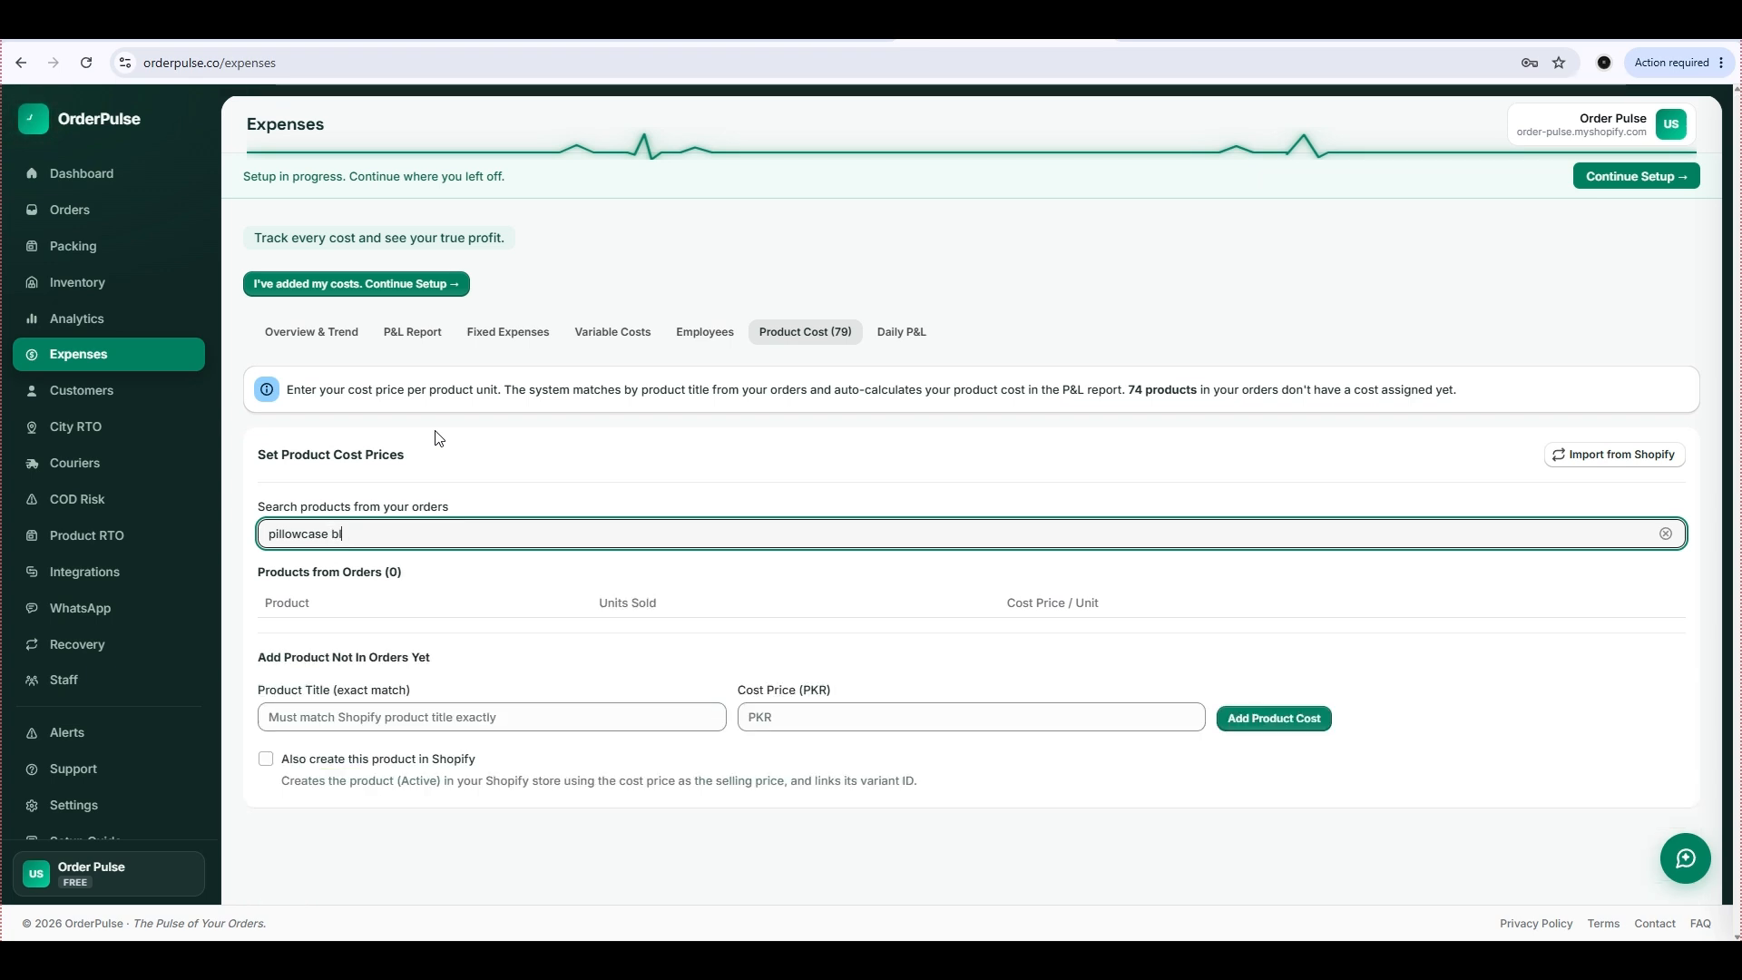
key(BackSpace)
key(BackSpace)
key(BackSpace)
key(BackSpace)
key(BackSpace)
key(BackSpace)
key(BackSpace)
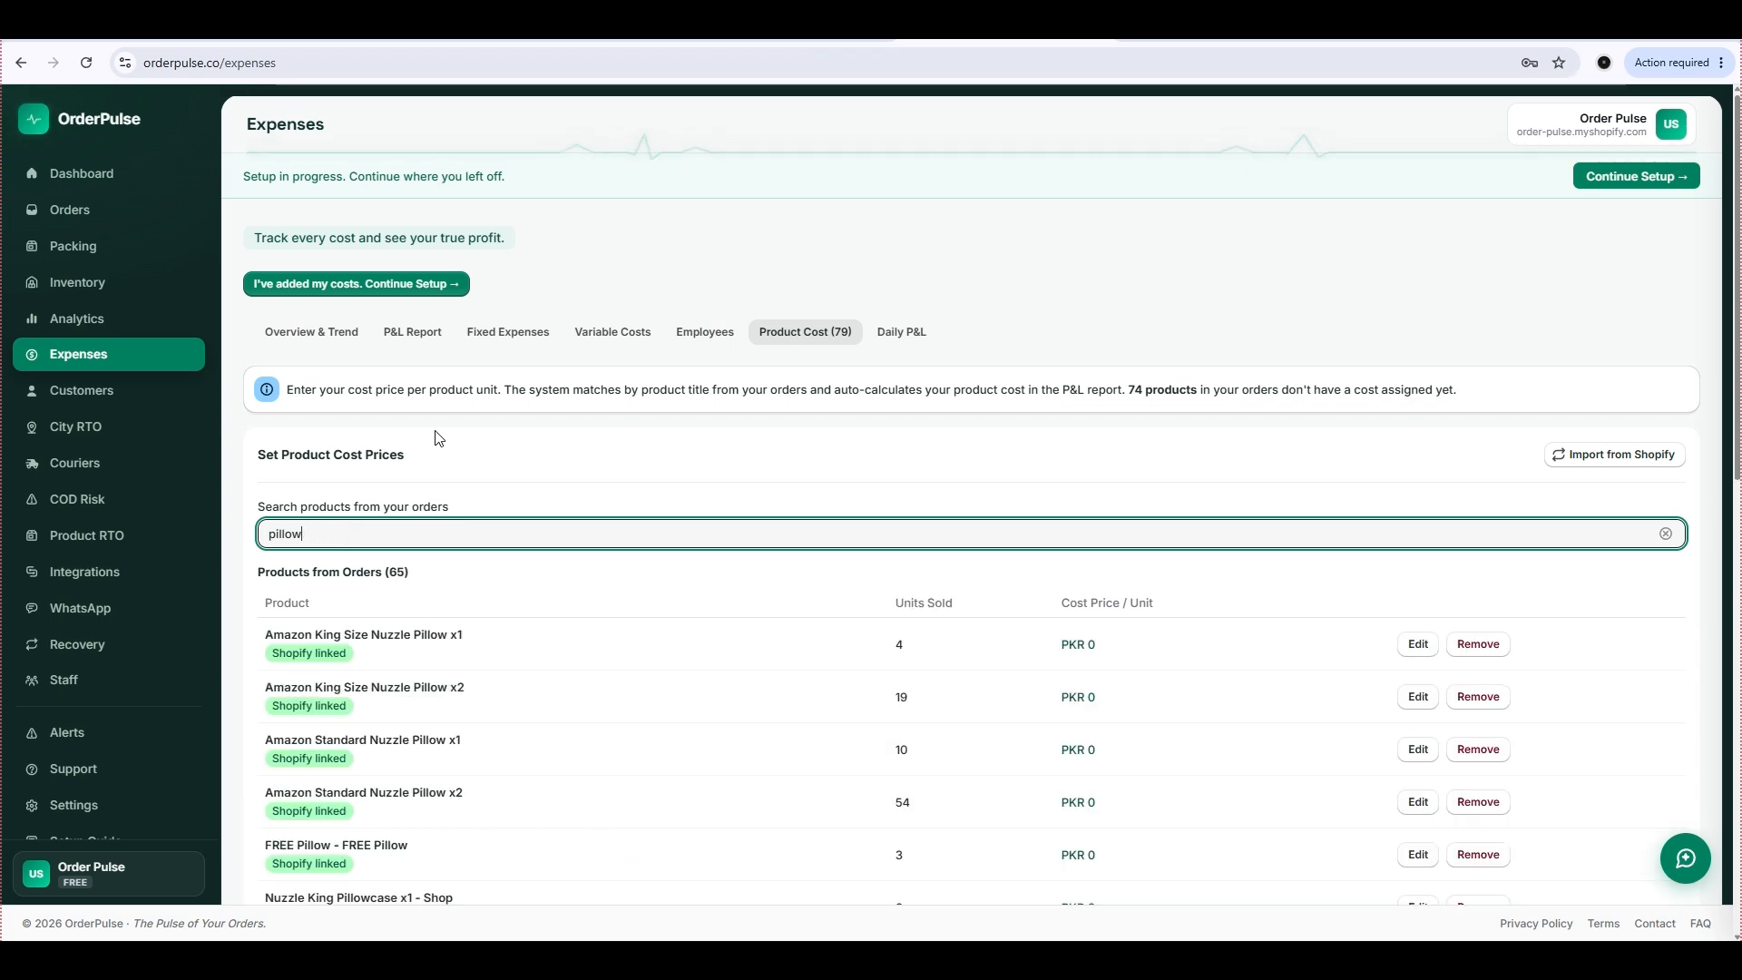
Filter the product costs for "blue ver" to check the added product's entry.
key(ctrl+a)
text(blue ve)
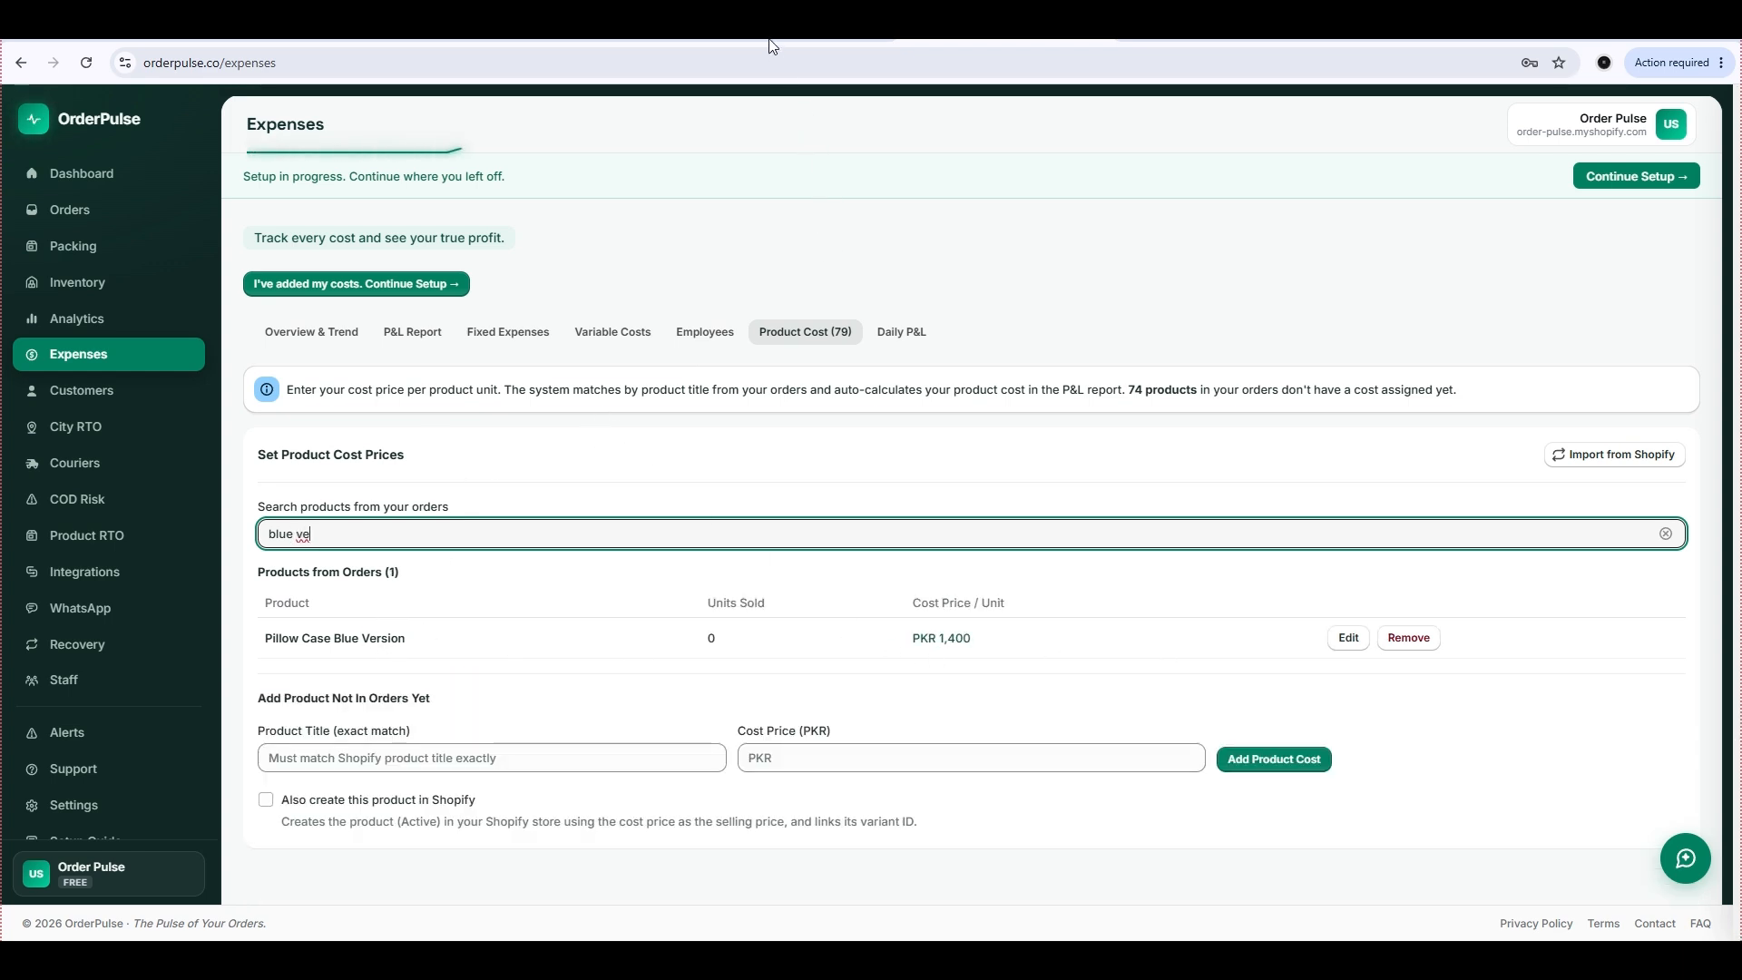
text(r)
key(ctrl+minus)
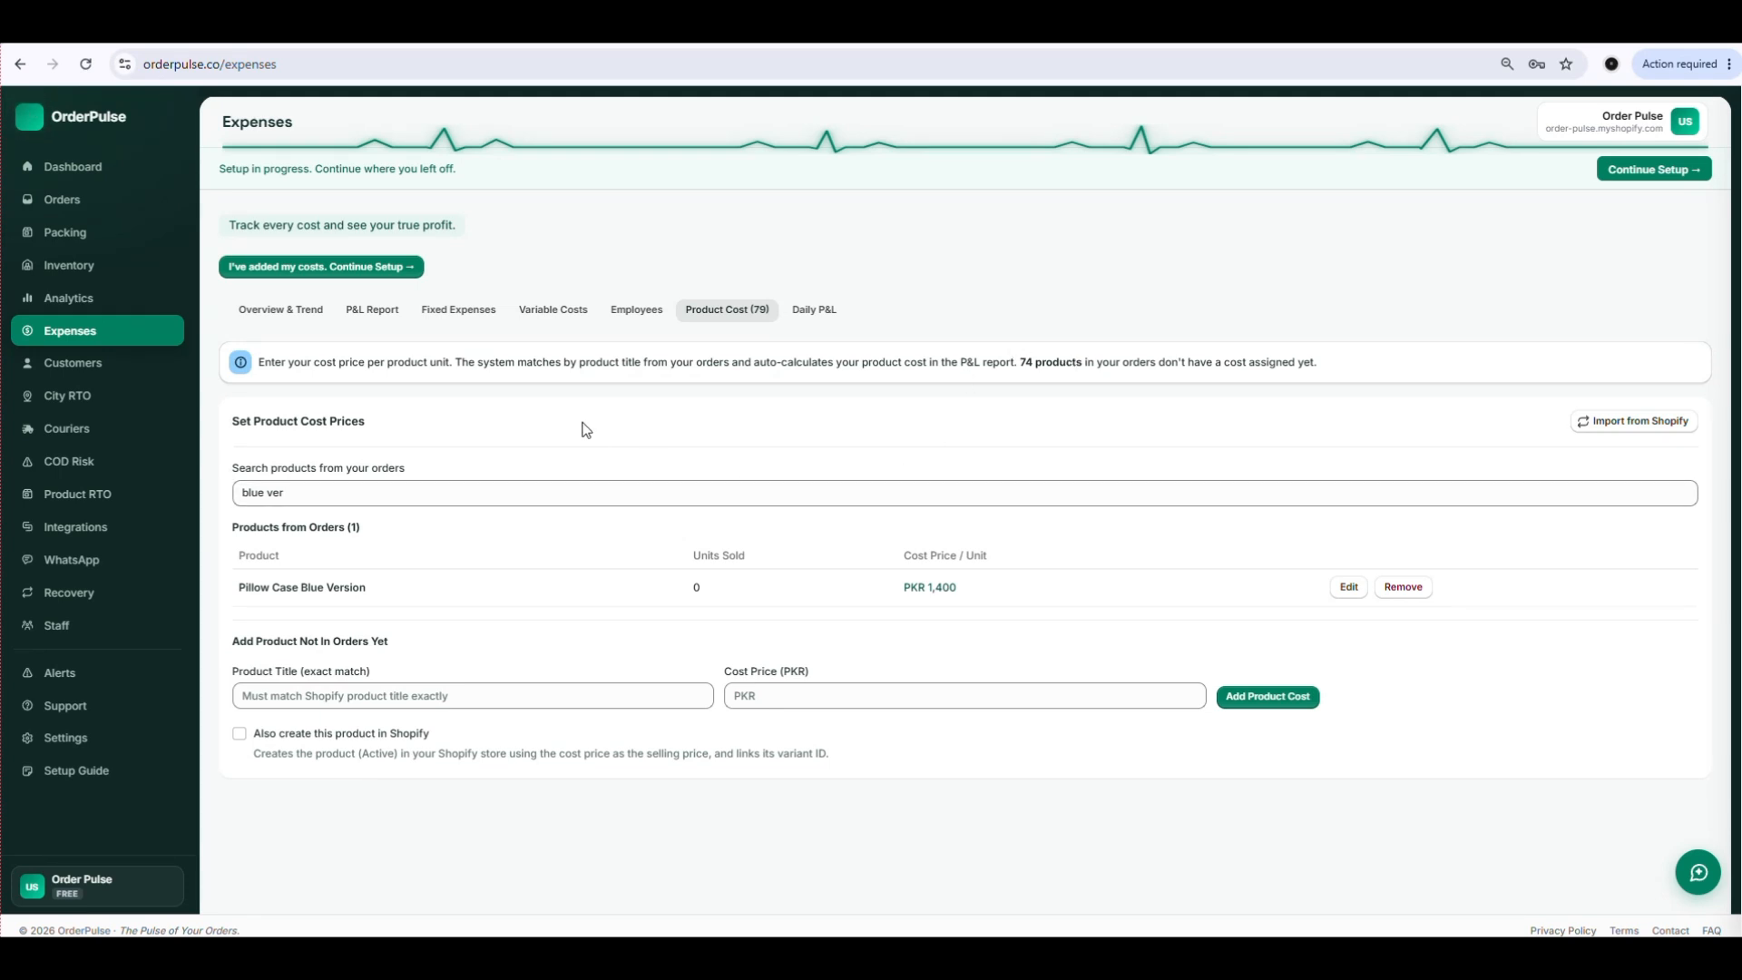
Continue the setup with the costs marked as added, and view the product tour's automations and features before closing it.
click(376, 267)
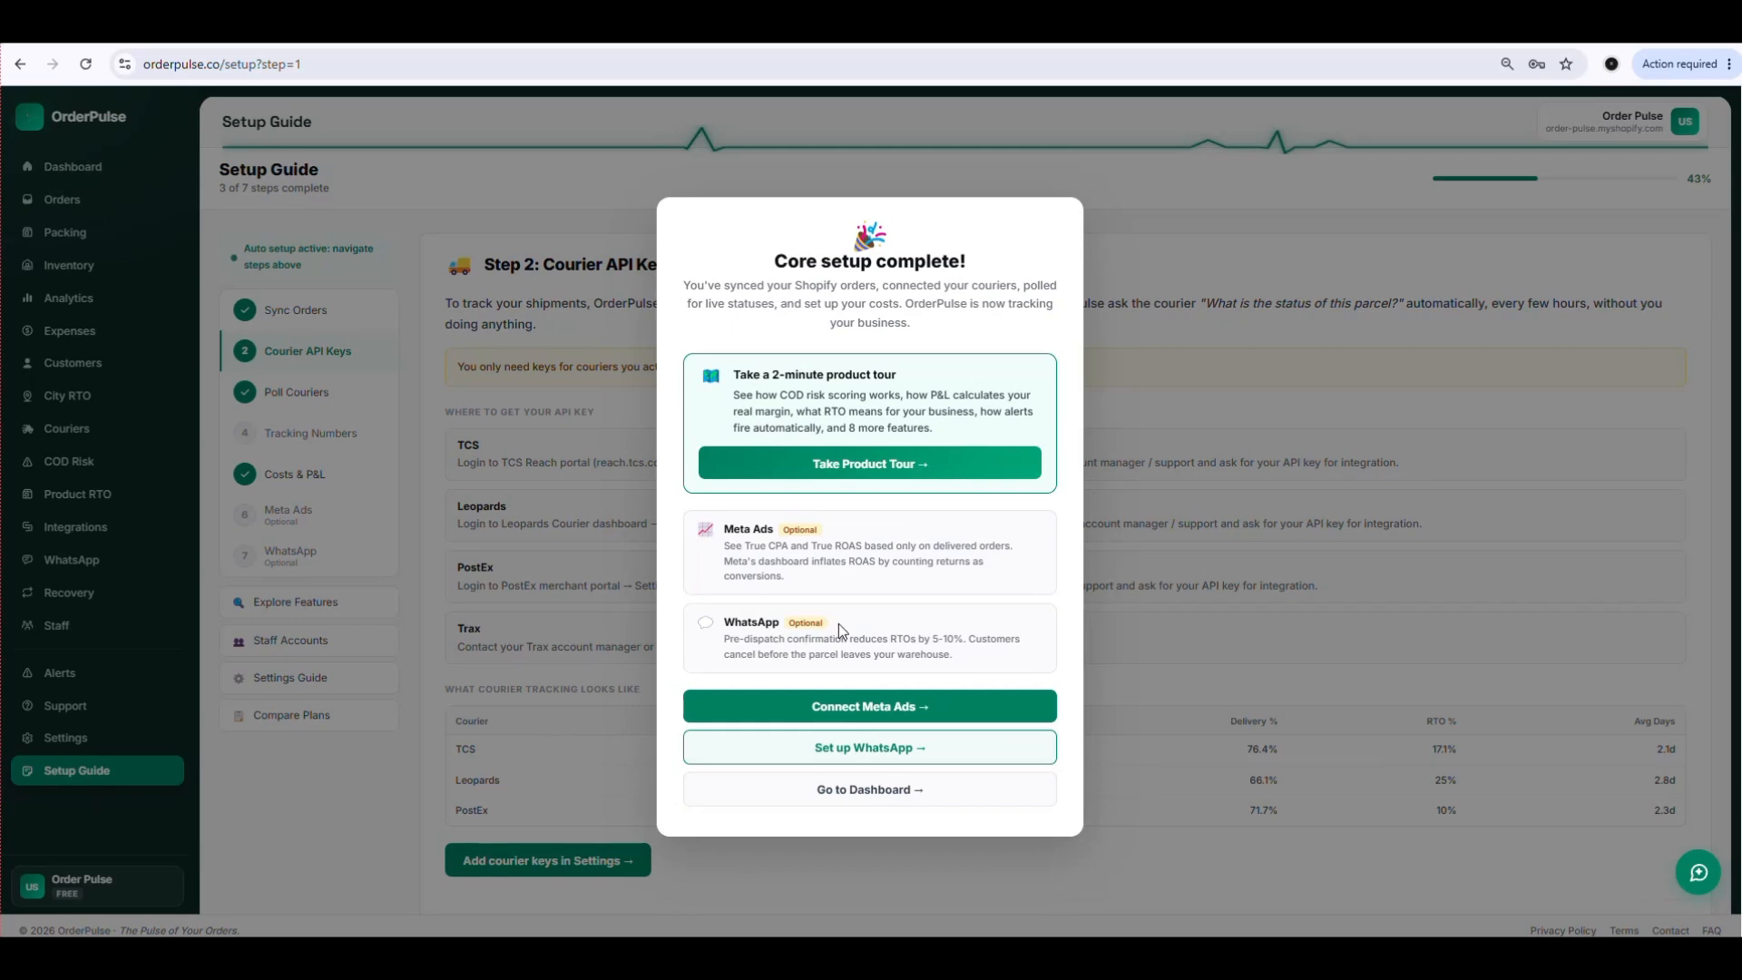
click(869, 470)
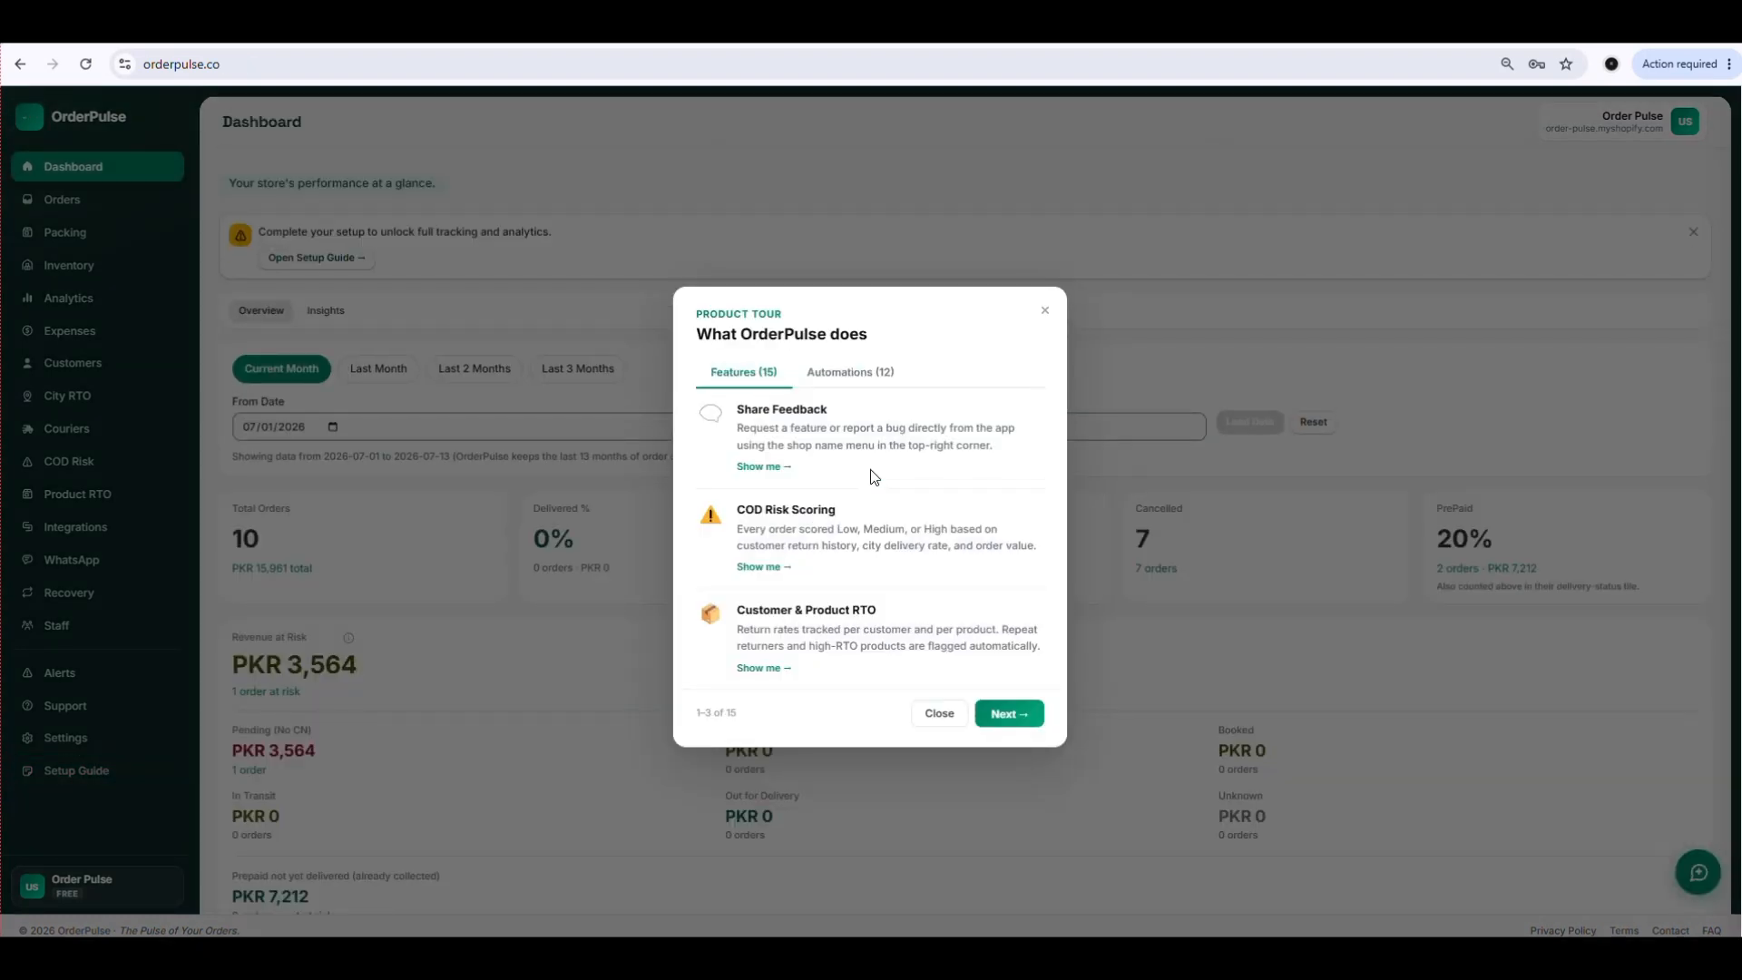
click(863, 379)
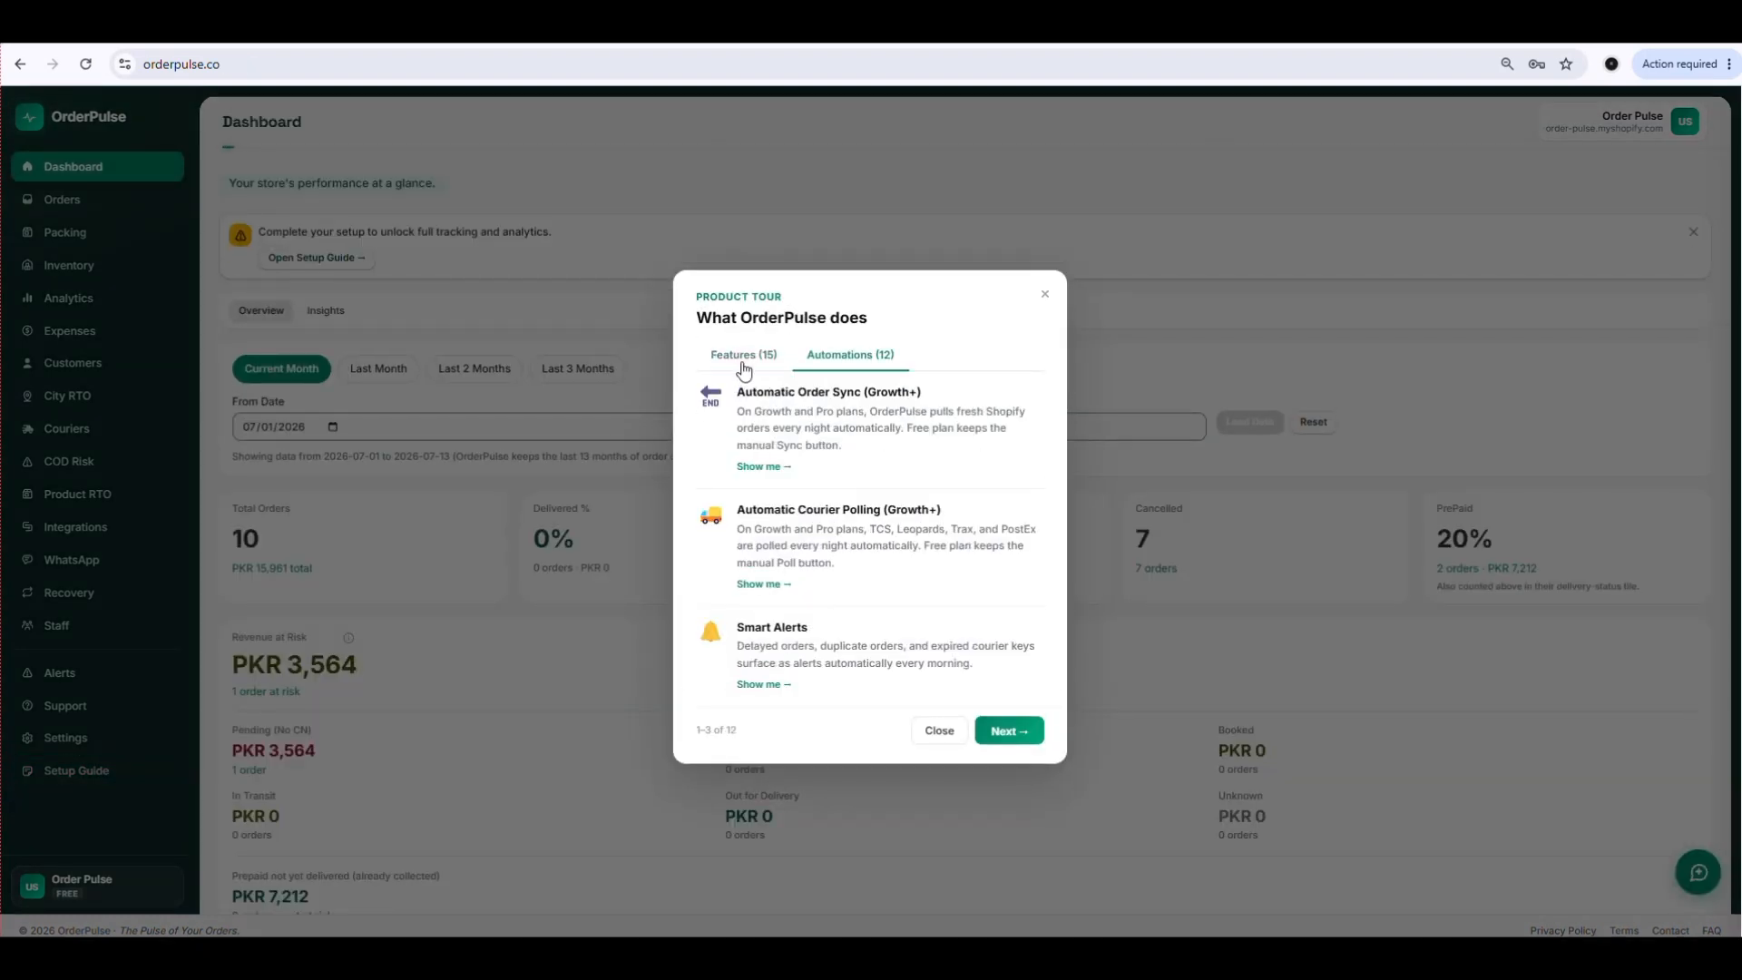
click(743, 372)
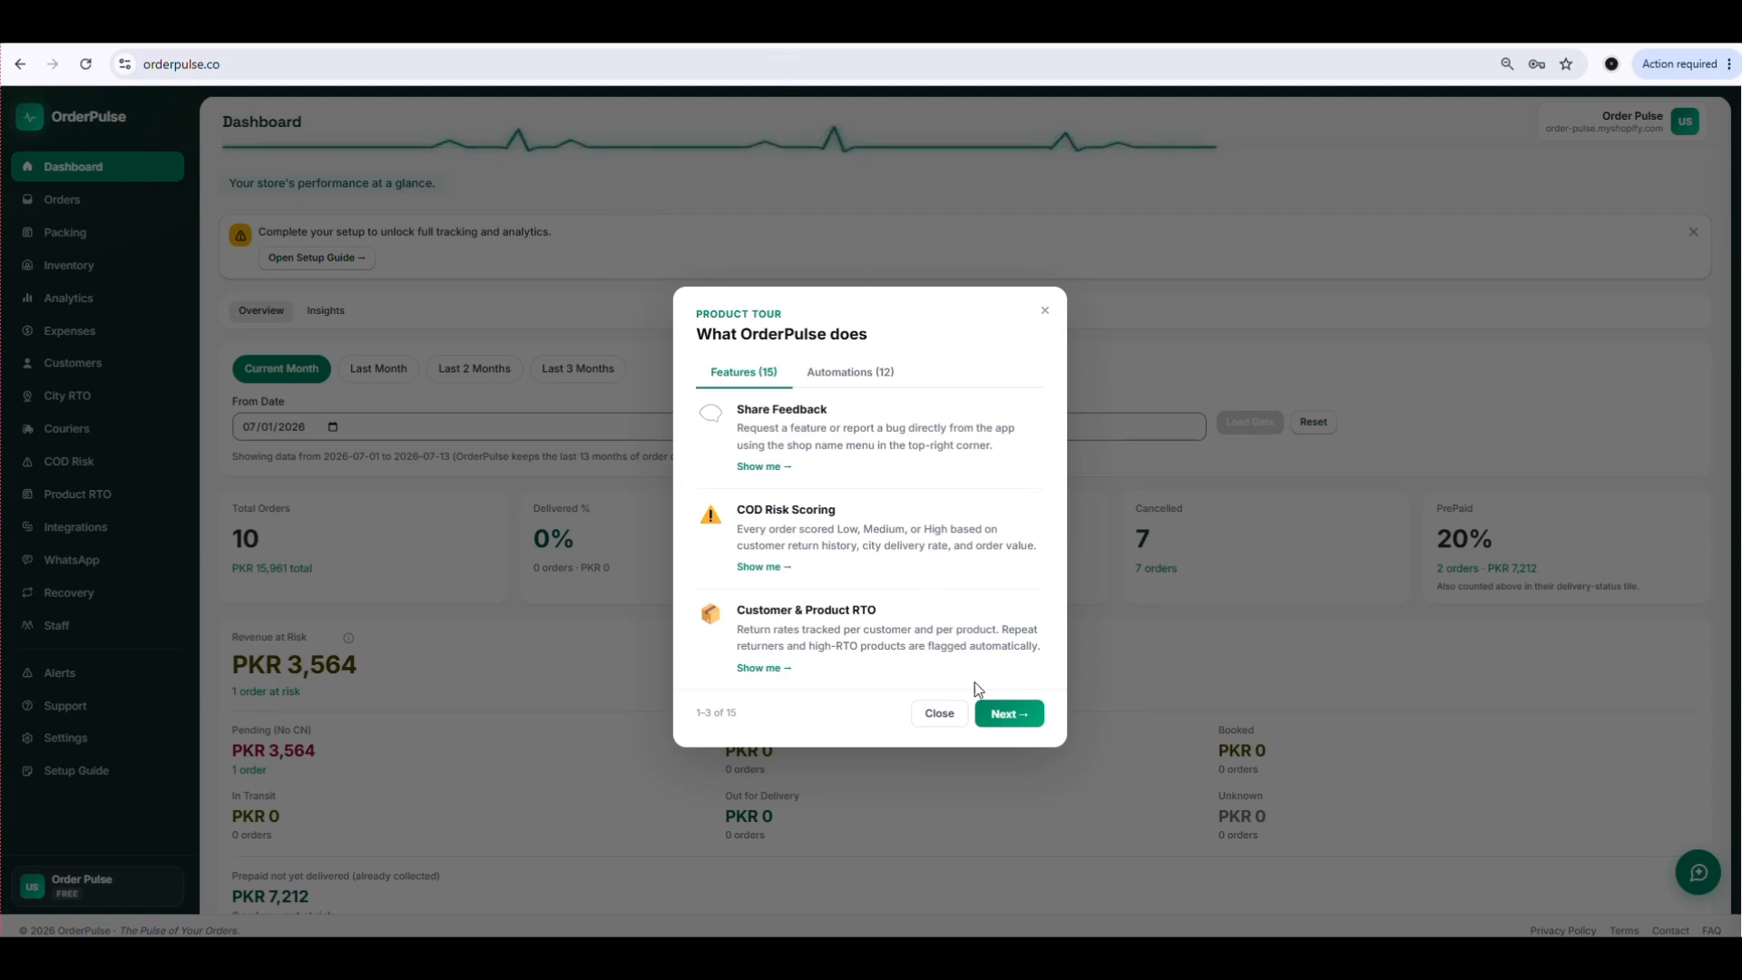
click(1045, 311)
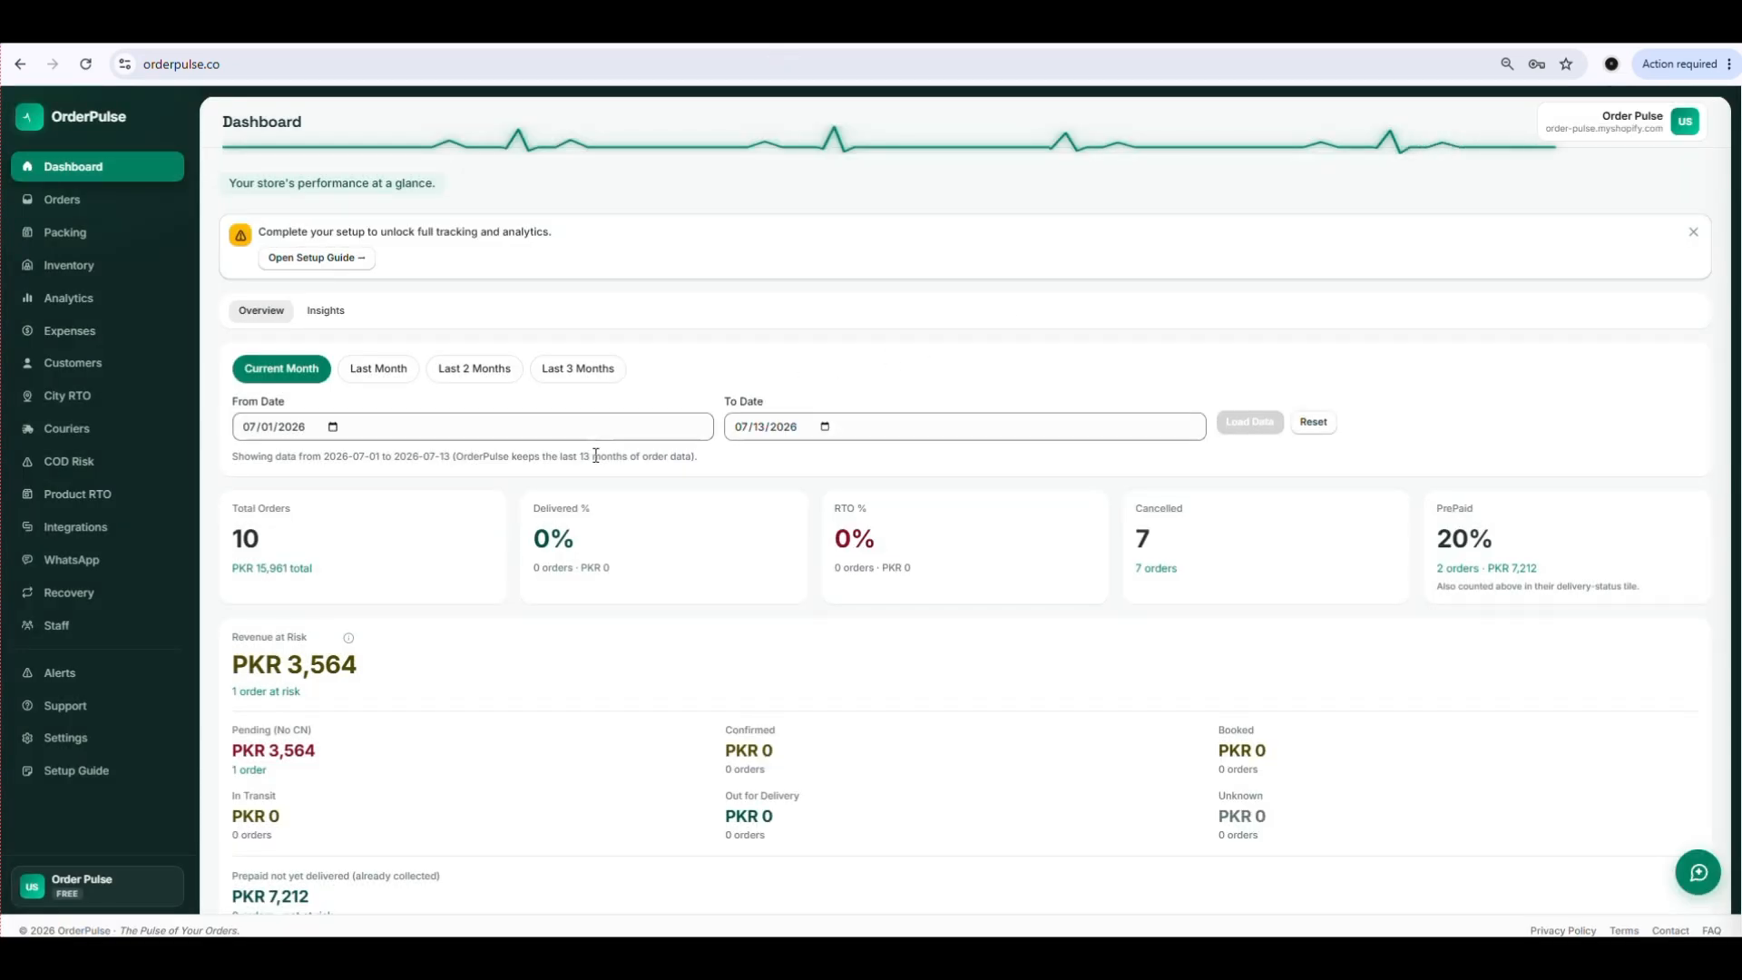
Review the dashboard overview's order, revenue-at-risk and profit figures for the current month.
scroll(595, 497, down, 1)
scroll(533, 490, up, 1)
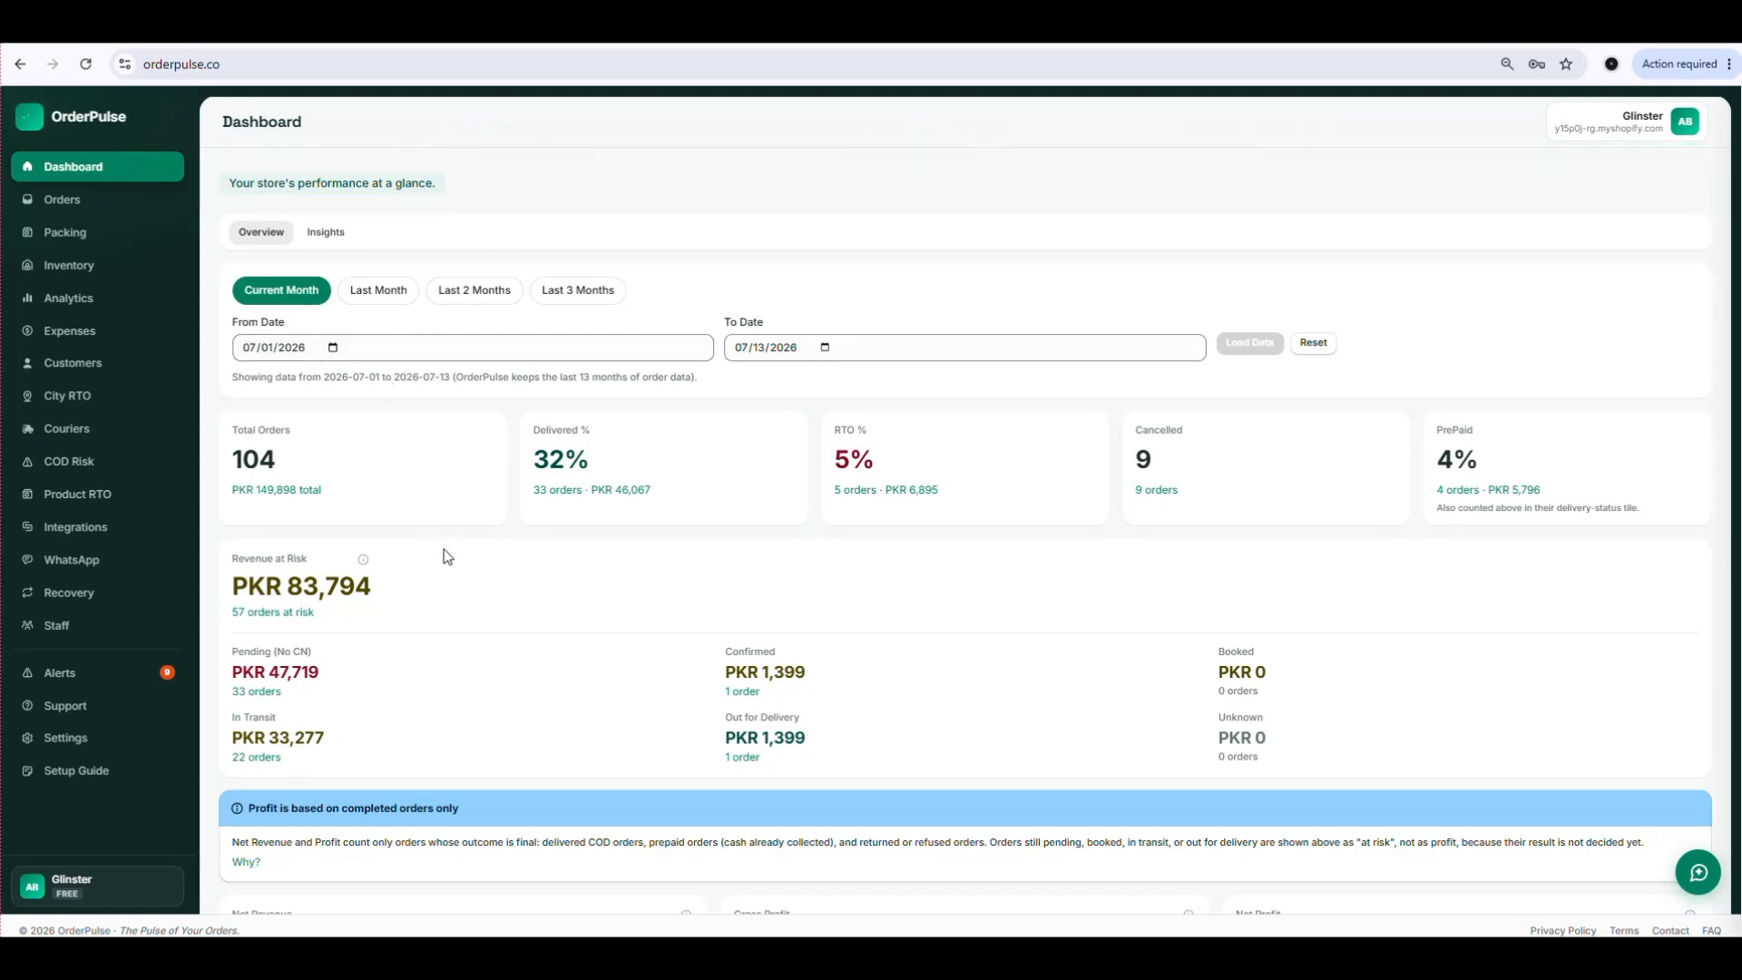
scroll(449, 533, down, 1)
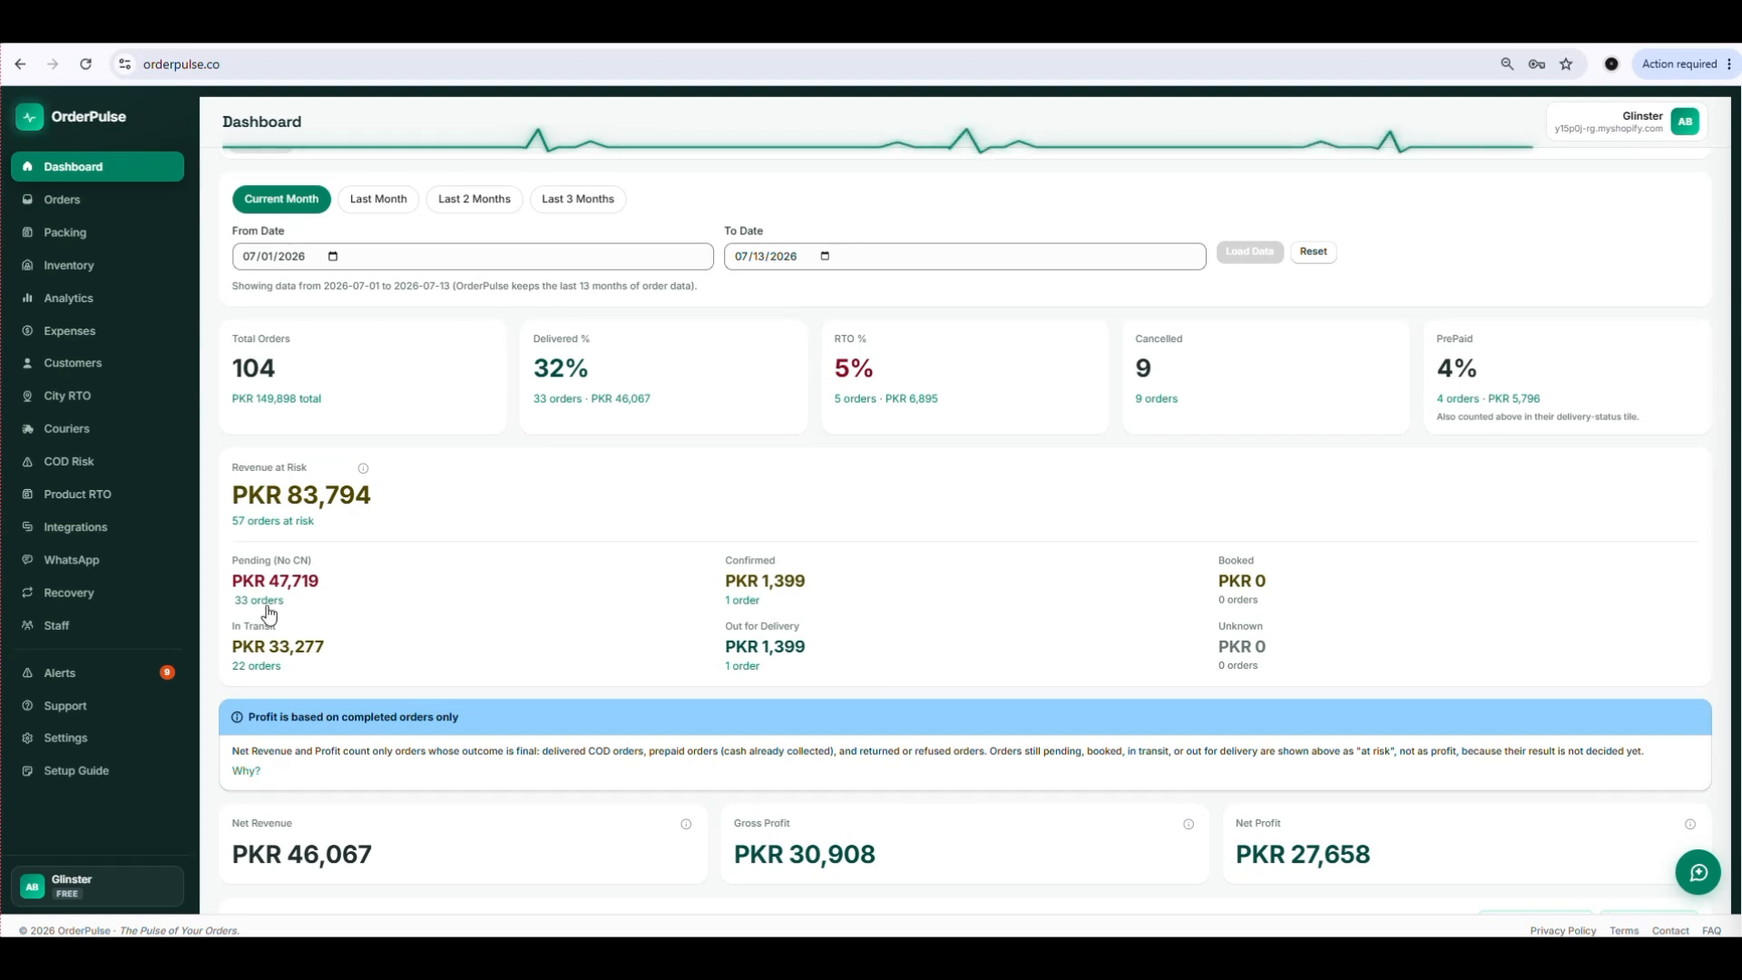
View the pending orders without a CN and one order's details from the revenue-at-risk section, and close both dialogs.
click(261, 601)
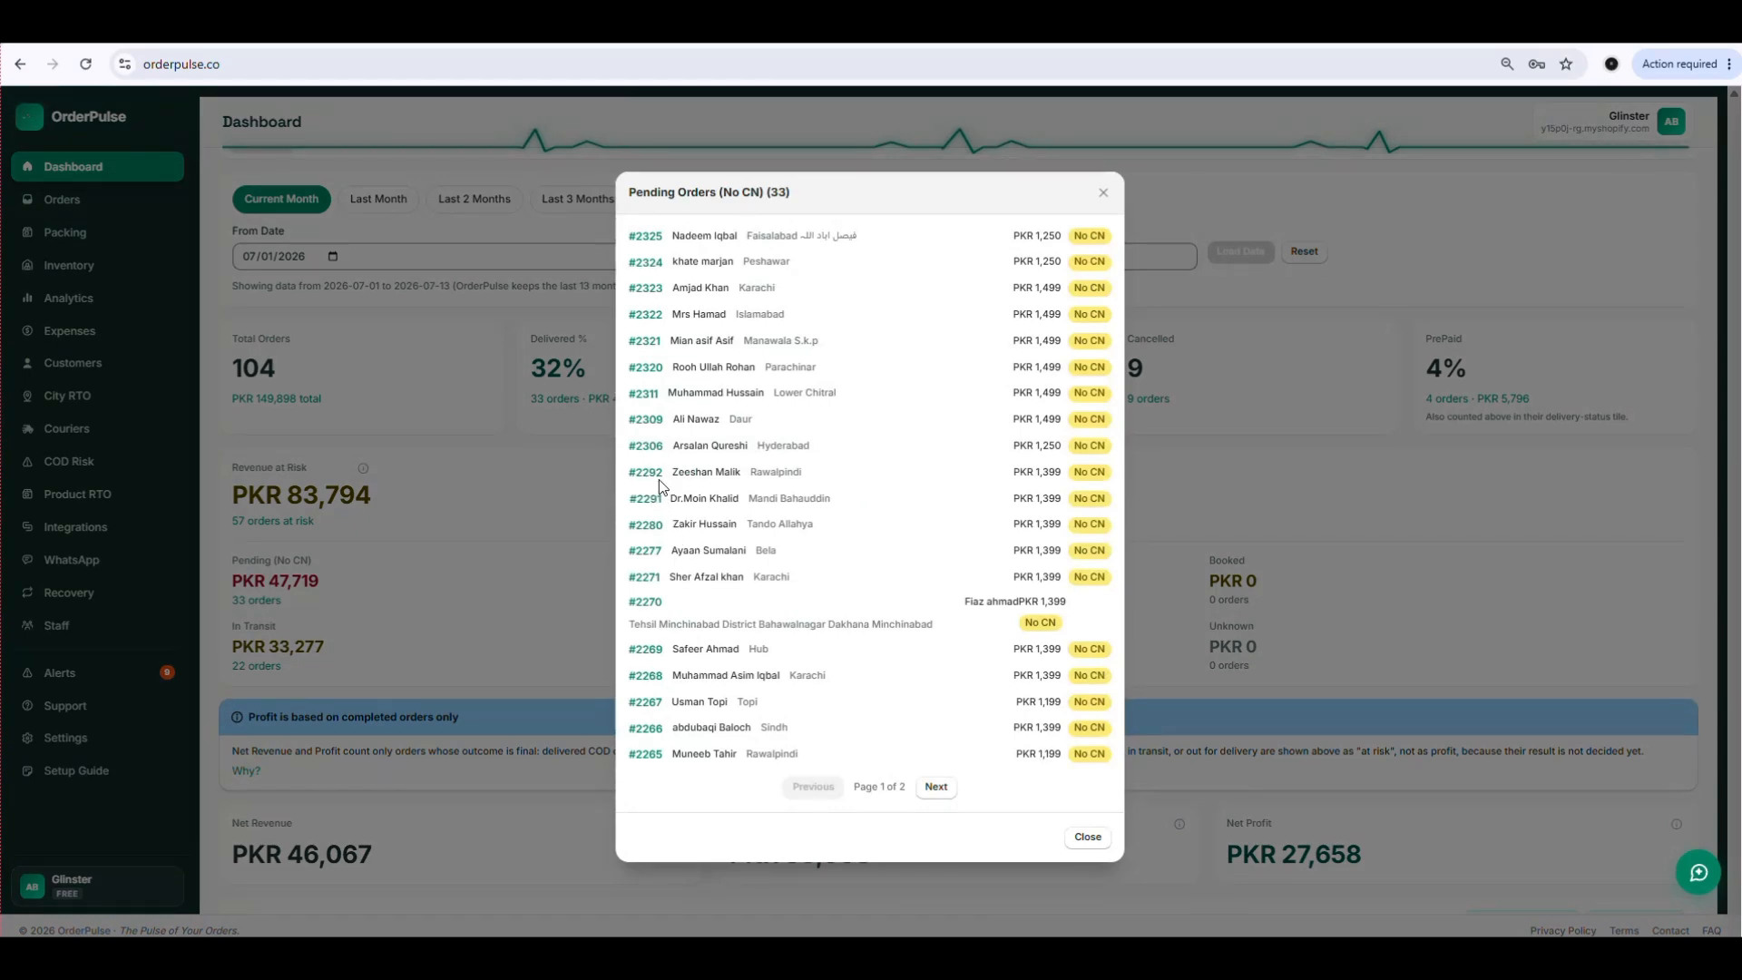
click(652, 422)
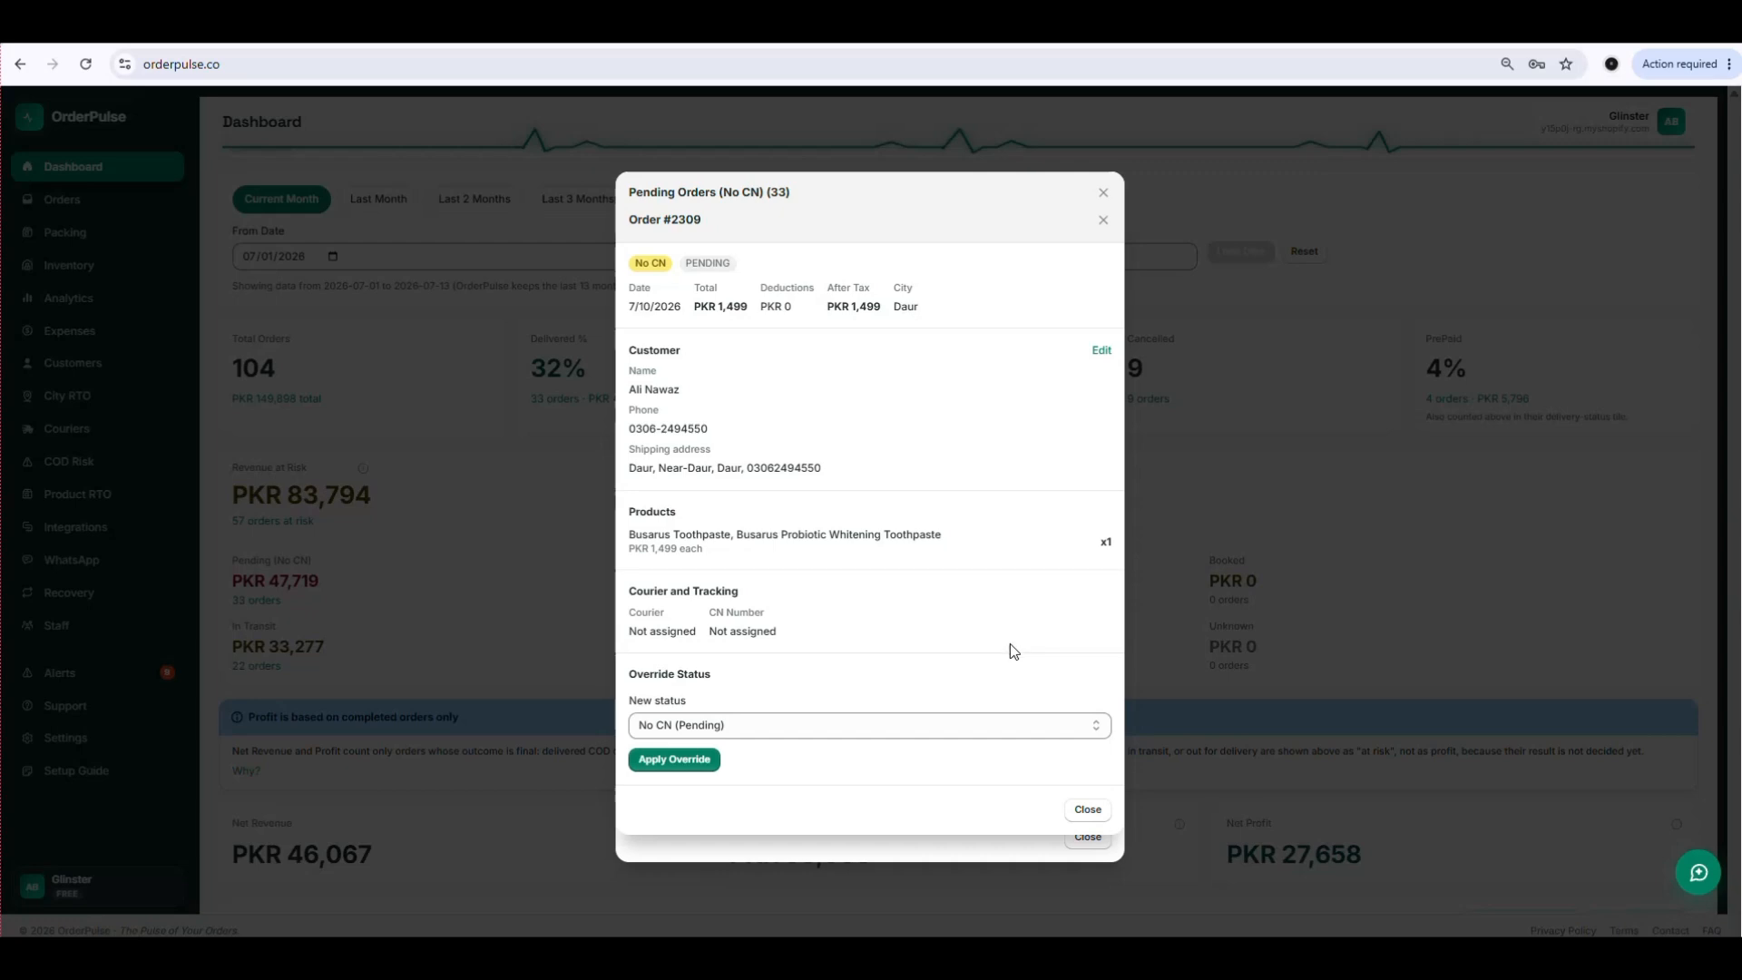
click(1090, 811)
click(1104, 192)
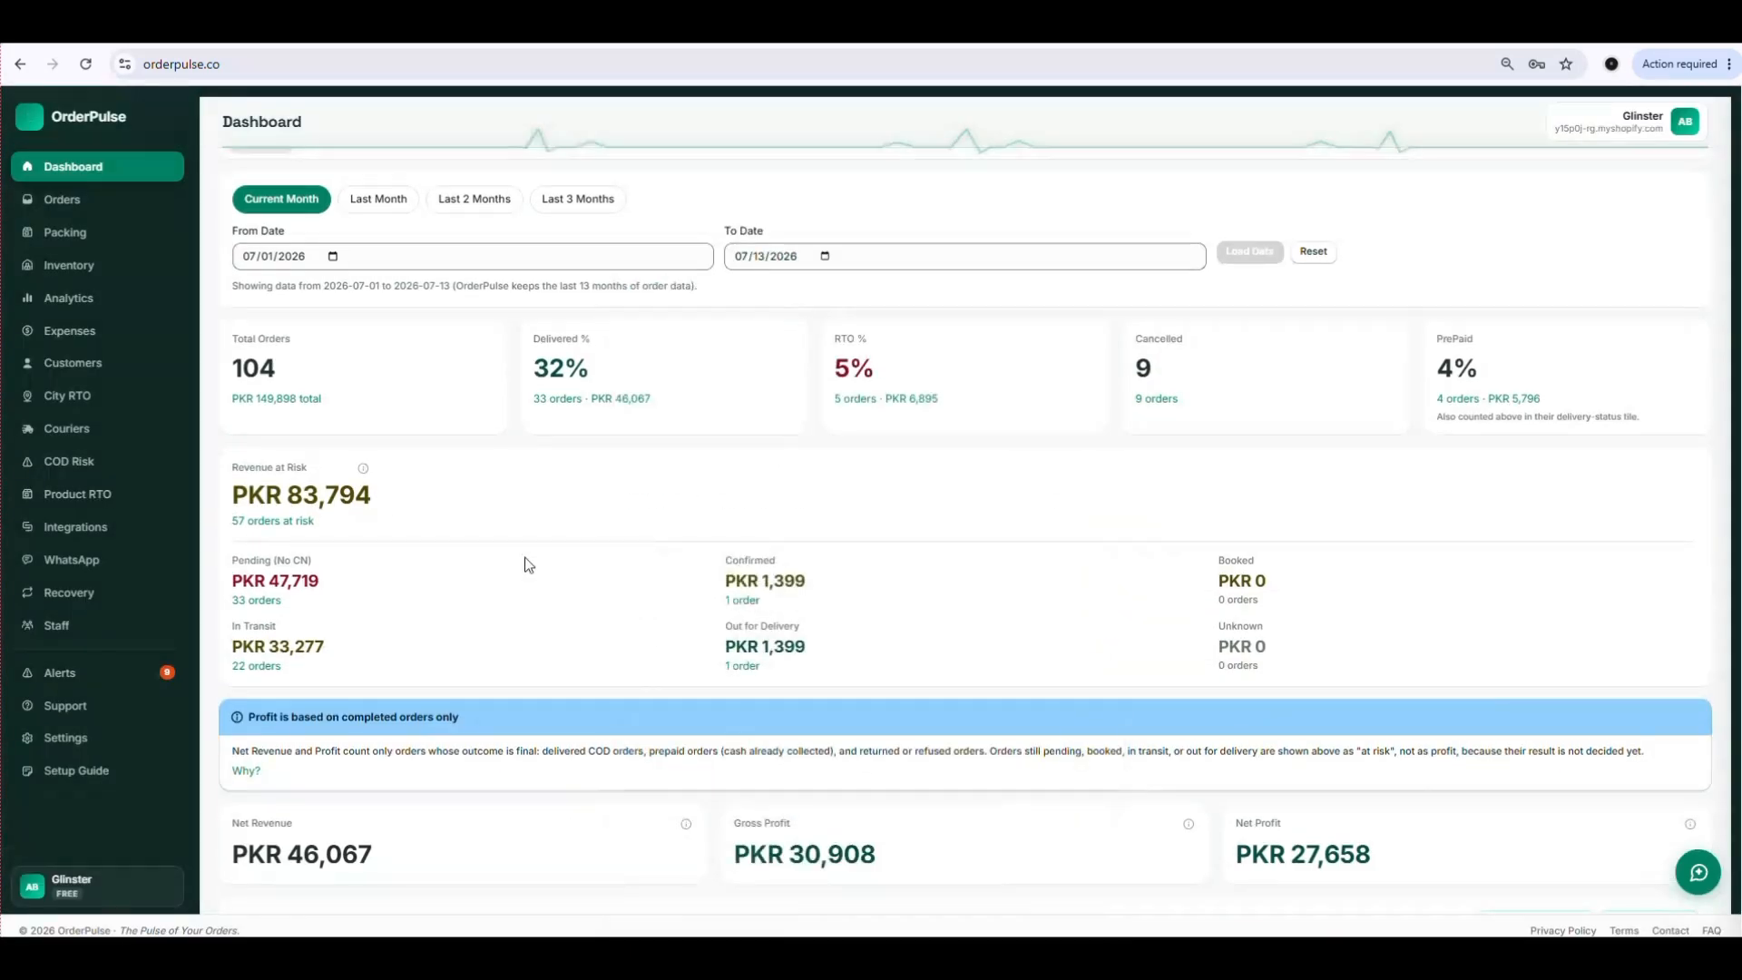
View the in-transit orders and inspect one order's courier and tracking details, closing both dialogs.
click(262, 666)
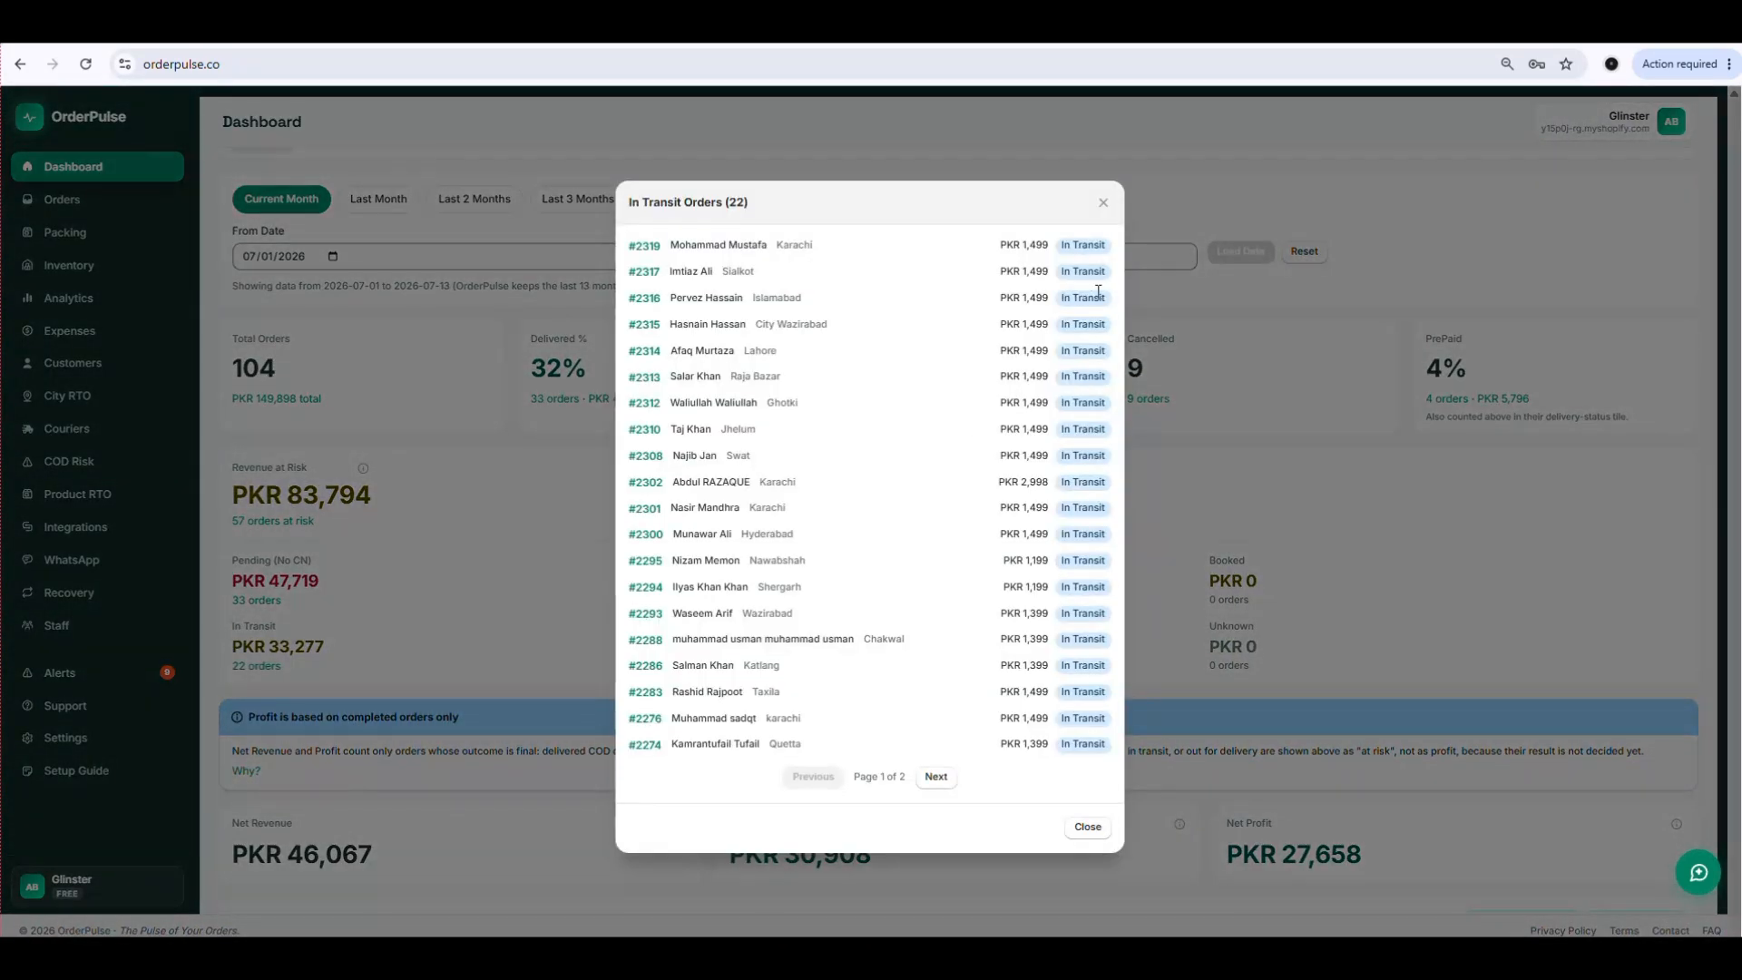
click(643, 403)
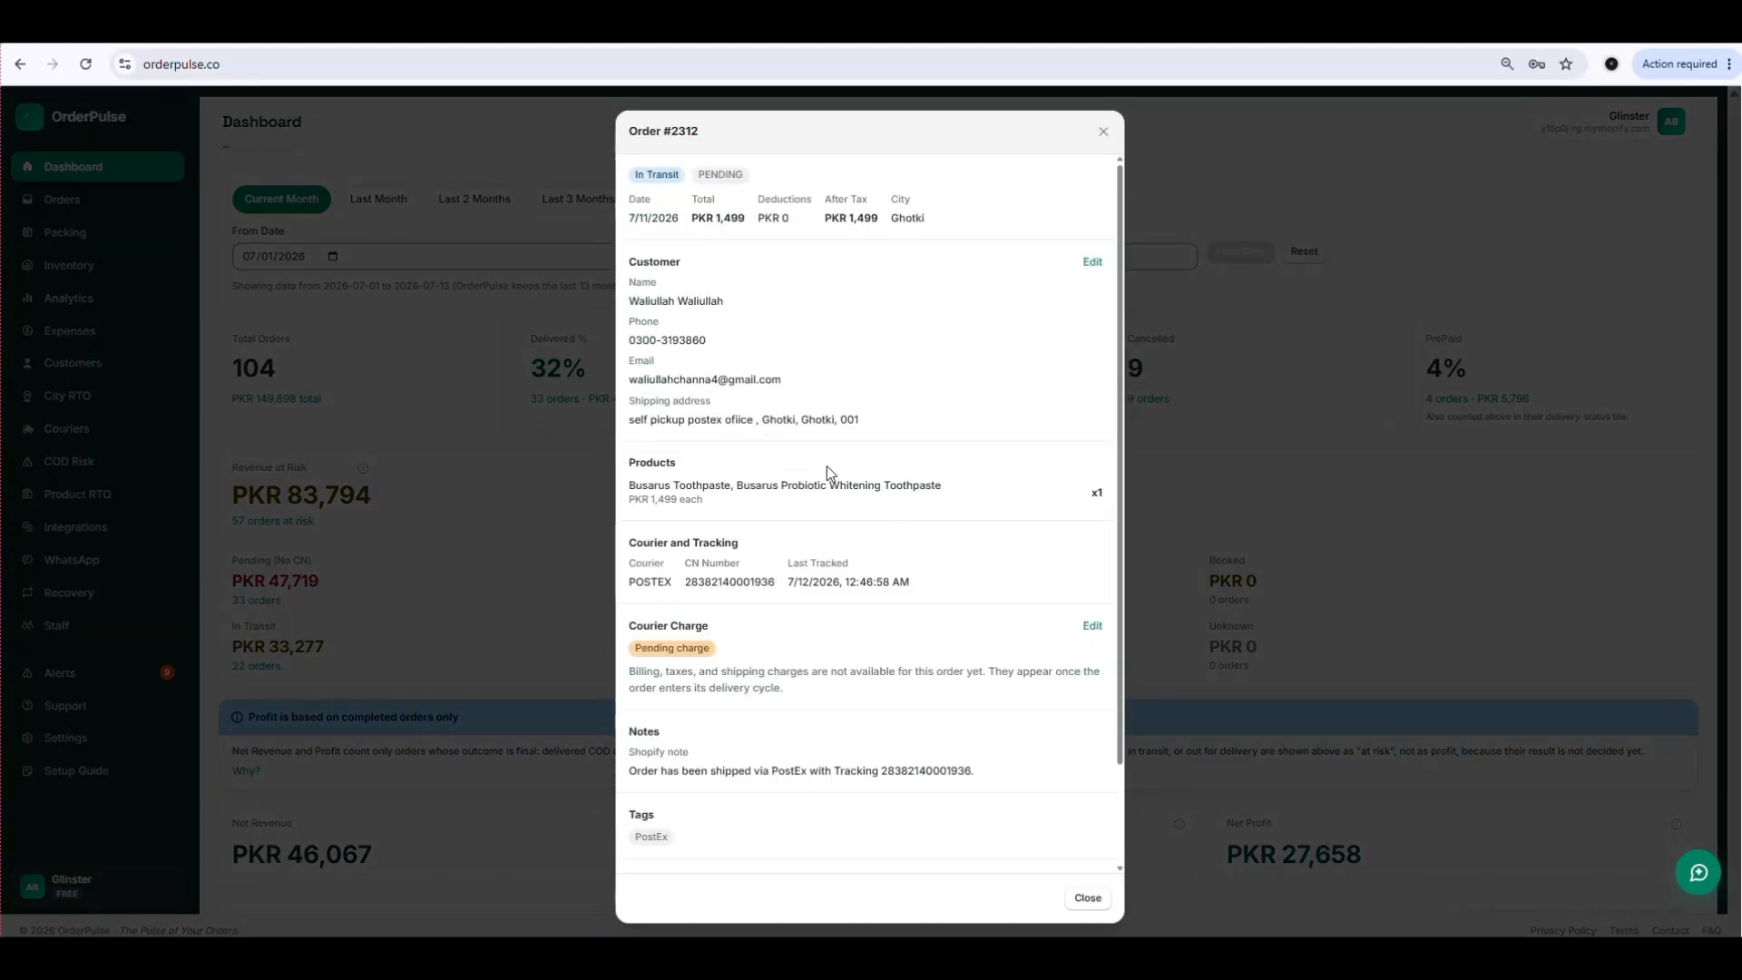
click(1082, 899)
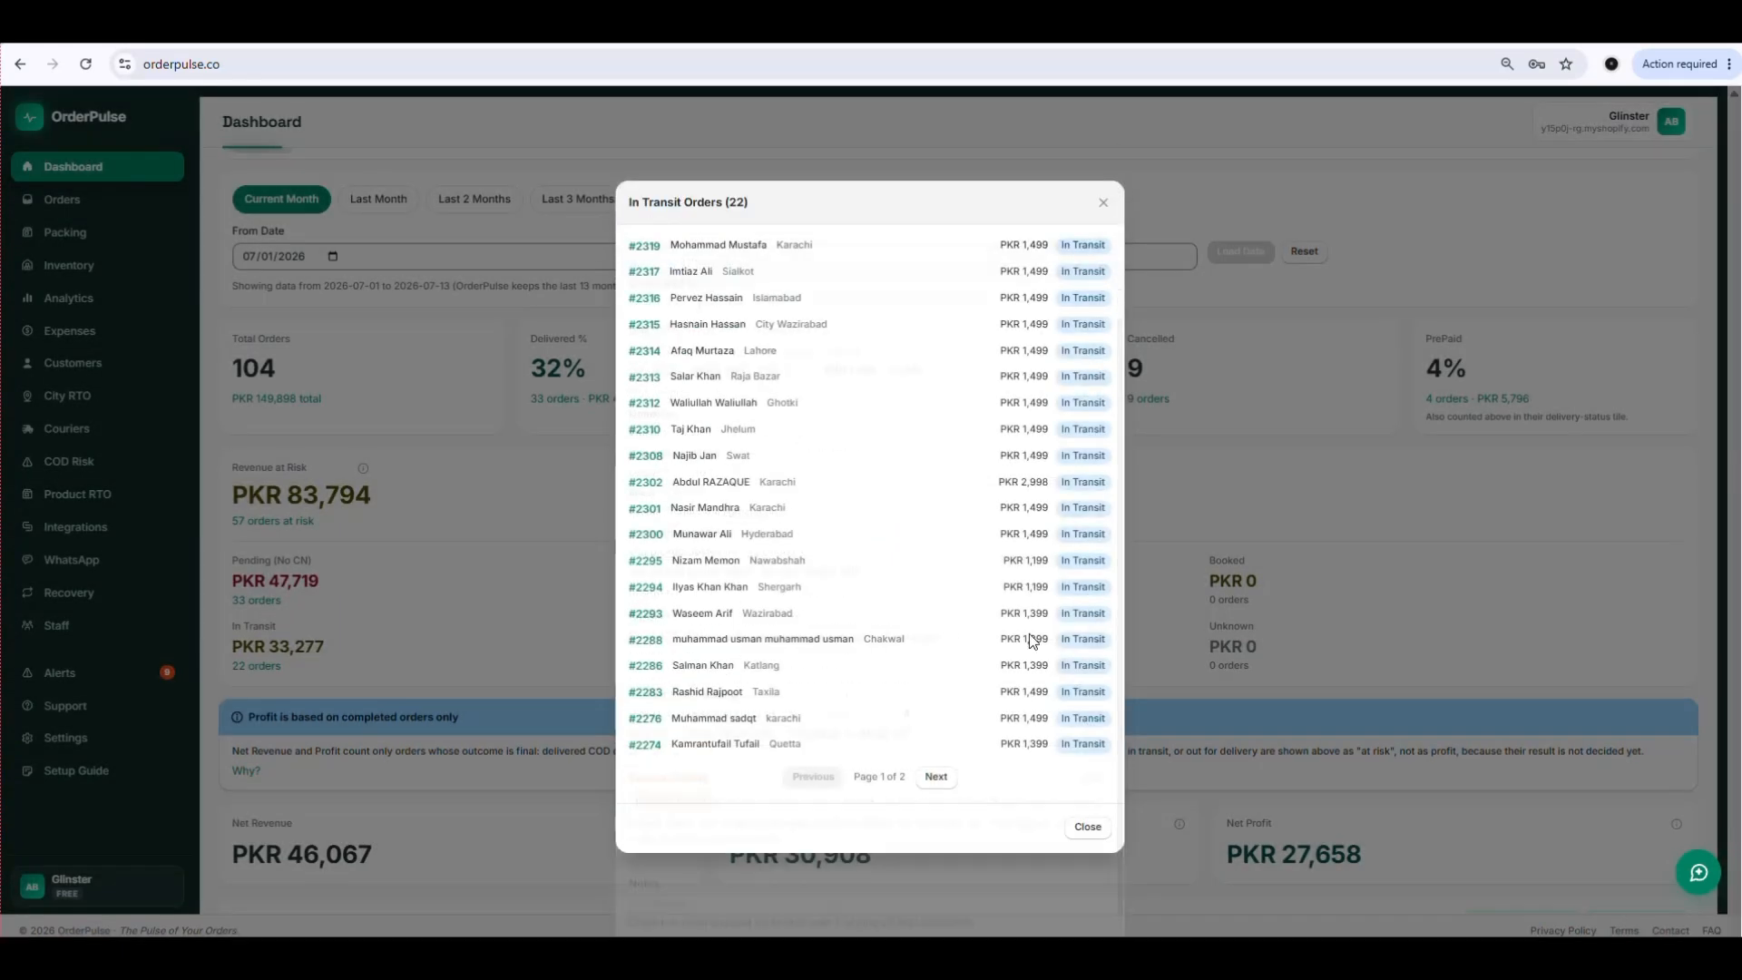
click(1104, 204)
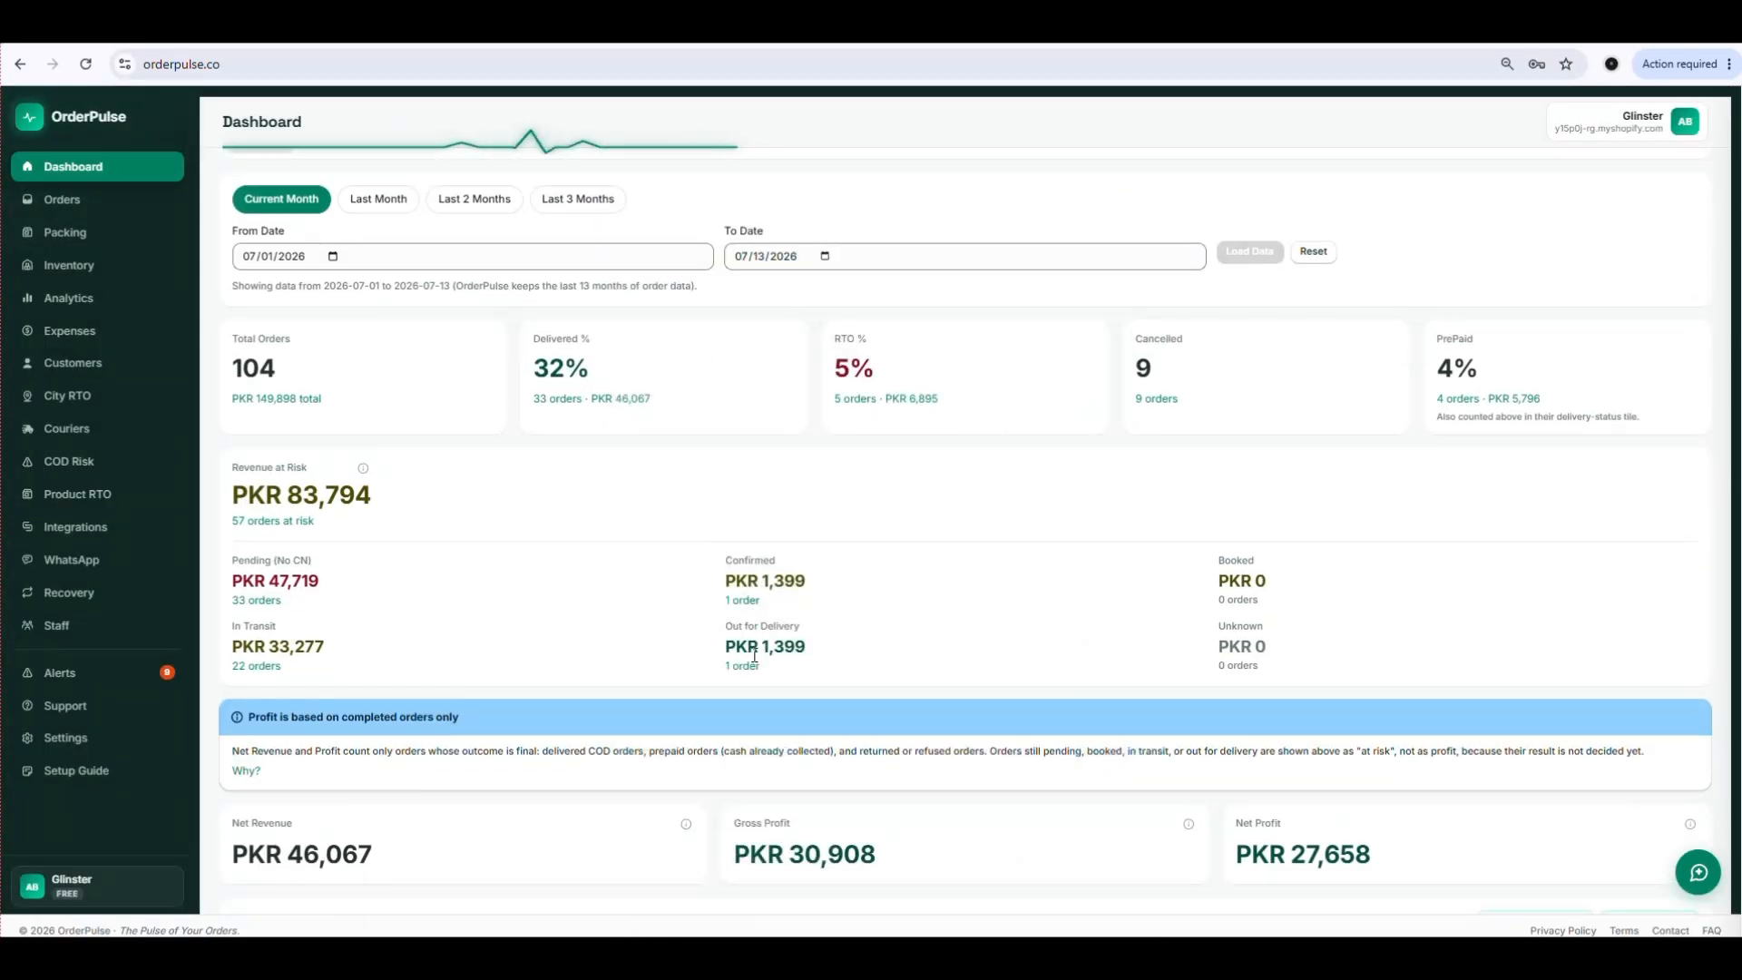
Review the dashboard's profit figures and P&L breakdown, and open the full P&L report.
scroll(707, 645, down, 1)
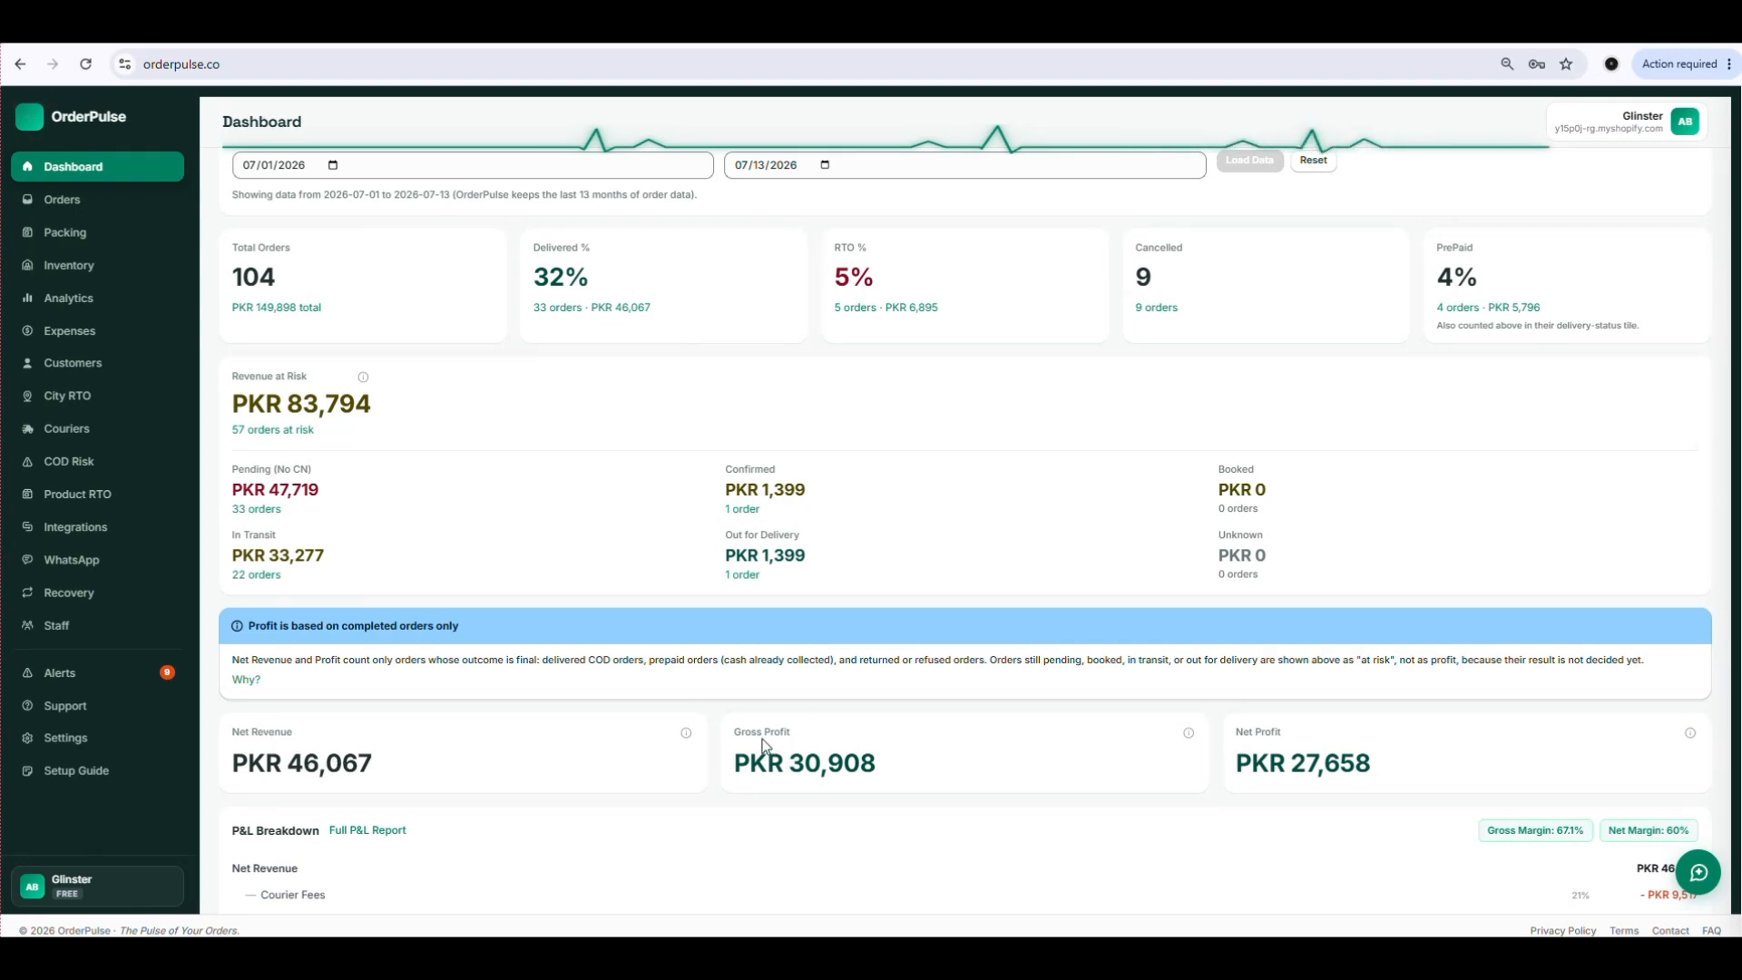
scroll(1293, 743, down, 3)
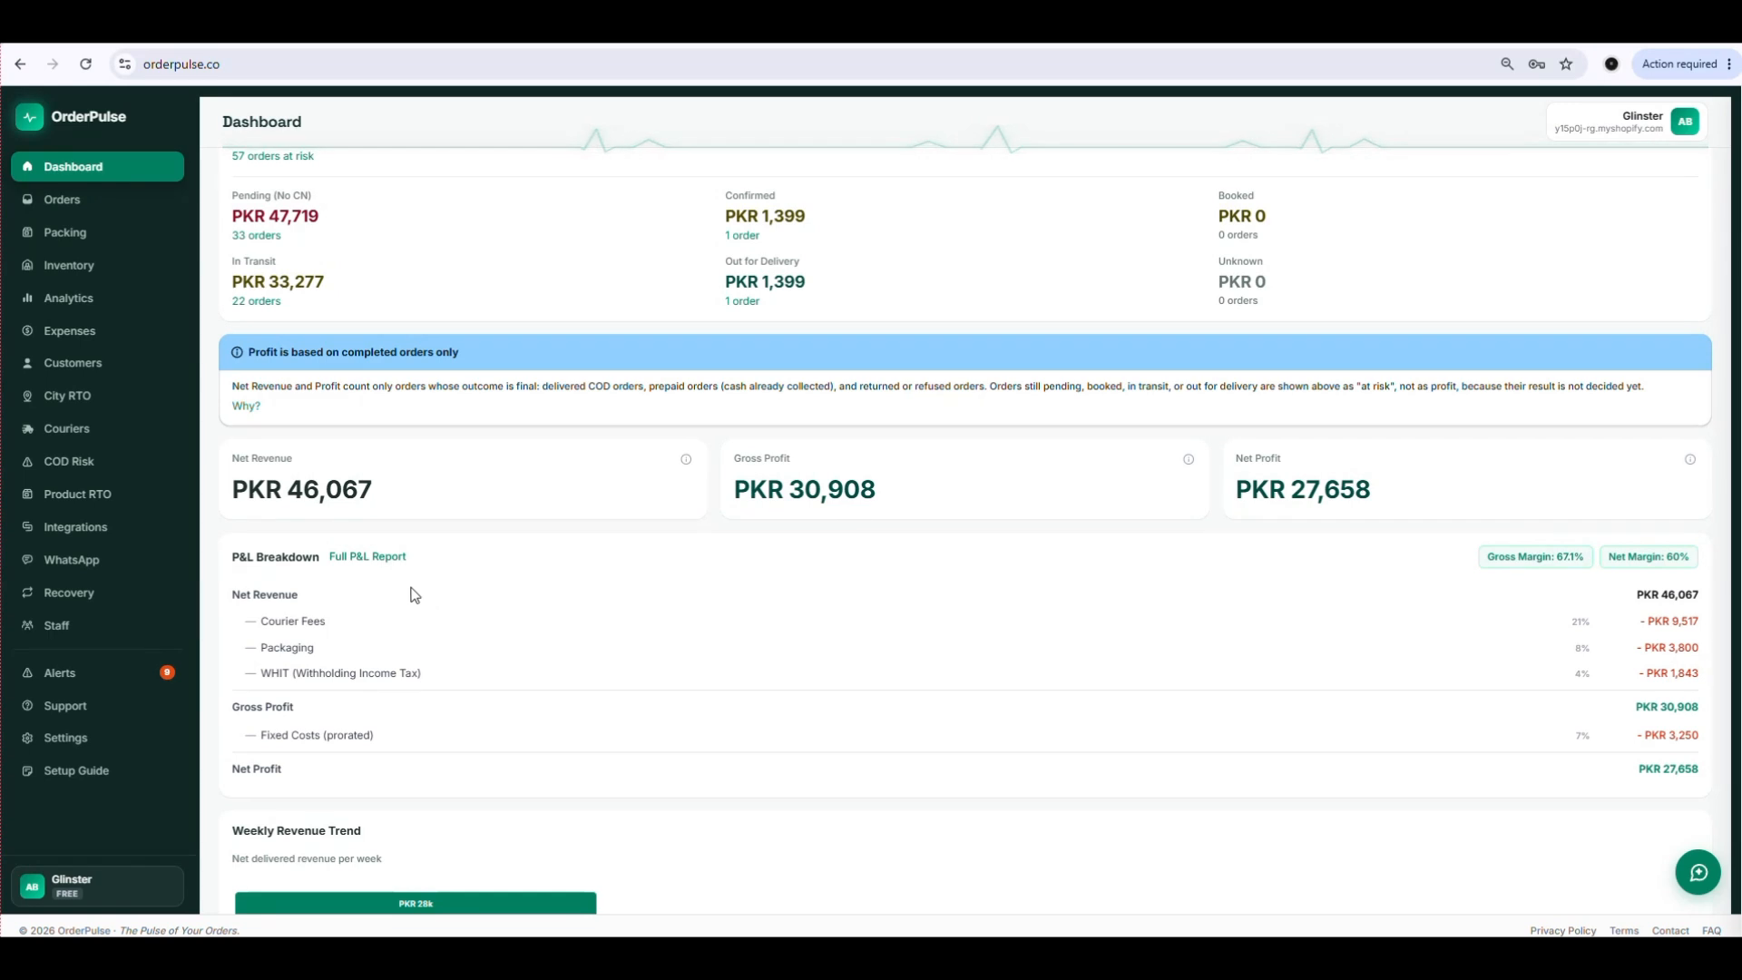
click(370, 566)
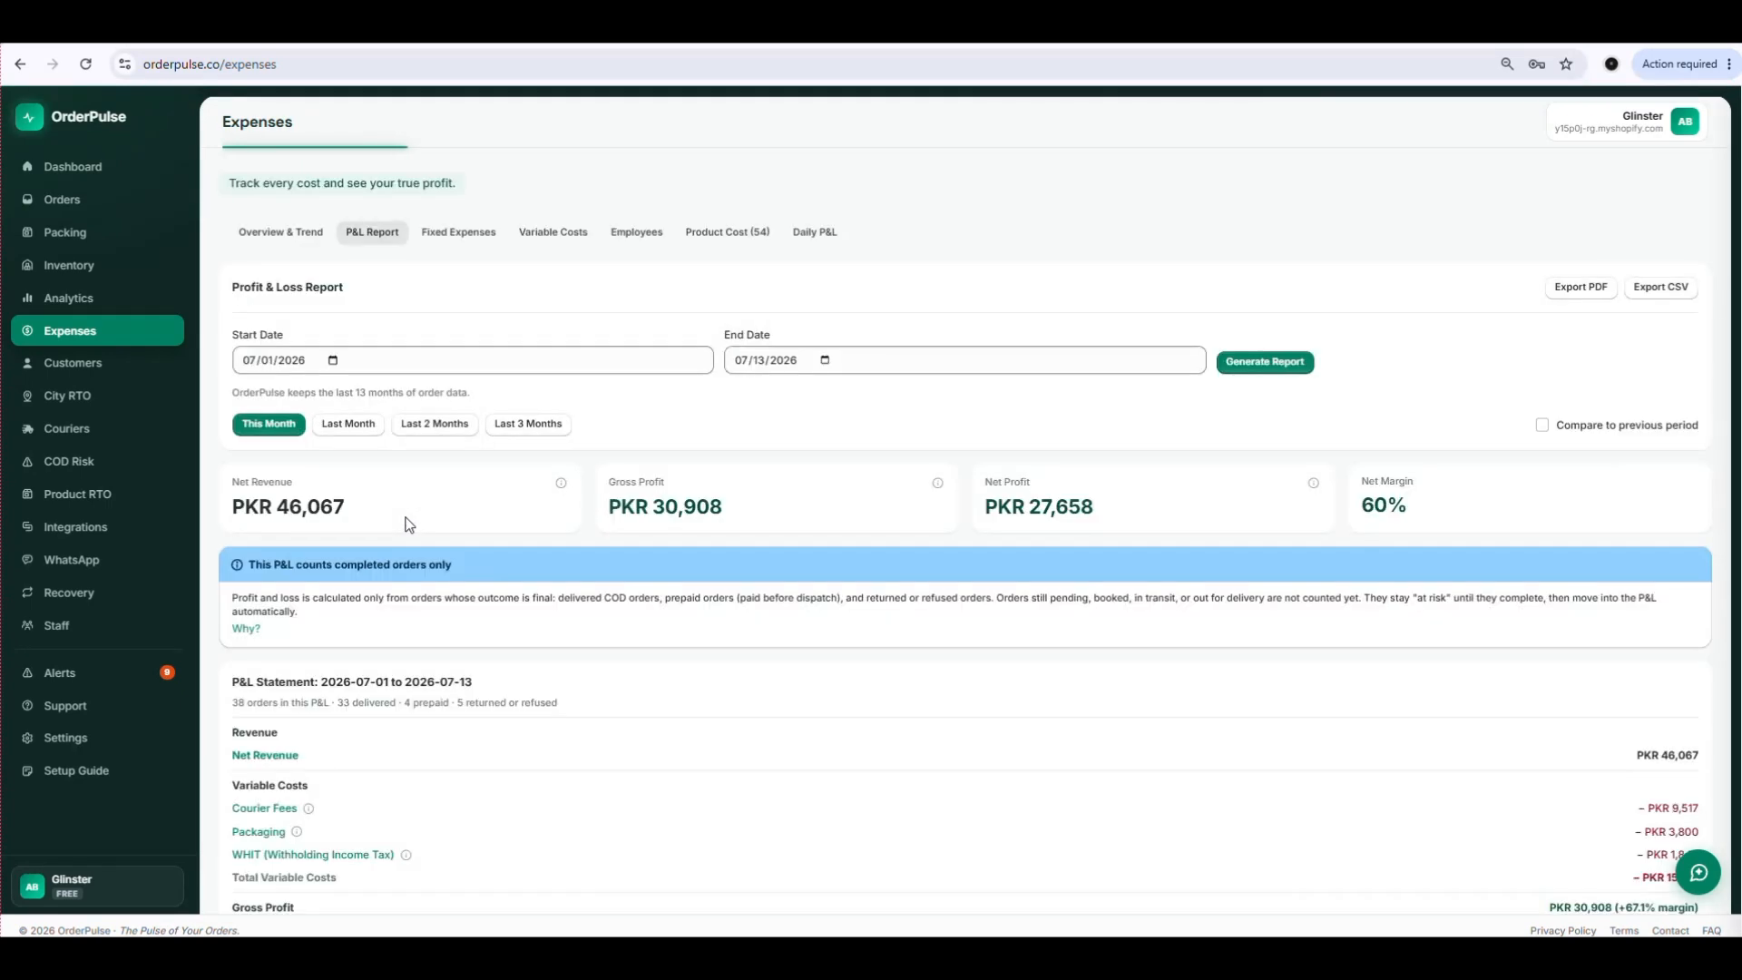
Examine the orders in the P&L statement's Net Revenue breakdown and close it.
scroll(426, 454, down, 3)
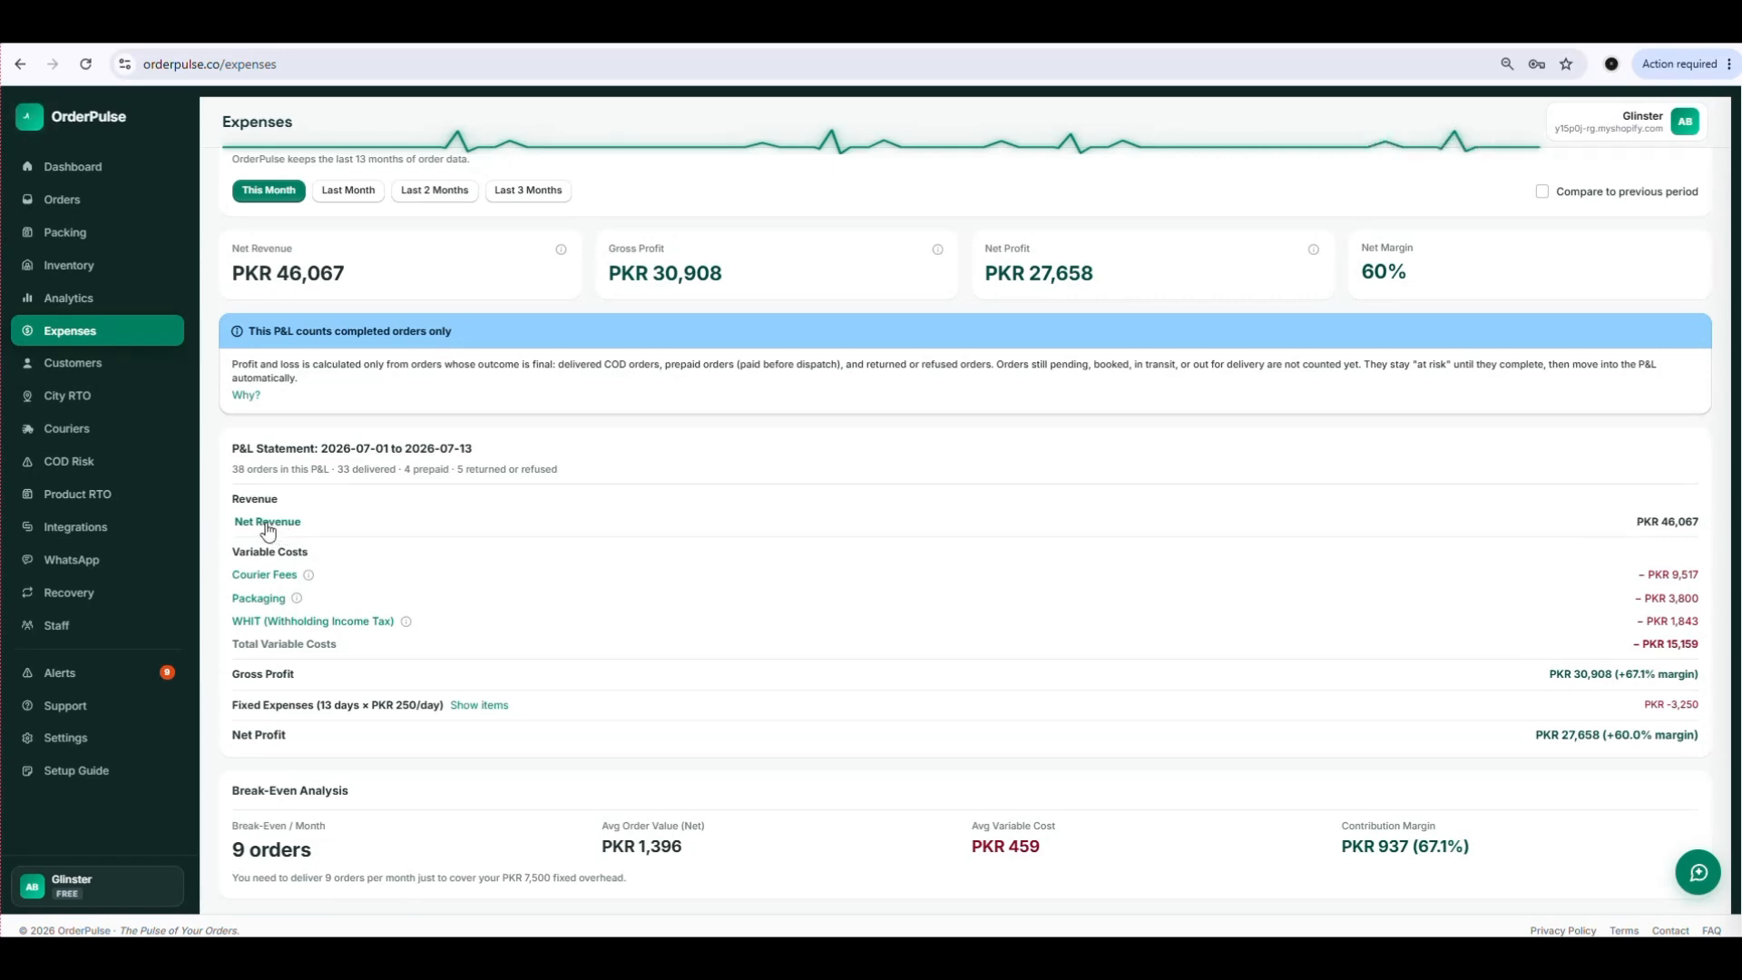
click(267, 524)
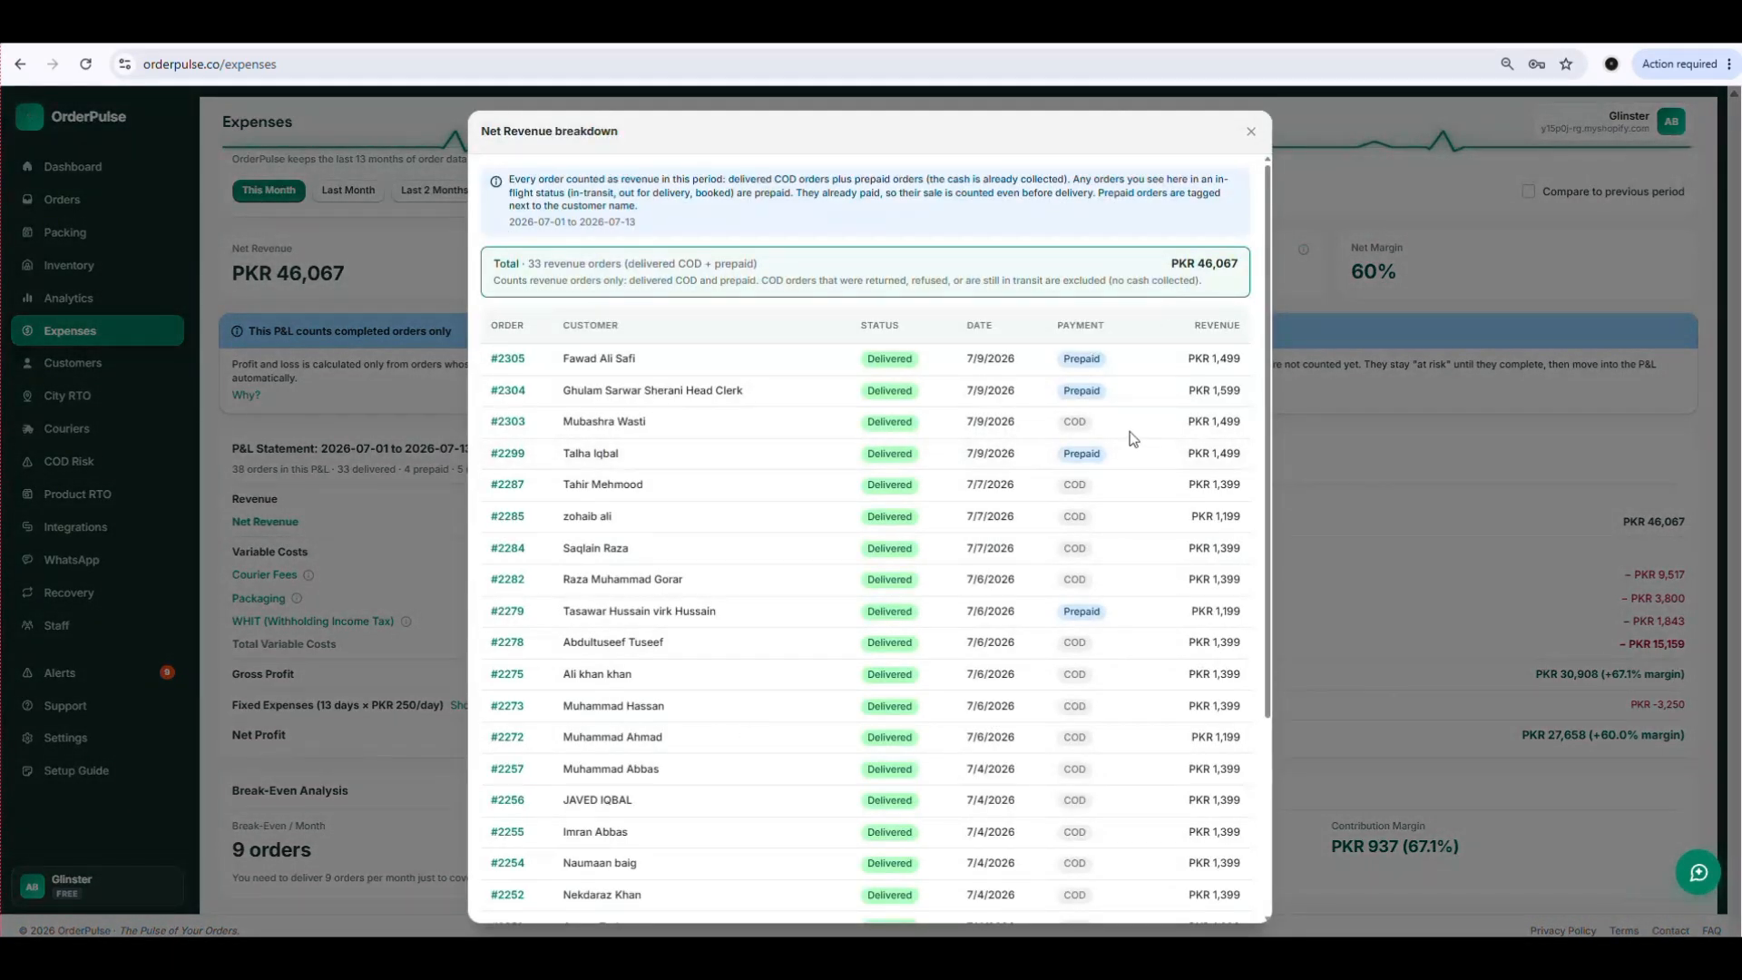
scroll(1089, 580, down, 3)
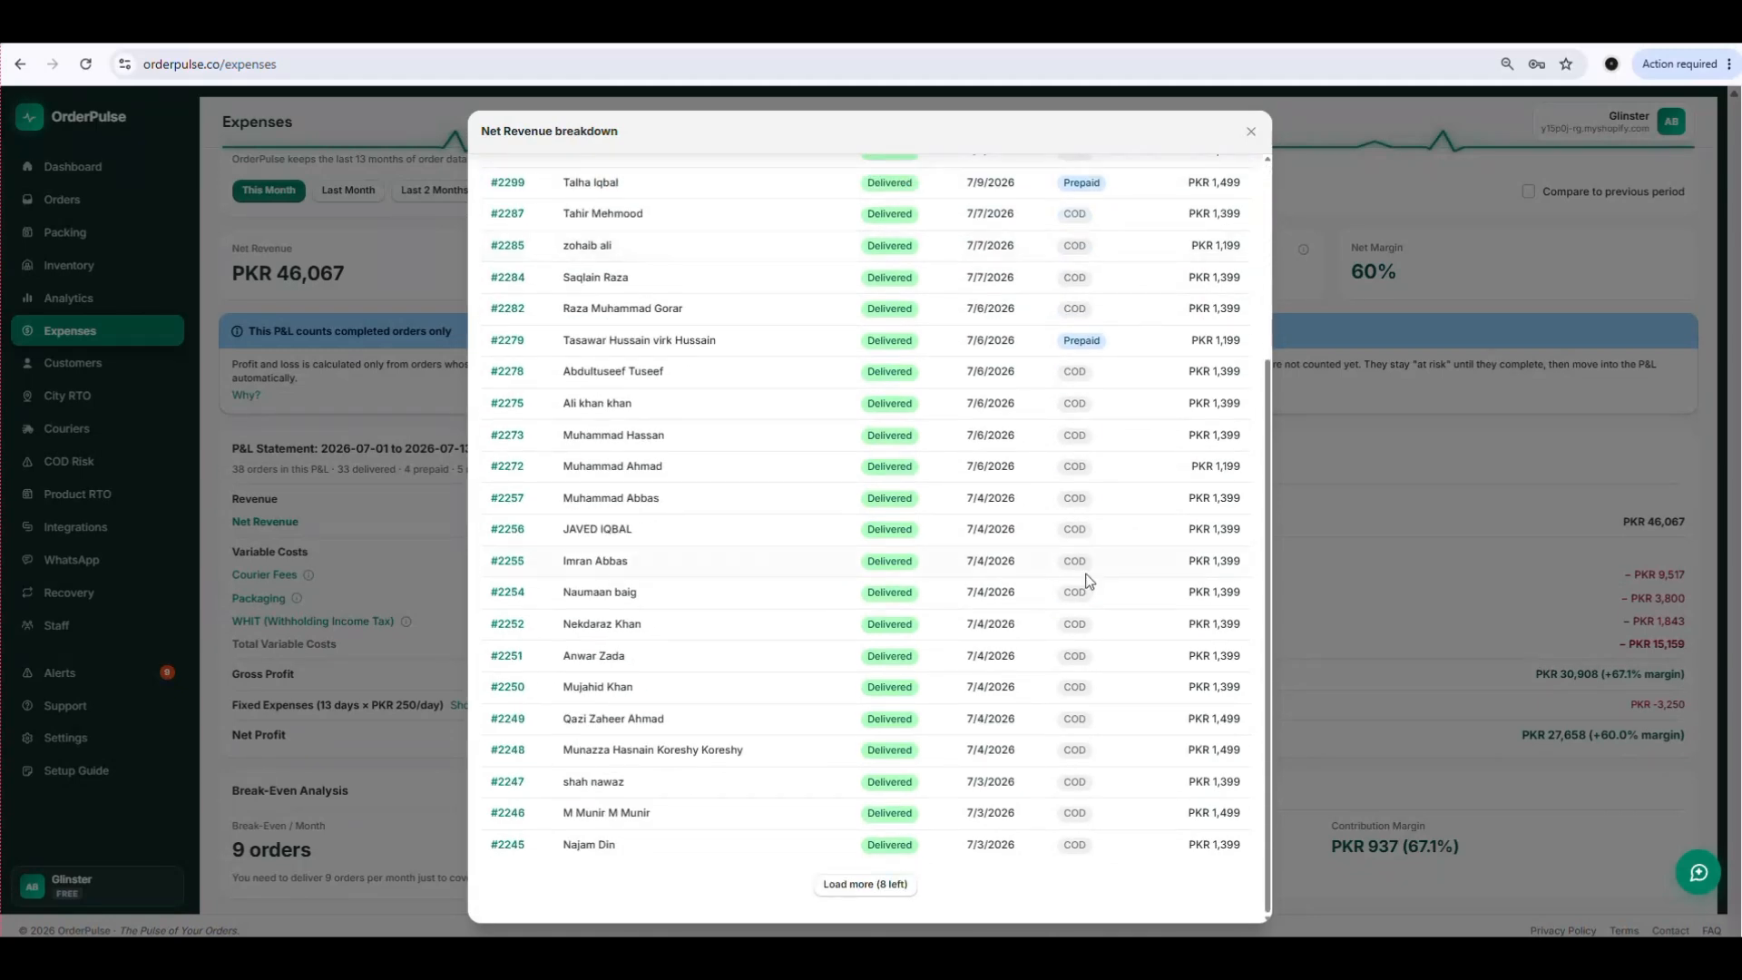
click(1251, 132)
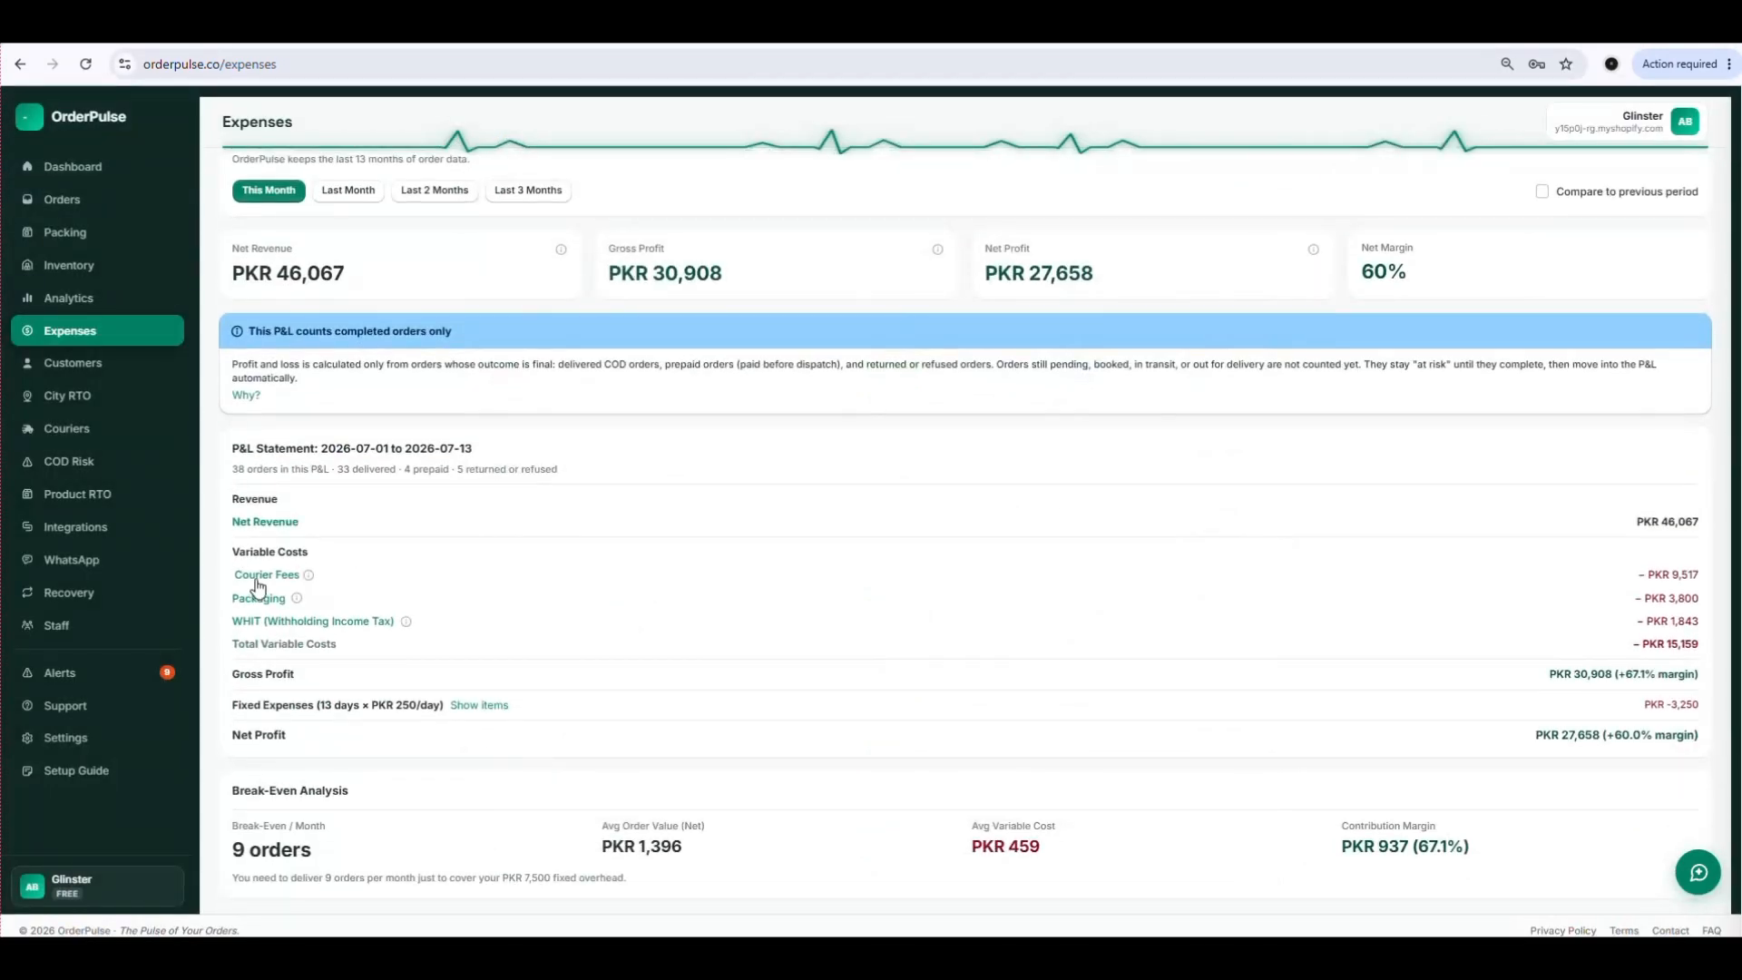
Check the per-order Courier Fees and Packaging breakdowns under the P&L statement's variable costs.
click(258, 577)
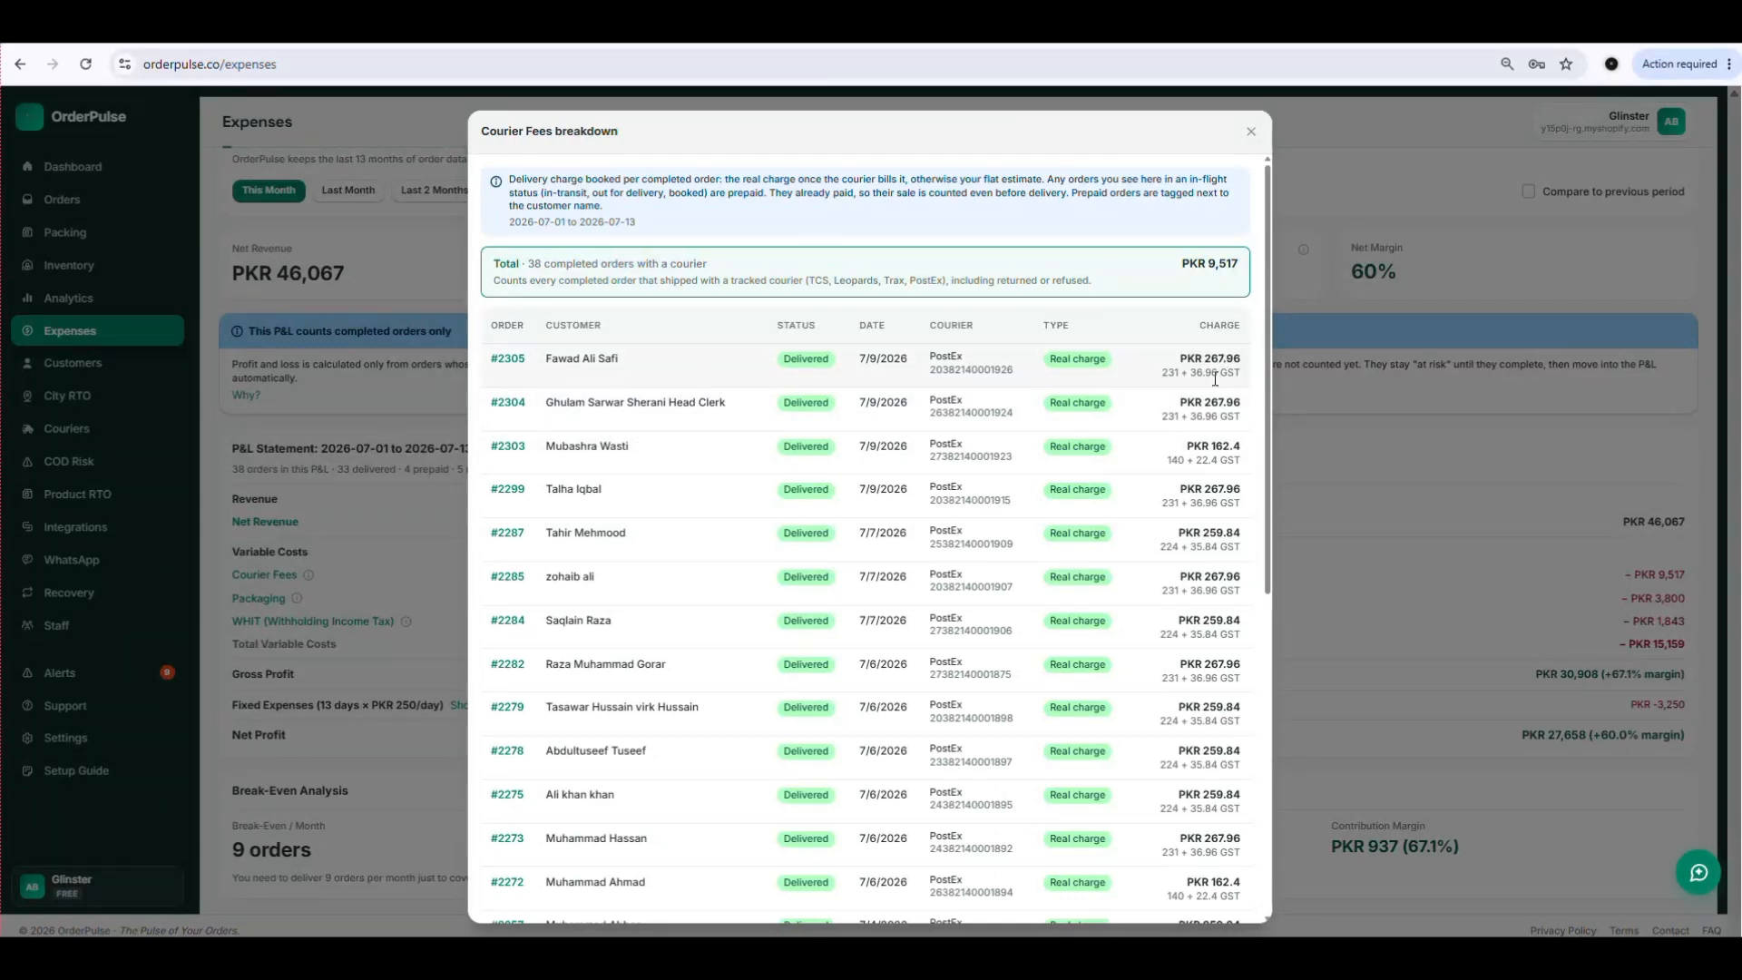
click(1251, 136)
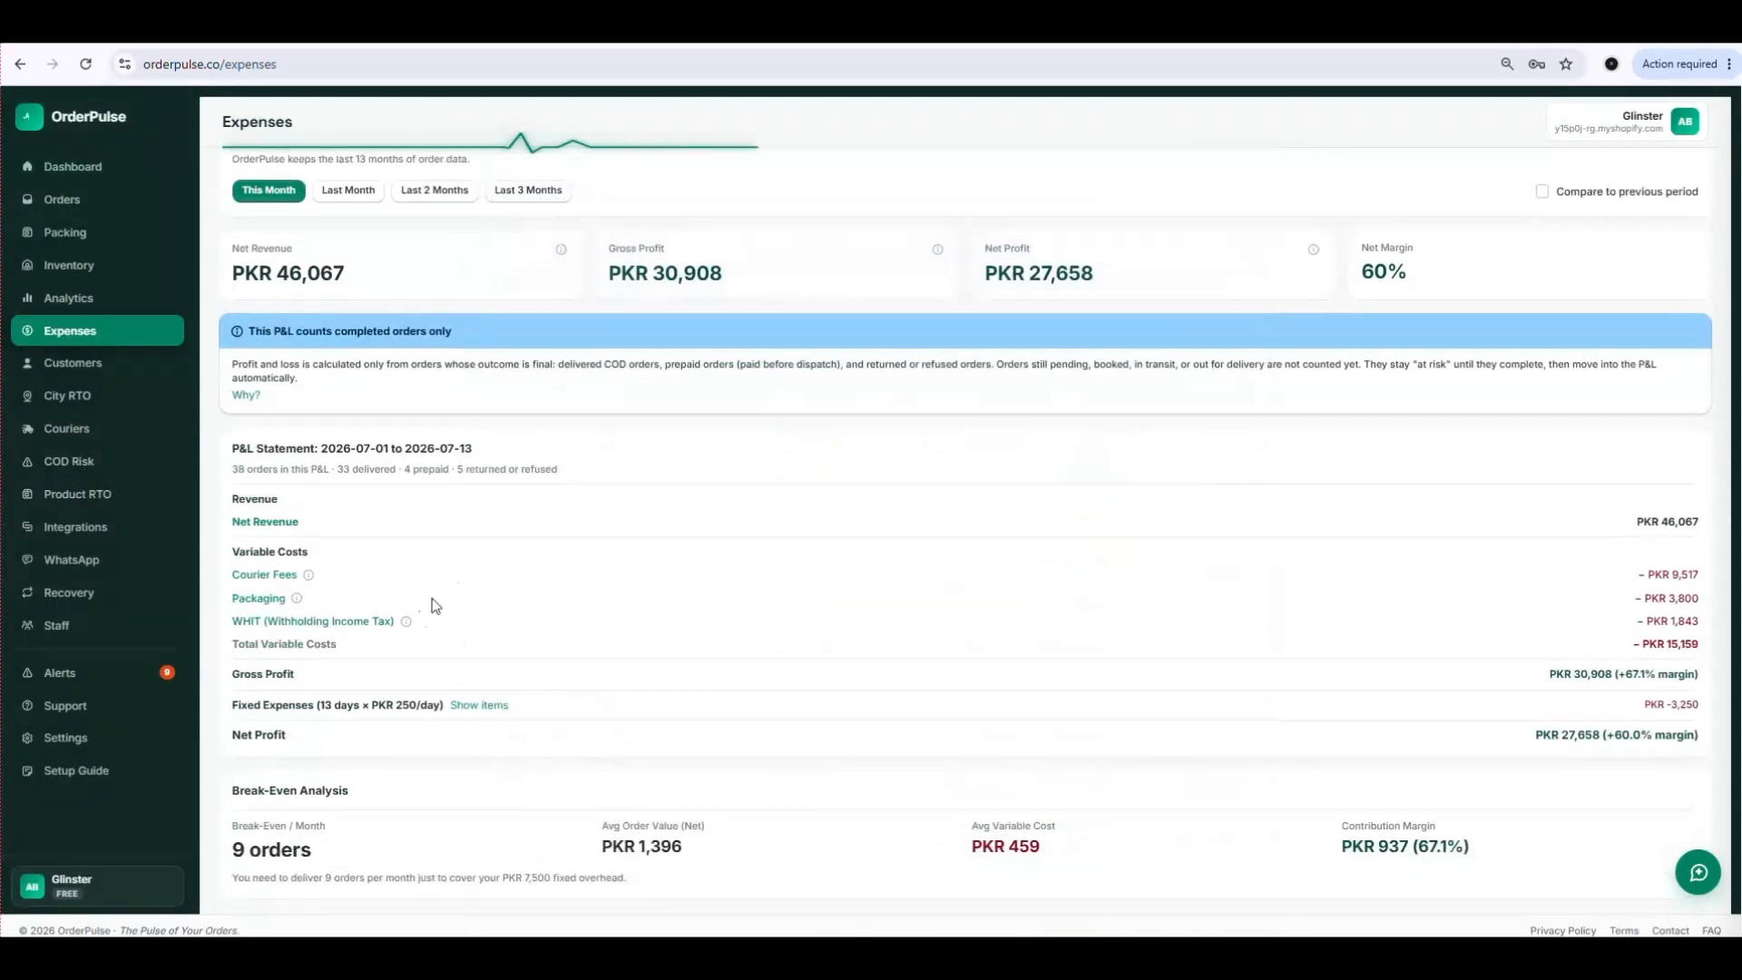
click(267, 602)
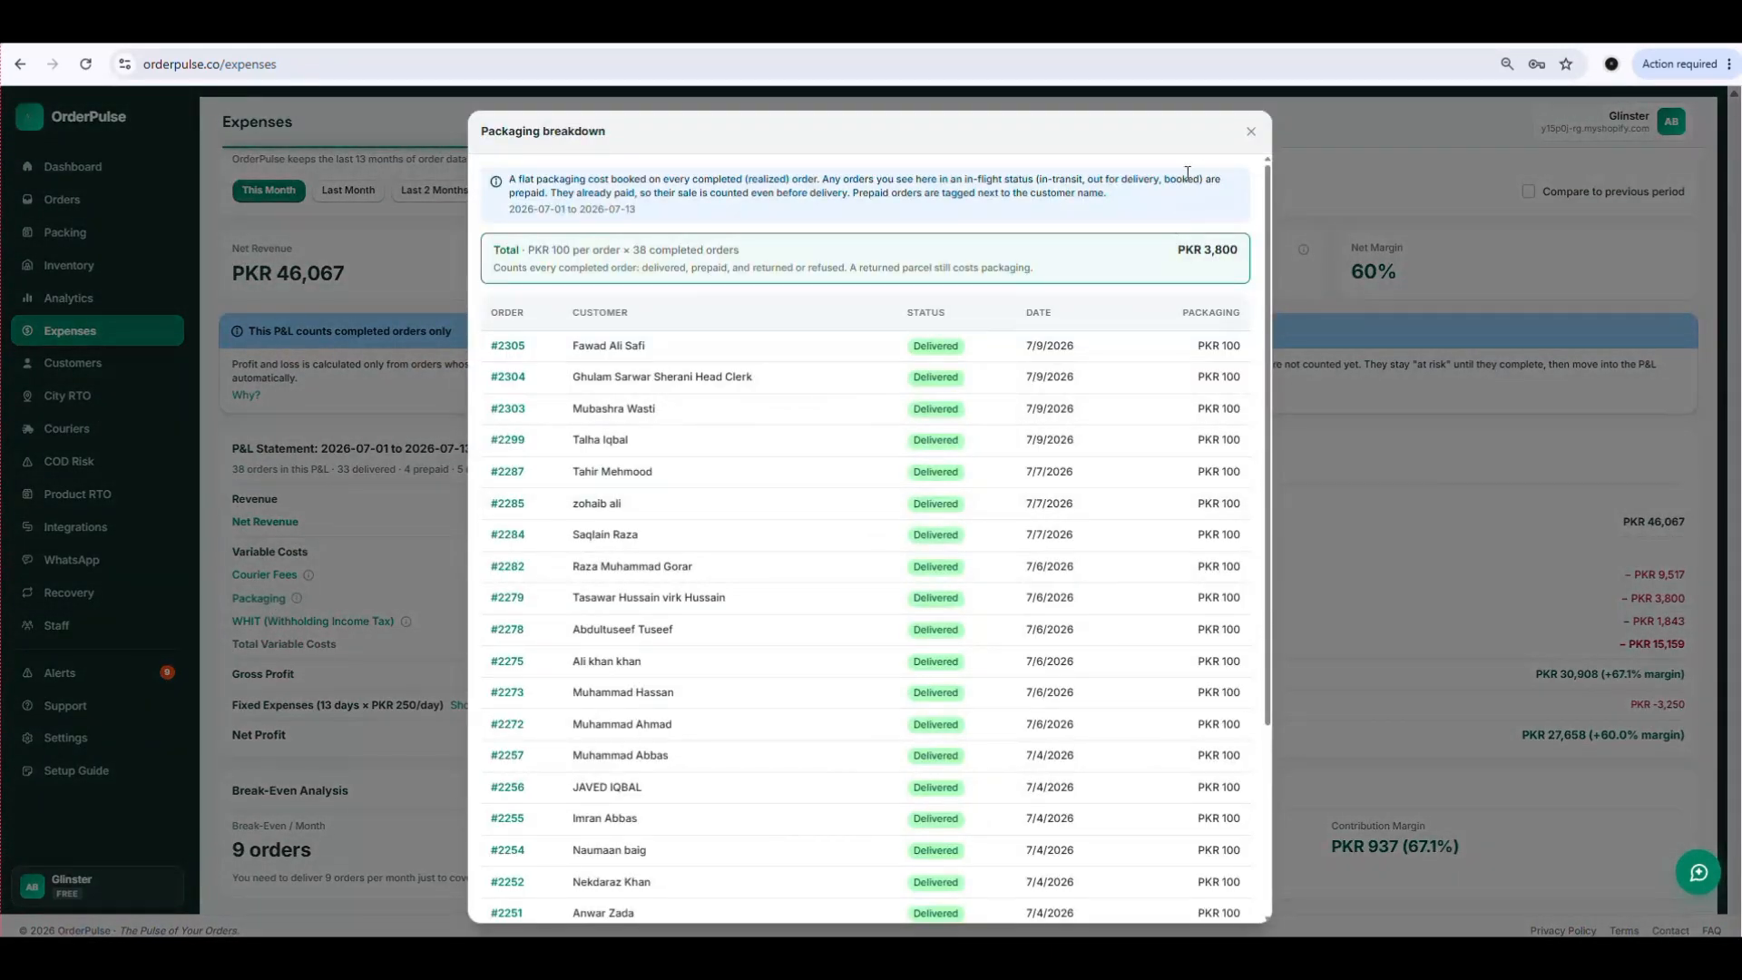
click(1249, 129)
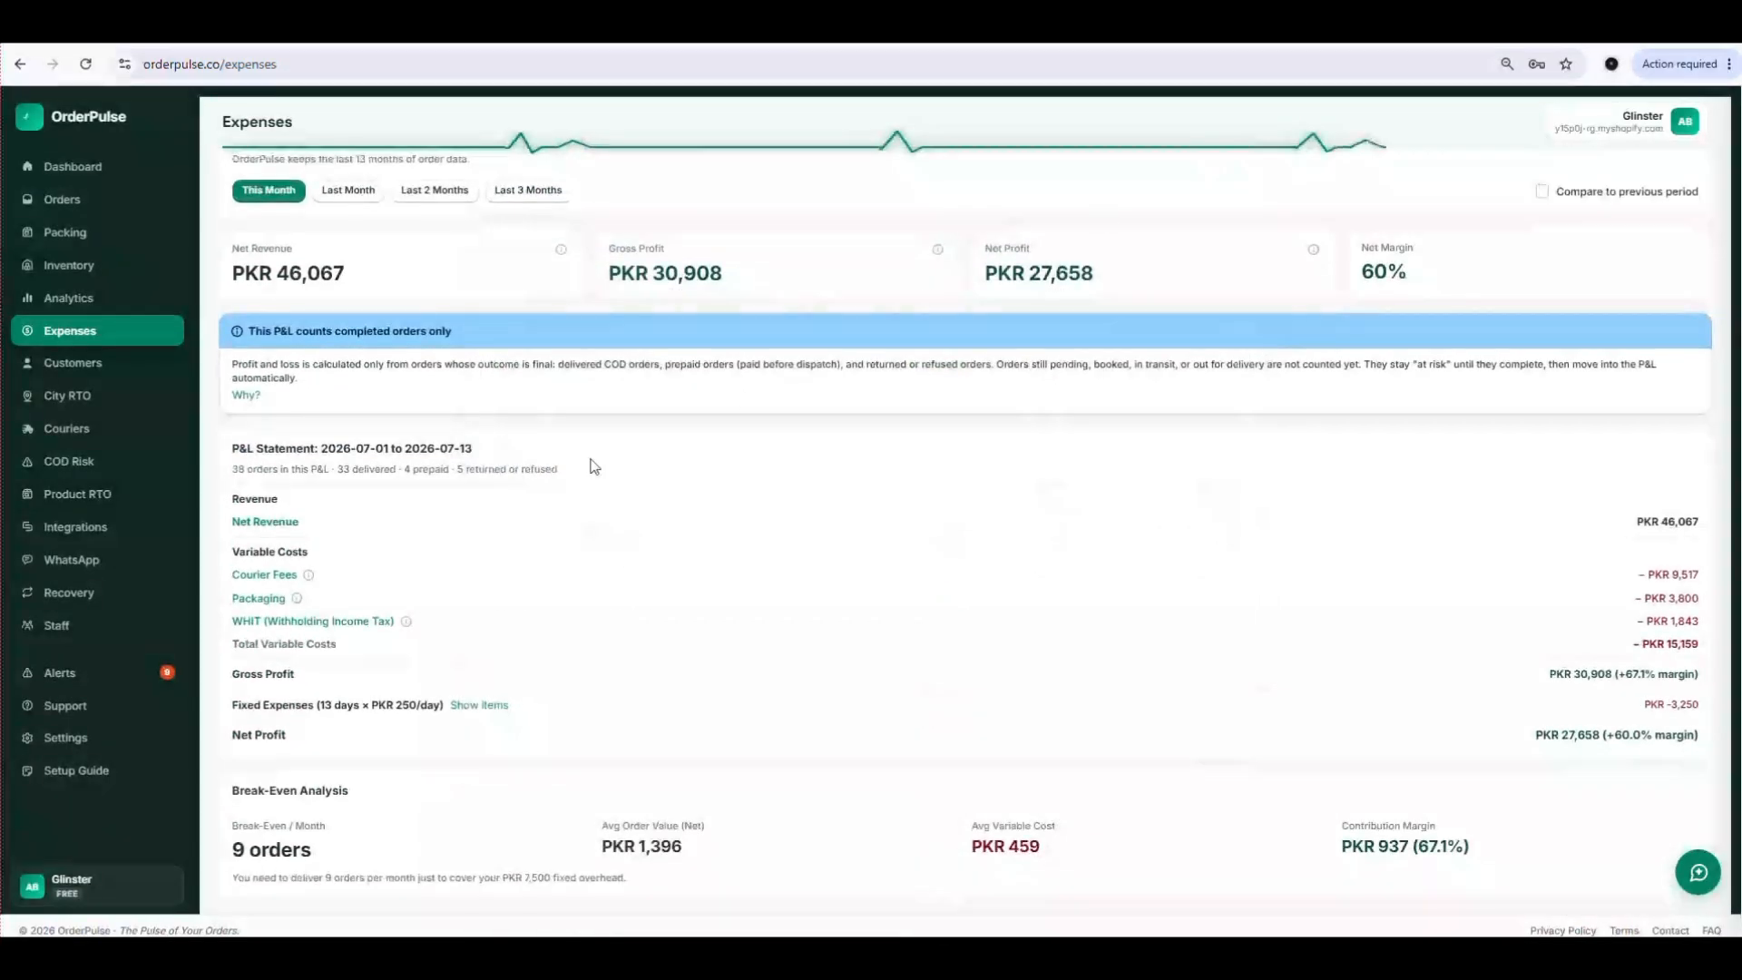
Check the WHIT (Withholding Income Tax) breakdown and look over the whole P&L report, including the break-even analysis.
click(308, 622)
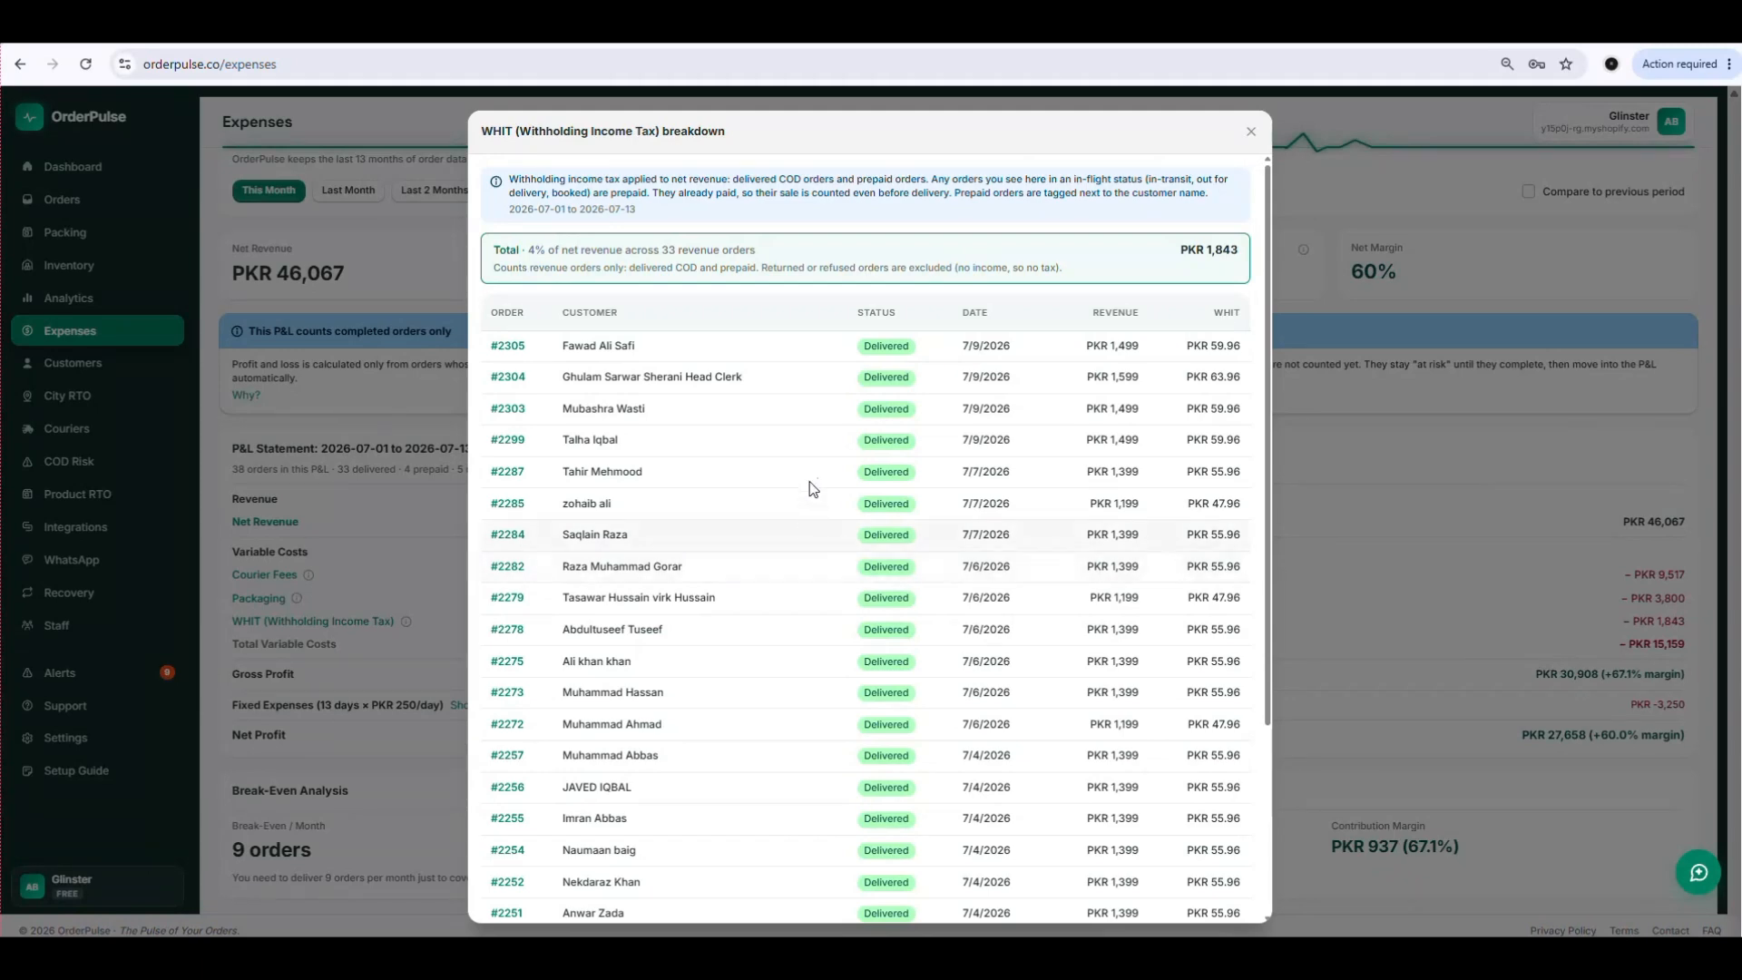
click(1250, 132)
scroll(465, 425, up, 3)
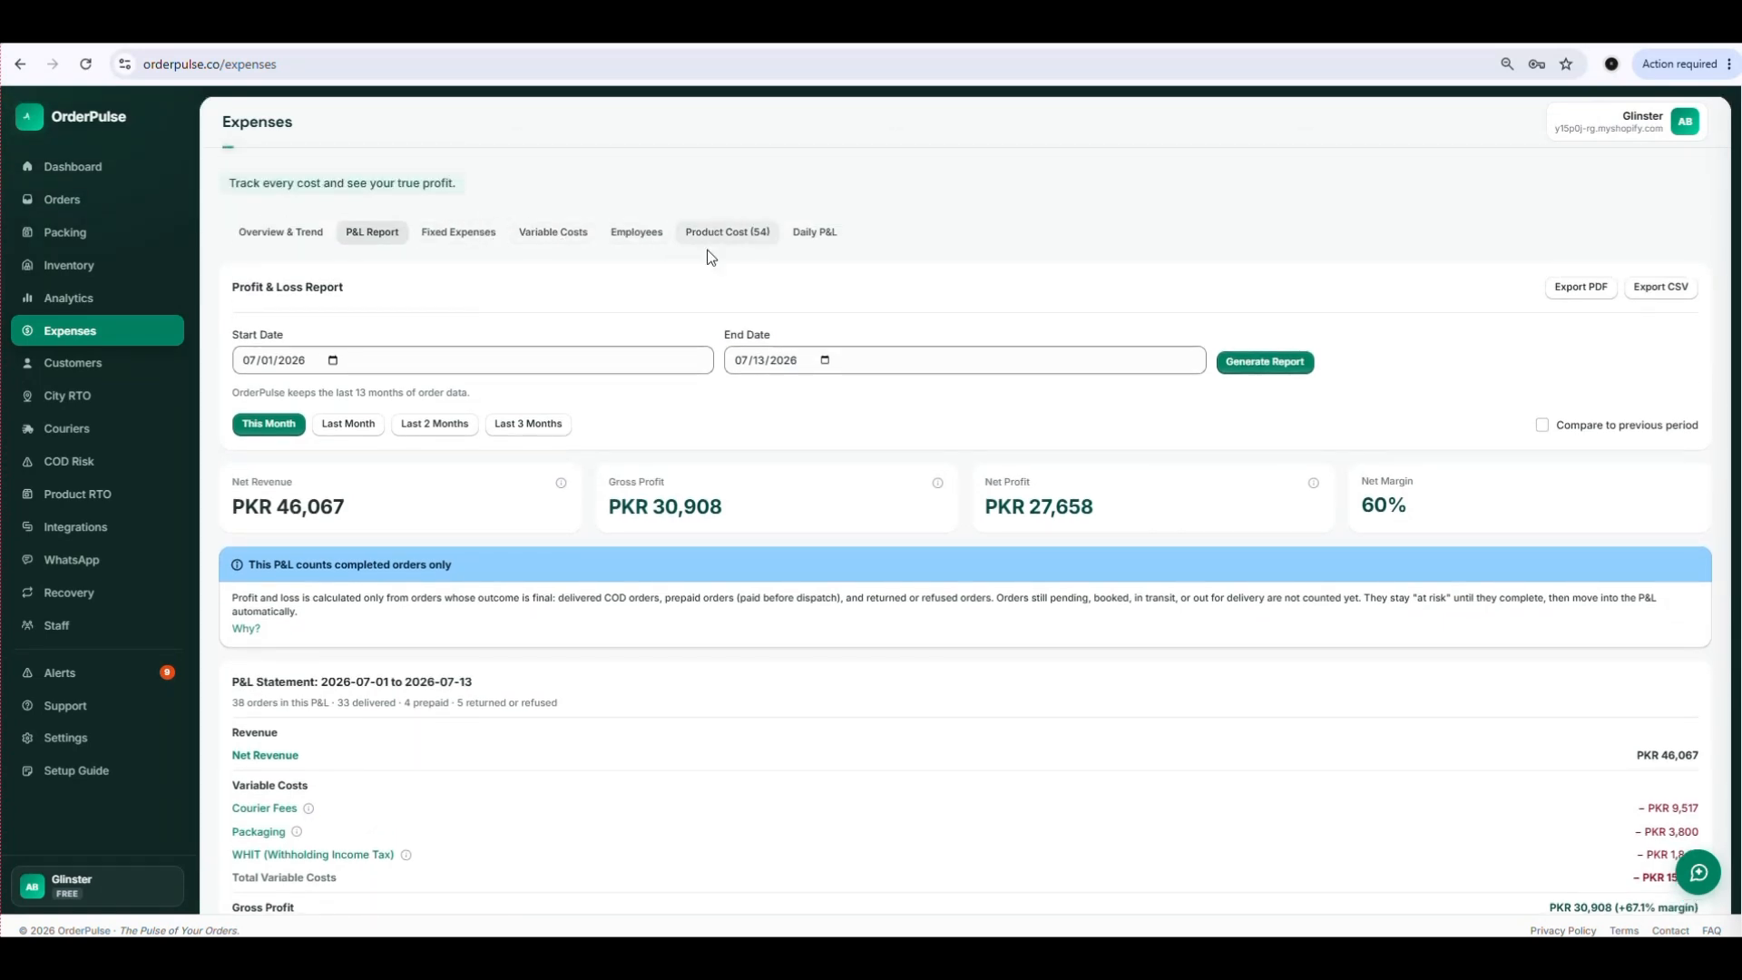
scroll(671, 454, down, 3)
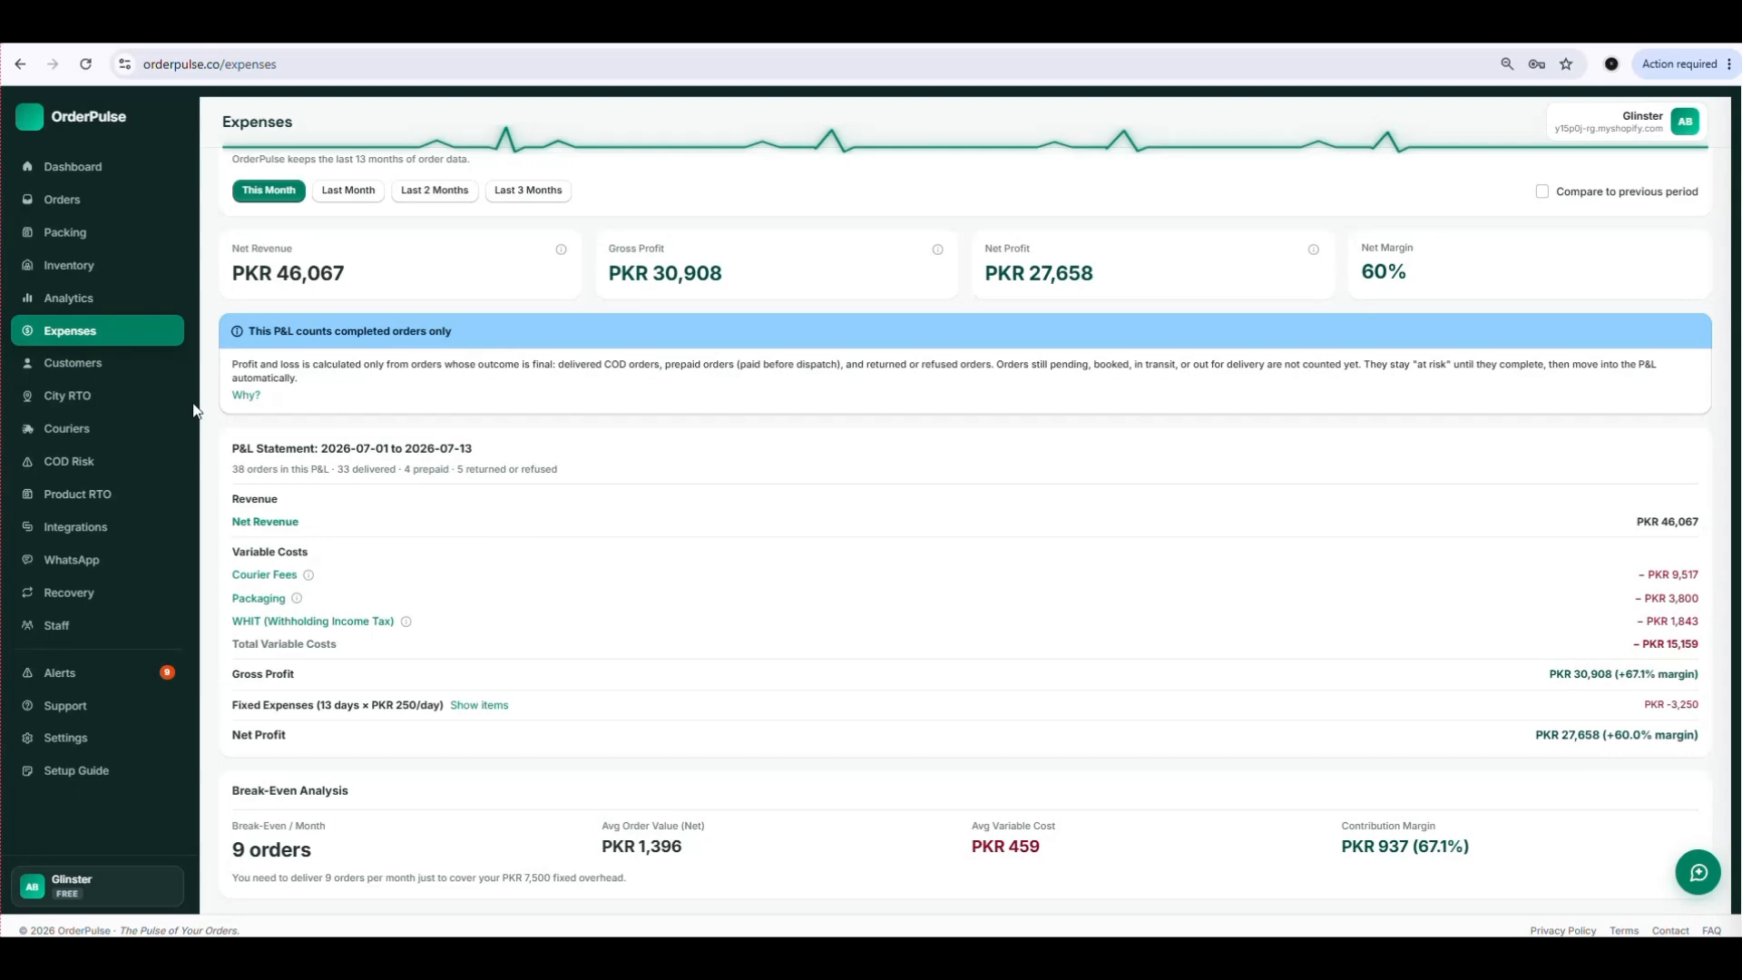
Open the Analytics page to view the order overview for the last 90 days and the ad performance section.
click(89, 307)
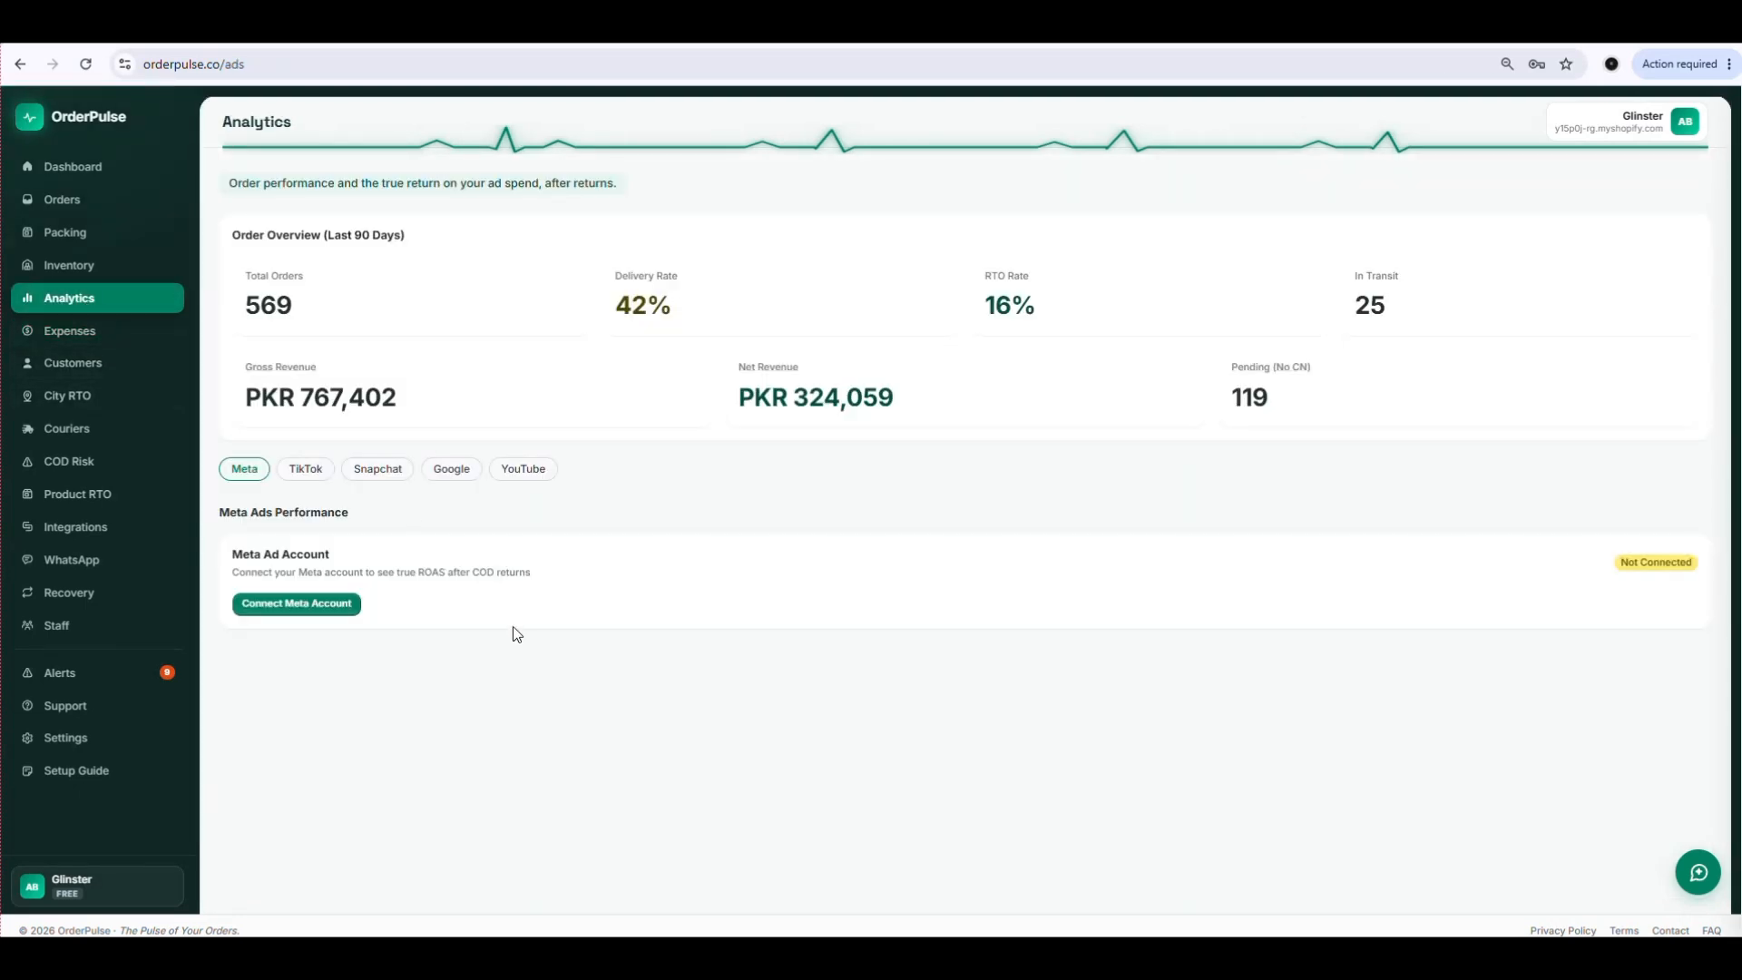